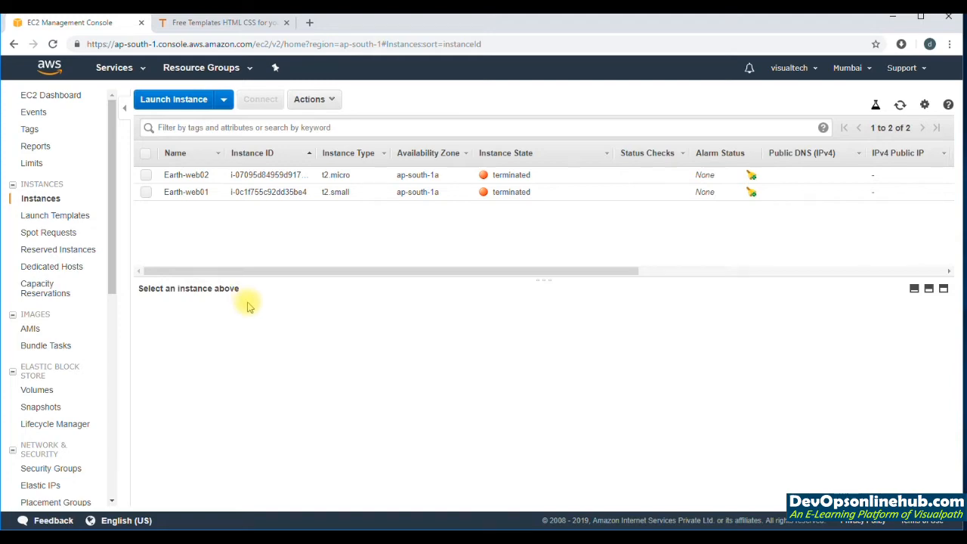
Start launching a new EC2 instance and search the AWS Marketplace images for centos
click(171, 100)
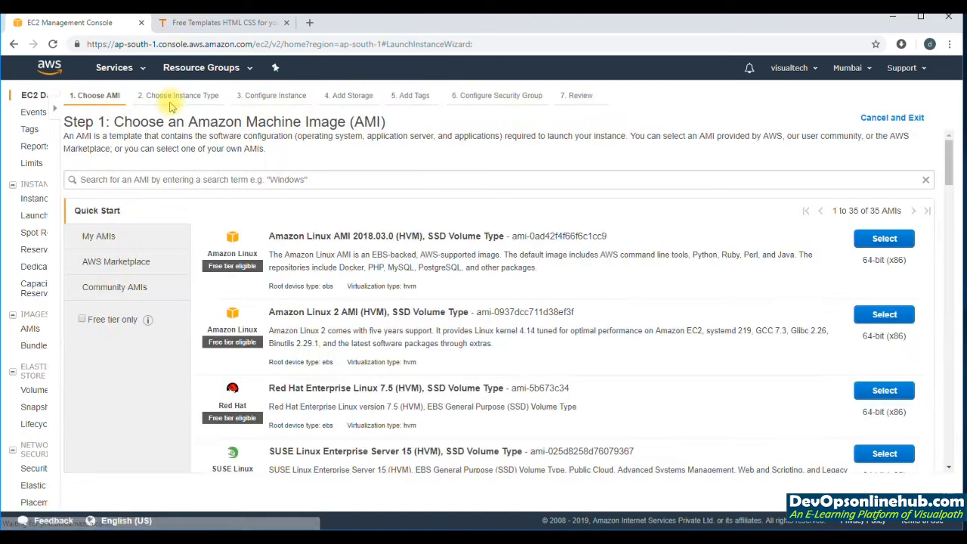
click(83, 265)
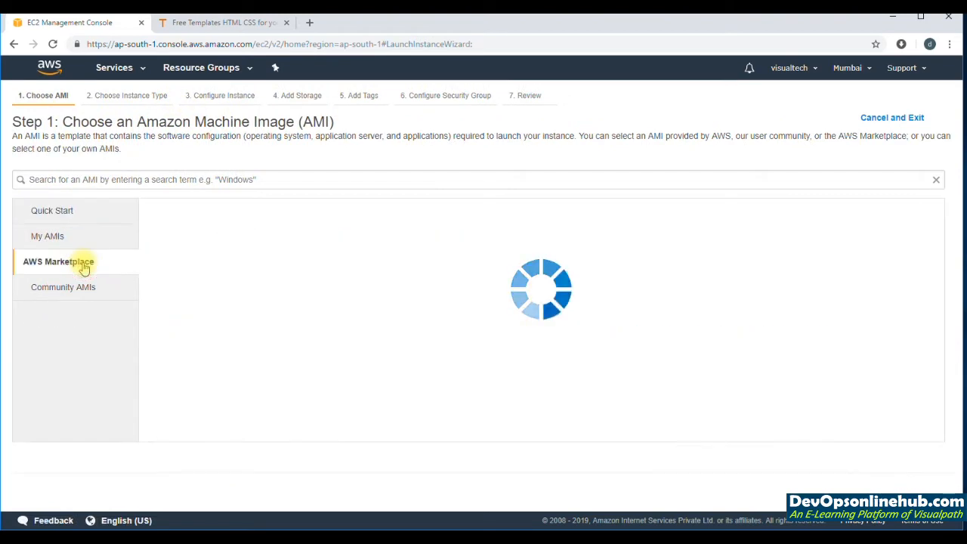
click(88, 215)
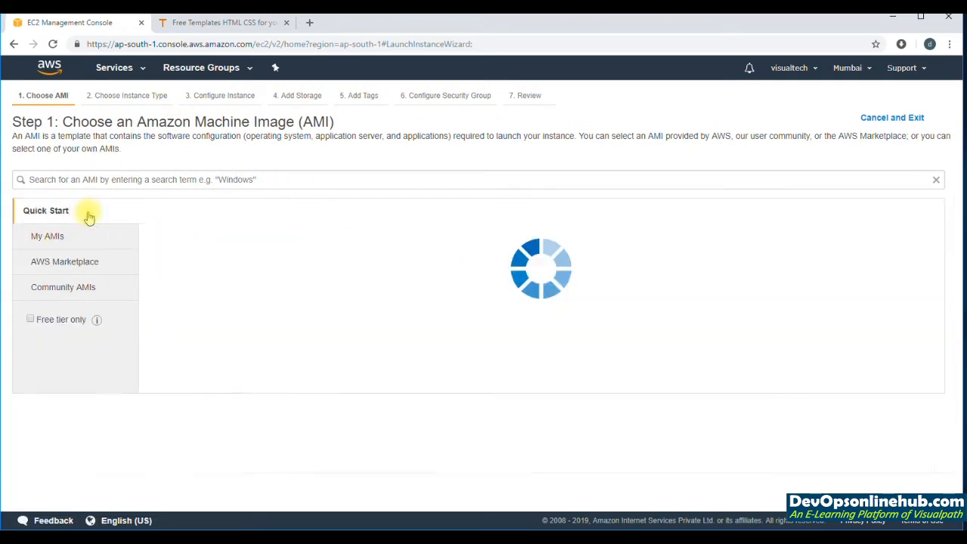
scroll(368, 300, down, 4)
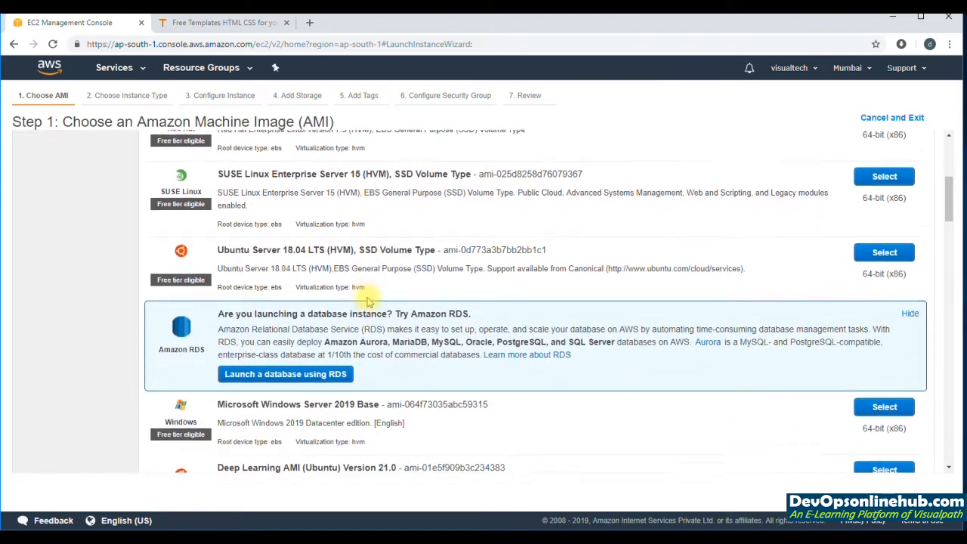
scroll(368, 300, up, 3)
click(87, 187)
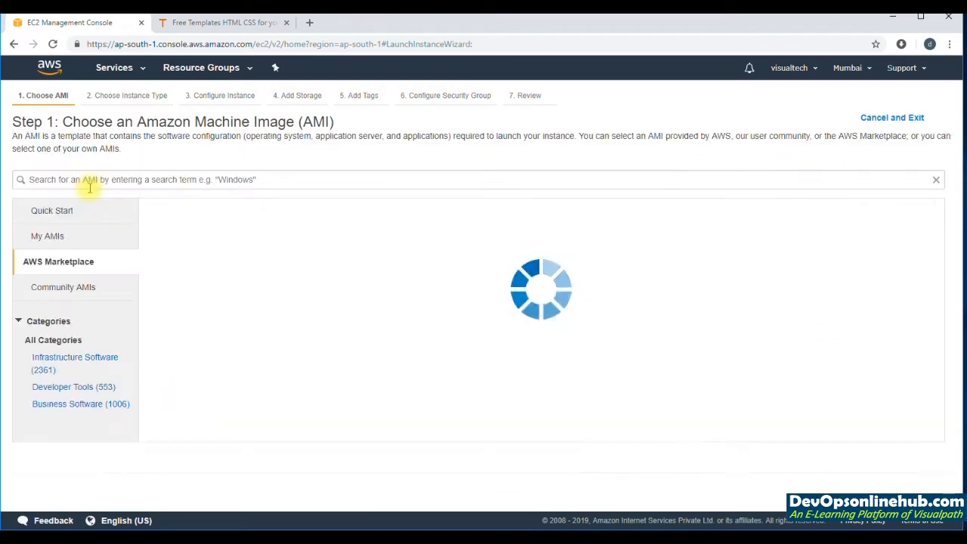
click(256, 180)
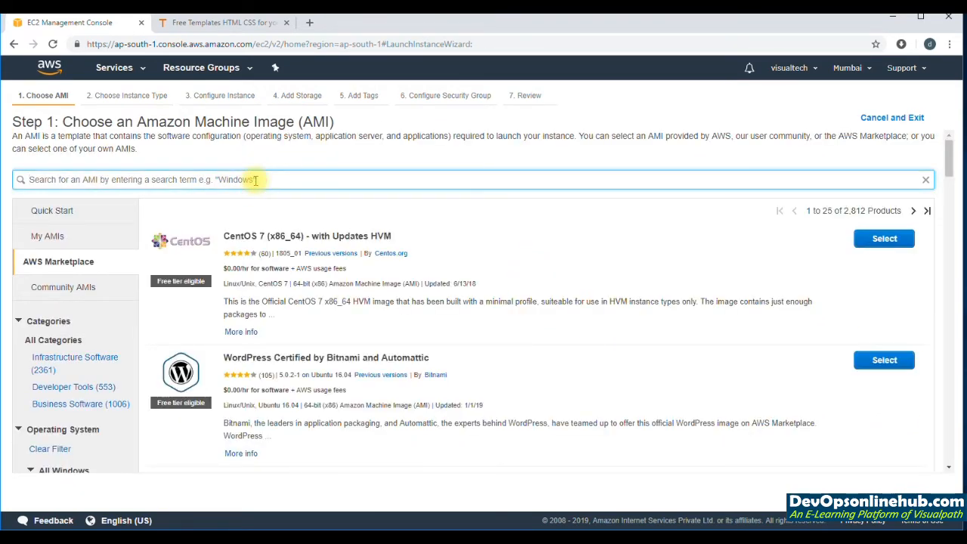
text(centos)
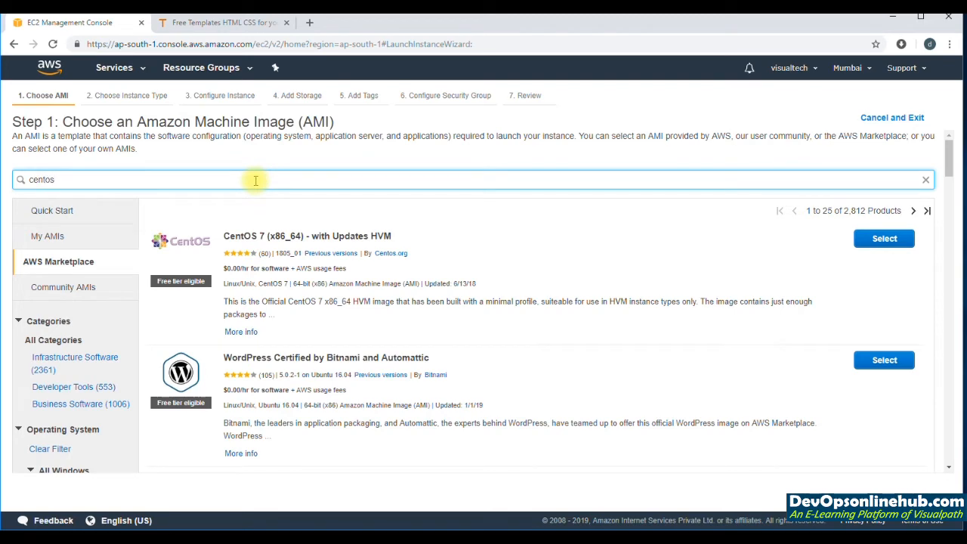
key(Return)
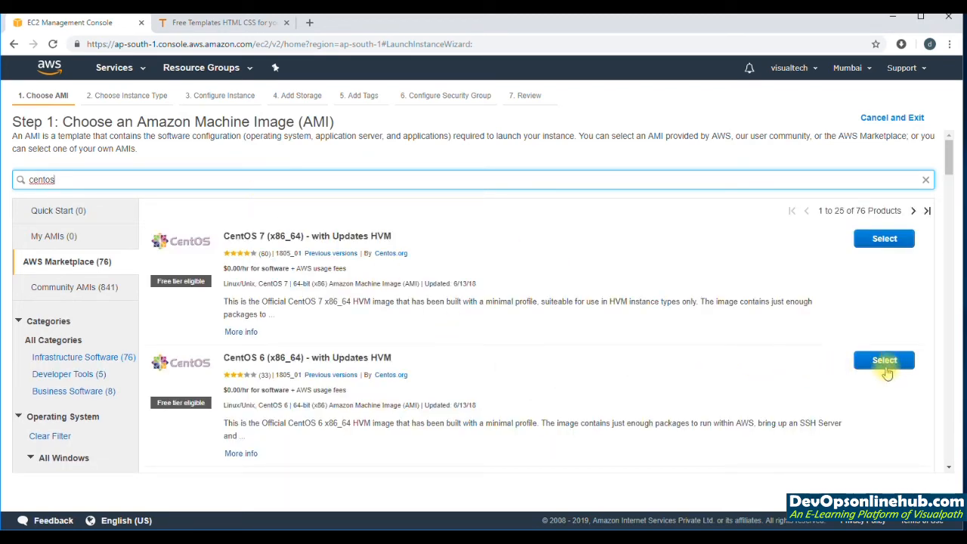
Choose the CentOS 6 (x86_64) - with Updates HVM image and keep the default t2.micro type, instance details and storage
click(884, 360)
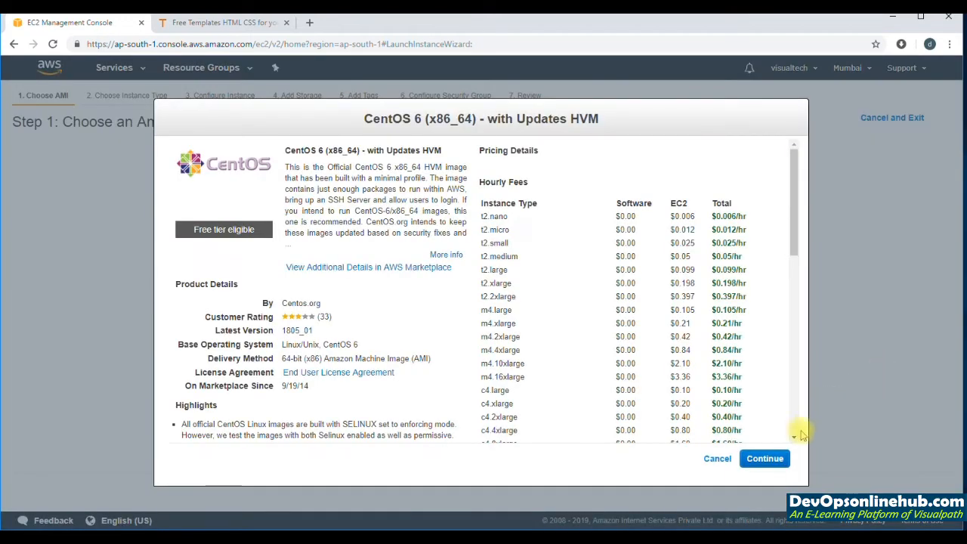
click(765, 458)
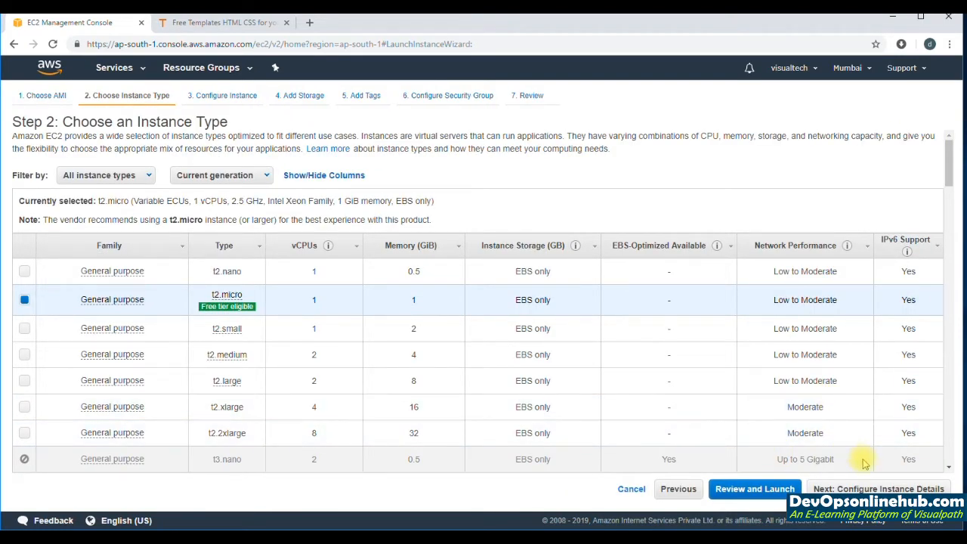
click(869, 489)
click(879, 489)
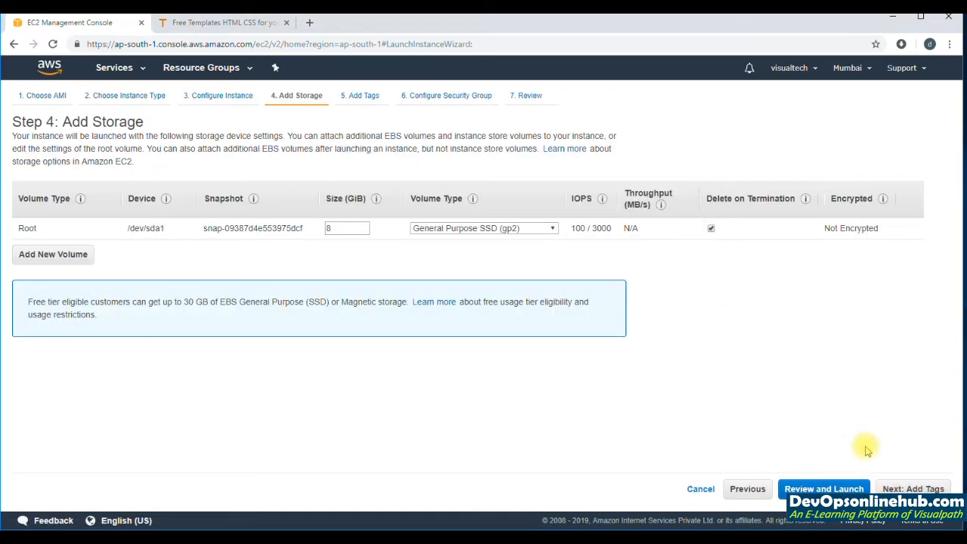
click(913, 489)
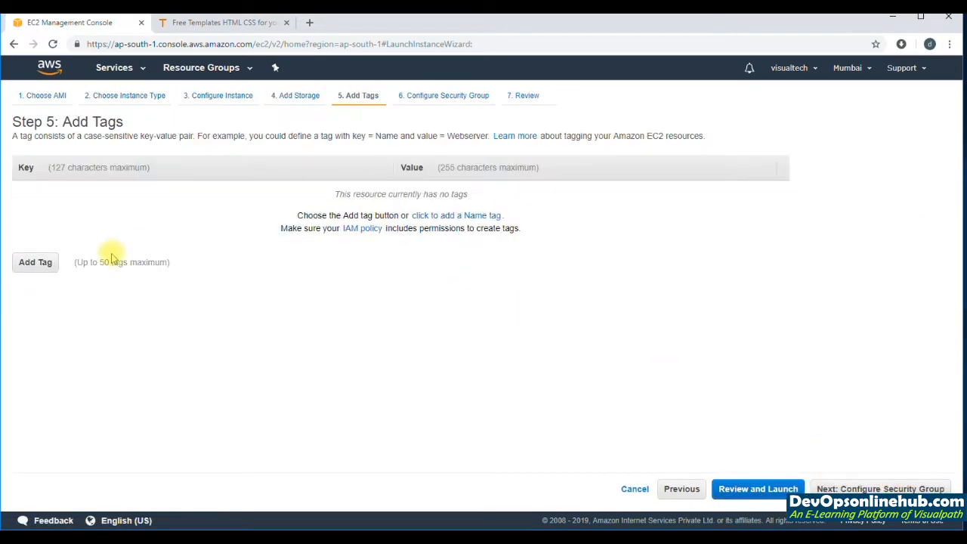
Add a tag to the instance with key Name and value Pixie-web01
click(48, 266)
text(Name)
key(Tab)
text(Pl)
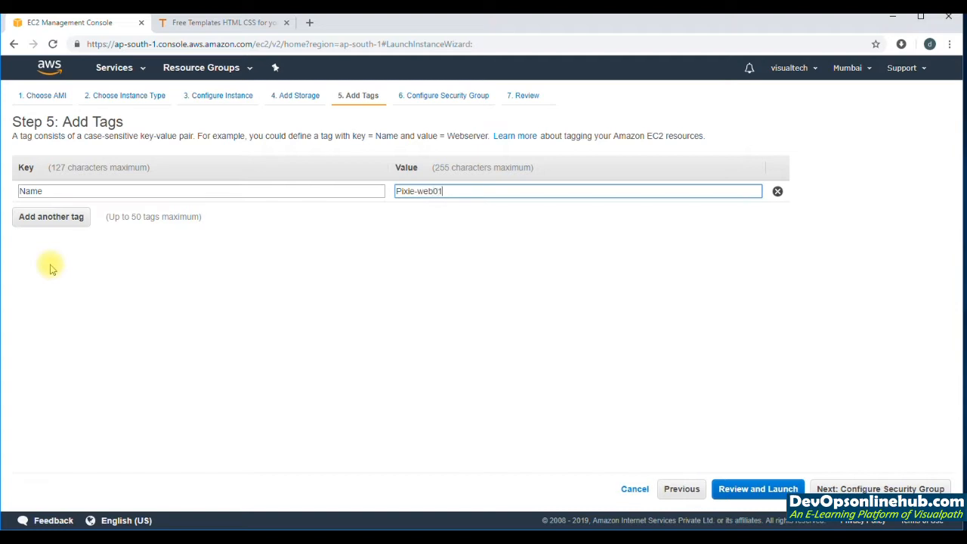
Add a second tag with key Project and value Pixie, and continue to the security group configuration
click(47, 193)
click(46, 216)
click(44, 218)
text(Pro)
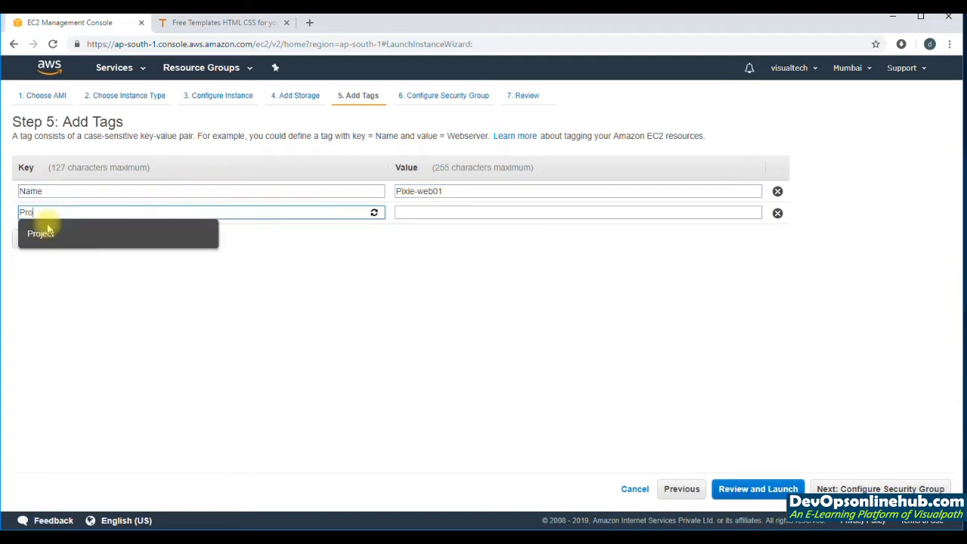
text(ject)
key(Tab)
text(Pi)
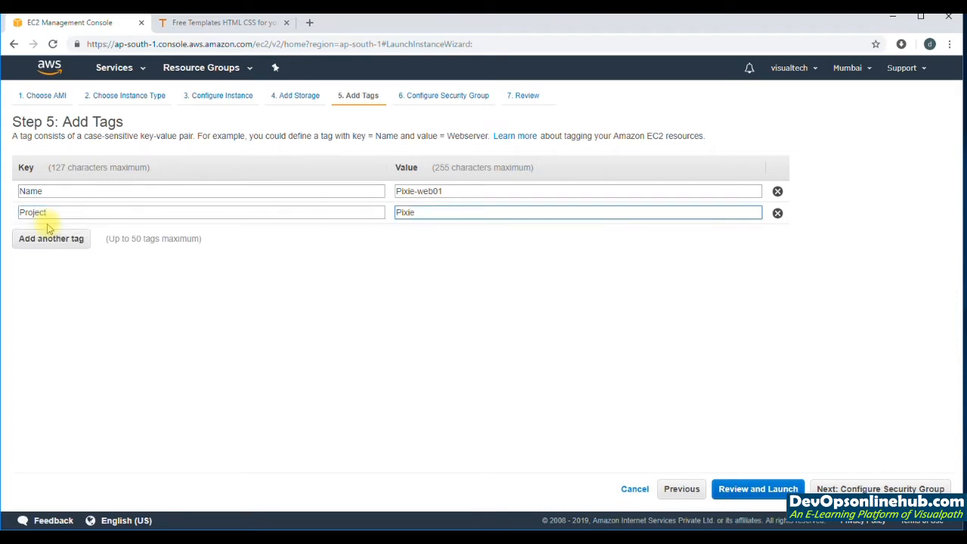
click(852, 489)
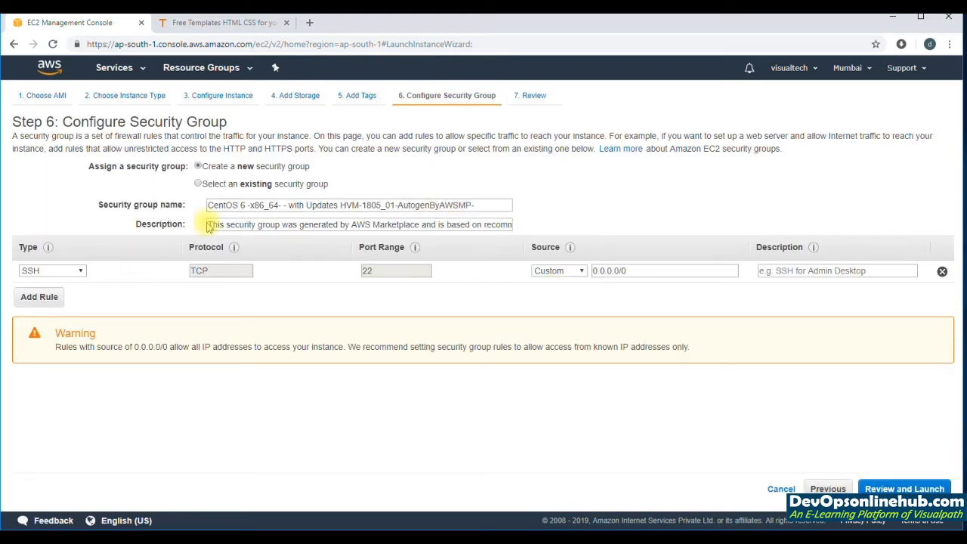
Set both the name and the description of the new security group to pixie-web-sg
click(300, 204)
key(ctrl+a)
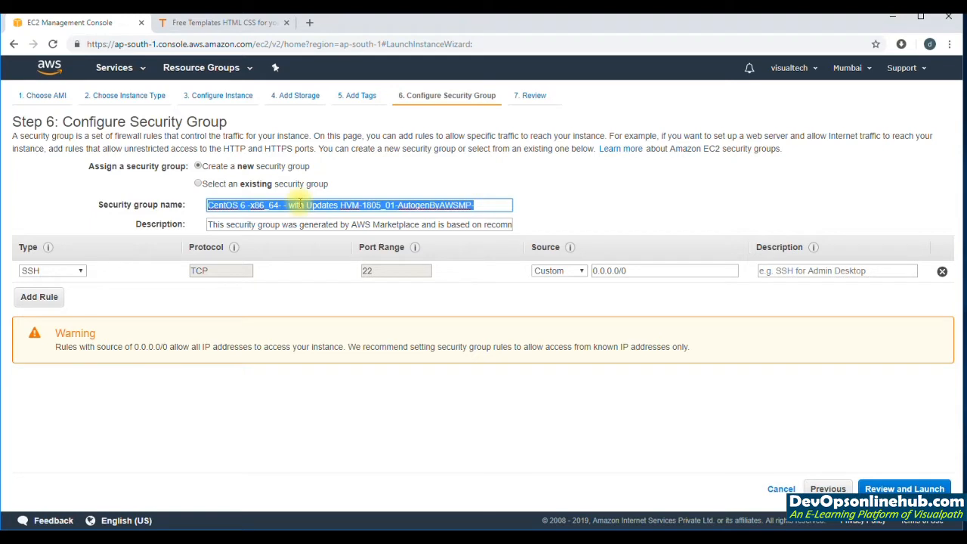
text(pl)
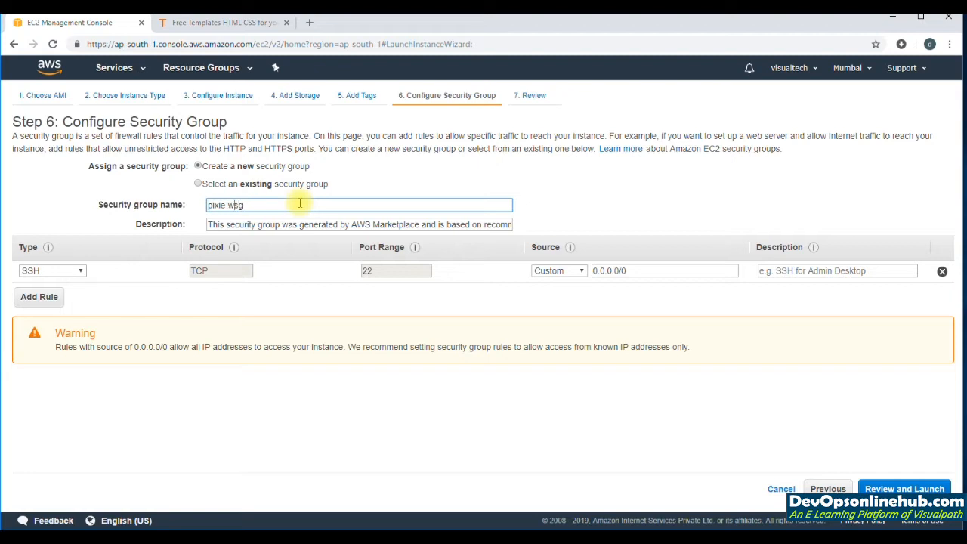
triple_click(300, 203)
key(ctrl+c)
key(Tab)
key(ctrl+v)
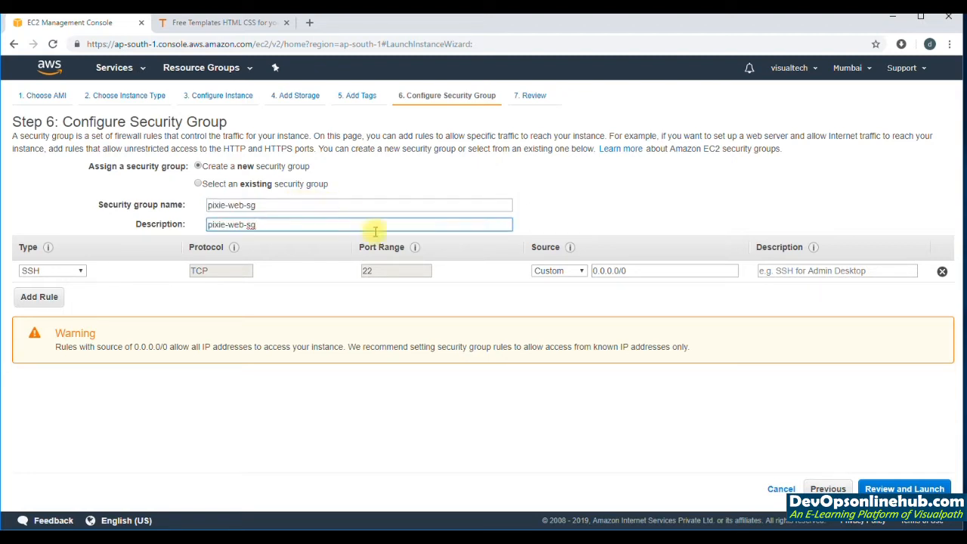
Limit the SSH rule's source to My IP, add a custom TCP rule for port 80 from Anywhere, and proceed to the launch review
click(571, 271)
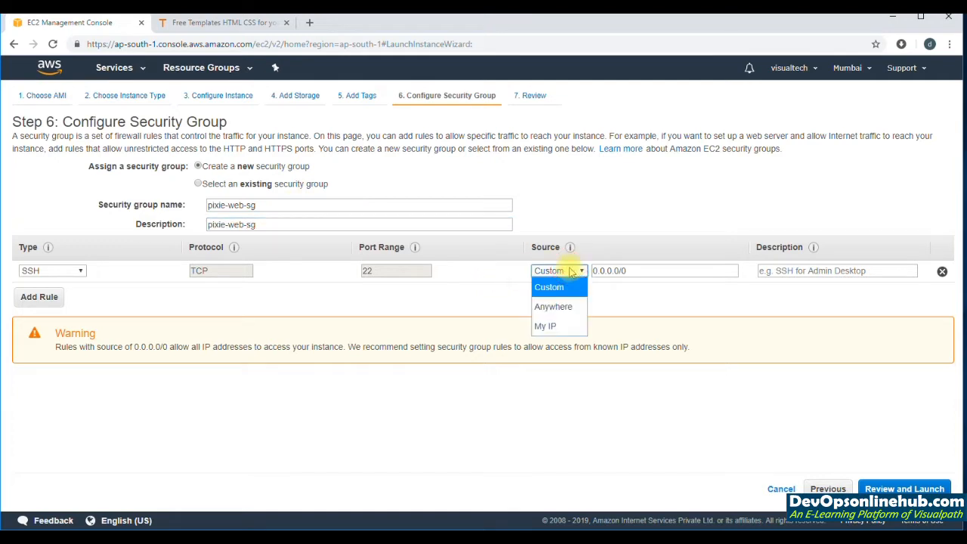
click(546, 328)
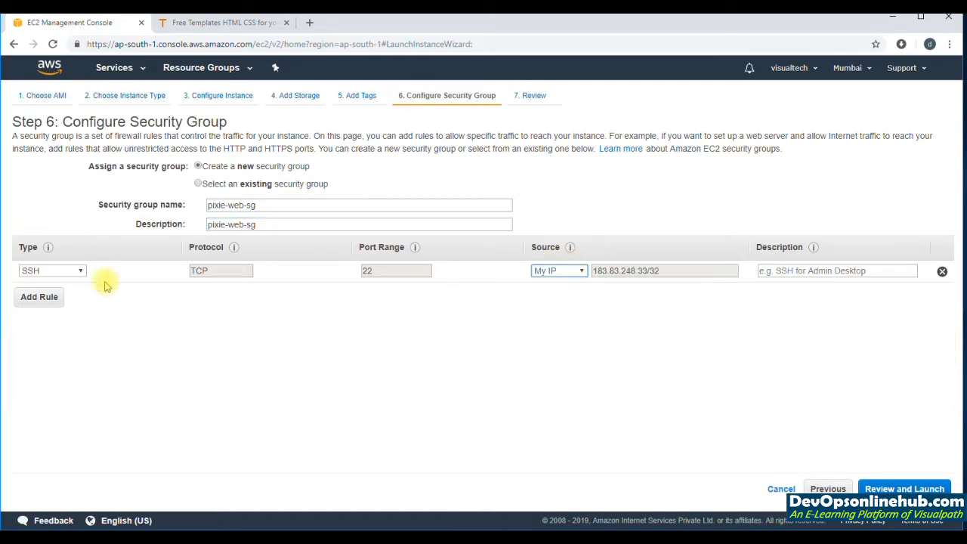
click(38, 297)
click(395, 295)
text(80)
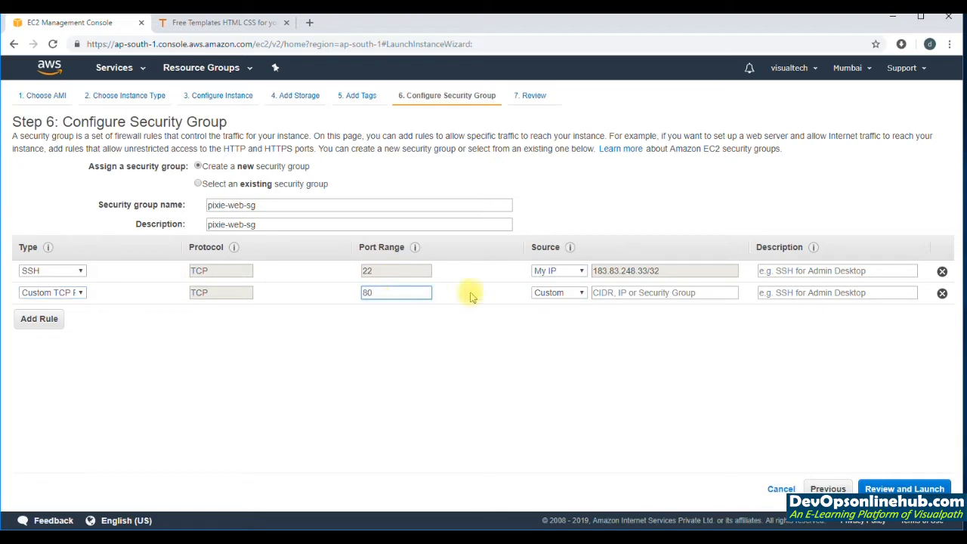
click(550, 293)
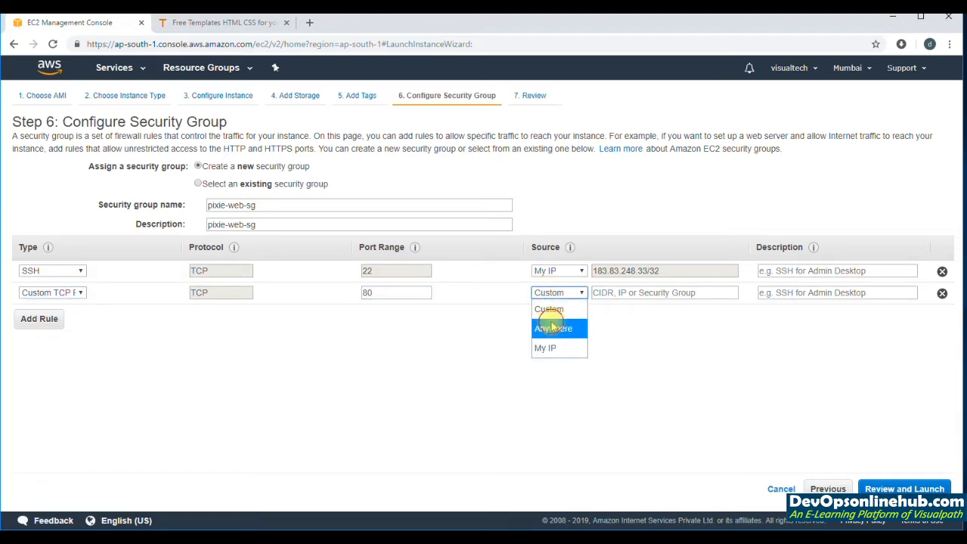
click(553, 326)
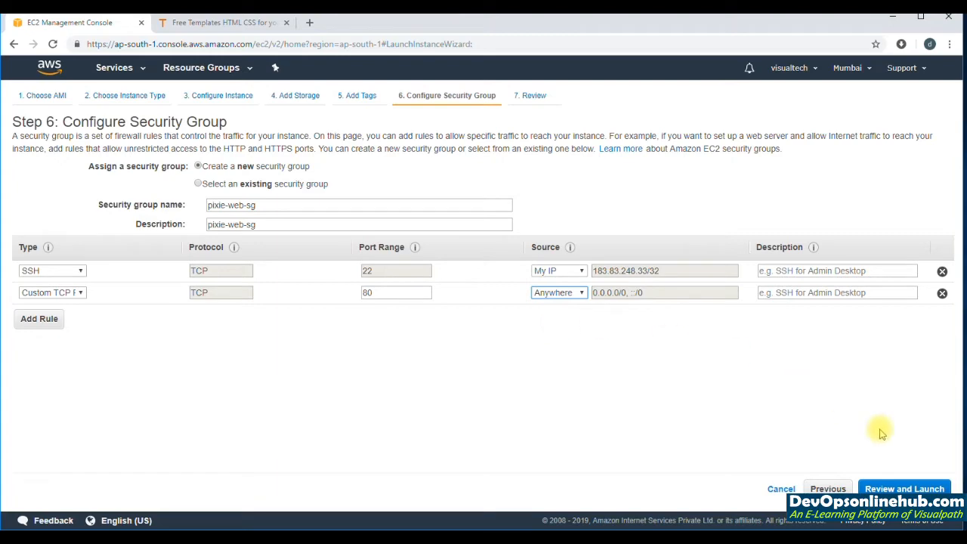
click(903, 488)
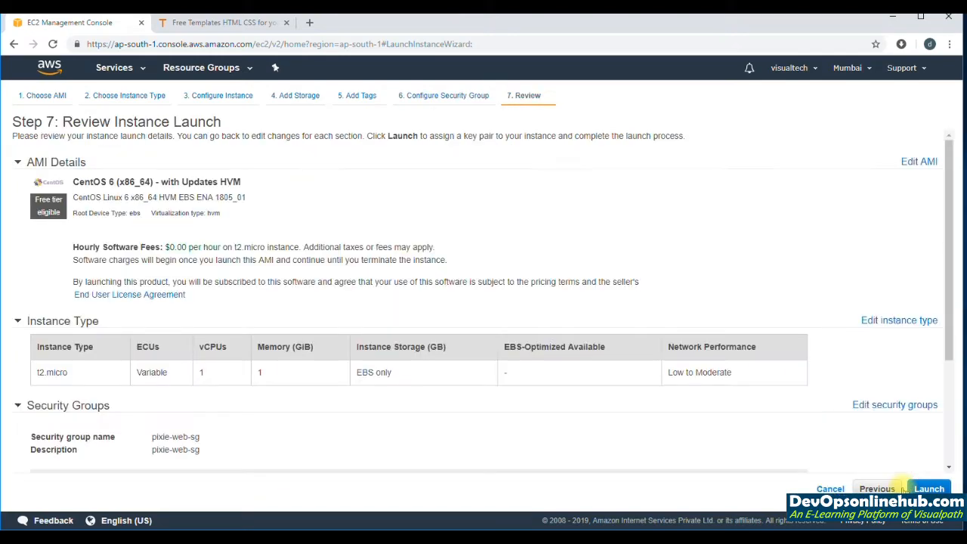
Launch the instance with a newly created and downloaded key pair named pixie-mum
click(923, 489)
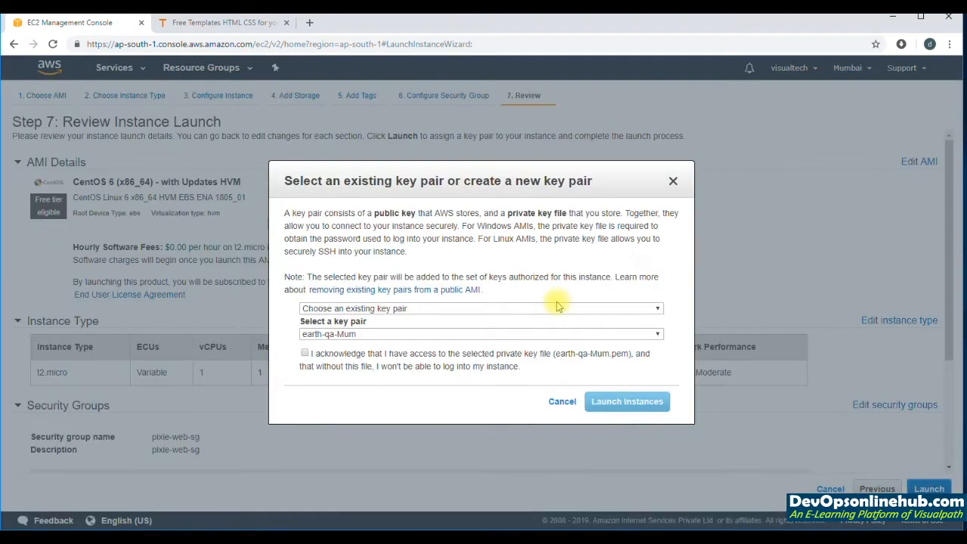
click(482, 309)
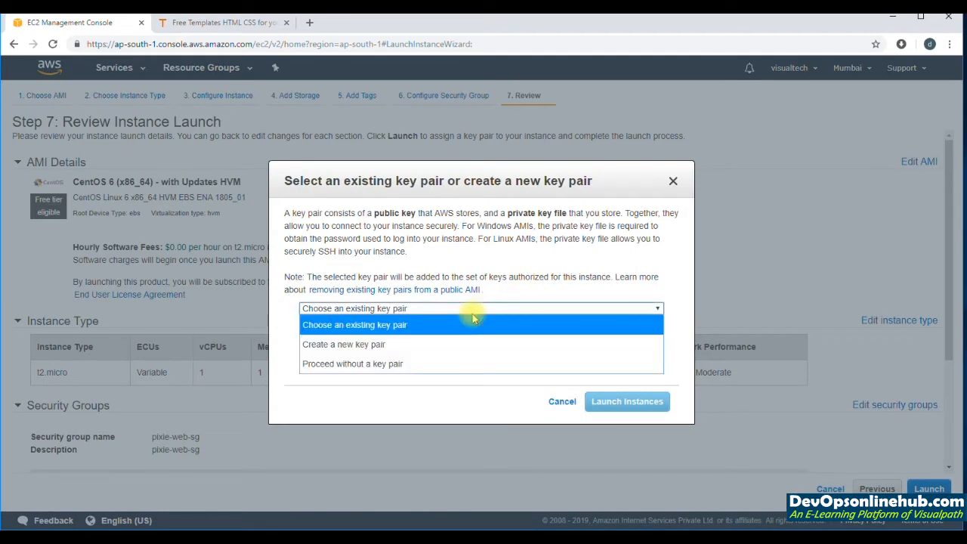
click(443, 345)
text(pixie-)
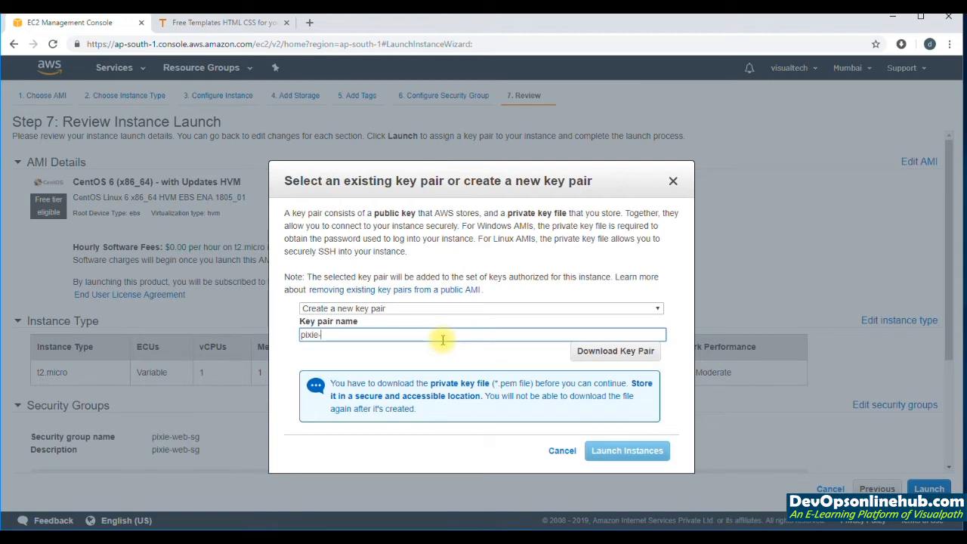
text(mum)
click(609, 349)
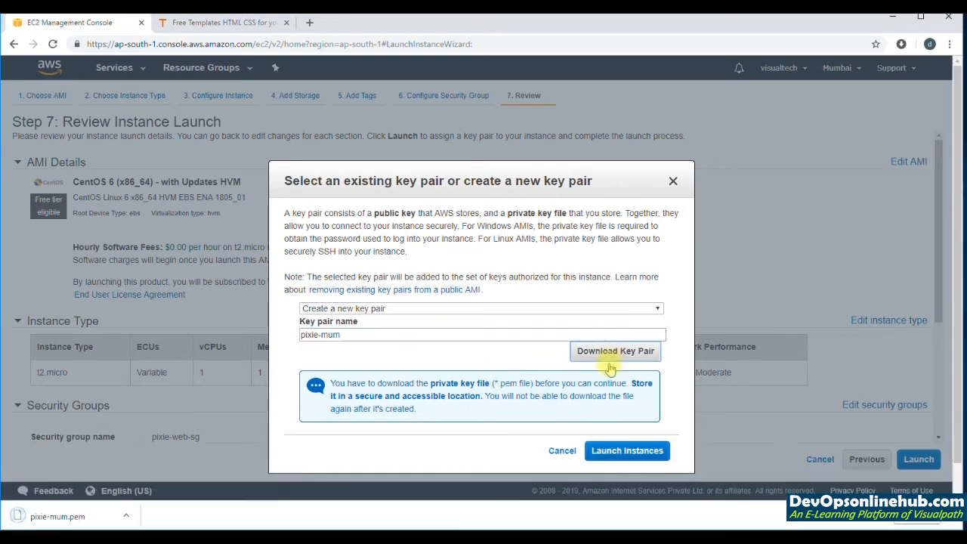
click(619, 450)
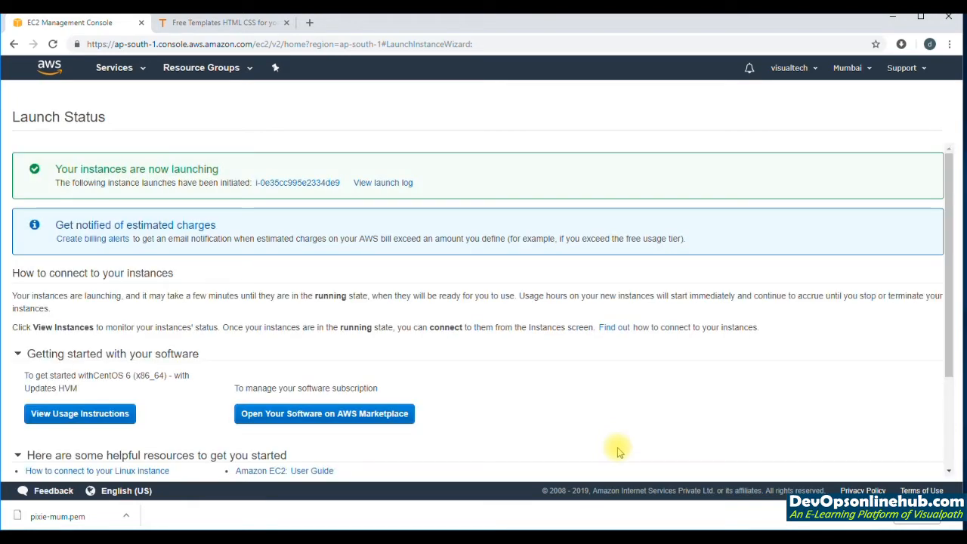
Open the newly launched instance in the instances list and refresh its status
click(278, 183)
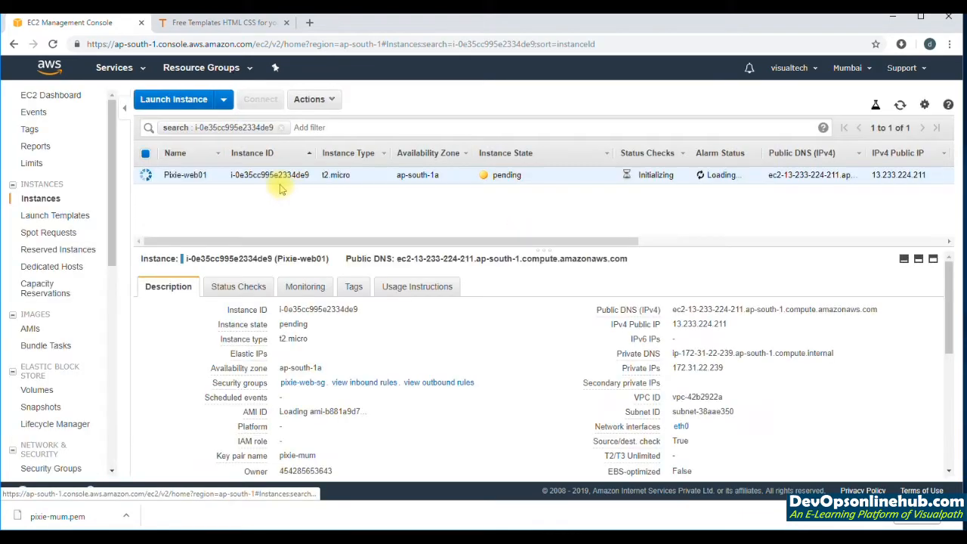
click(900, 105)
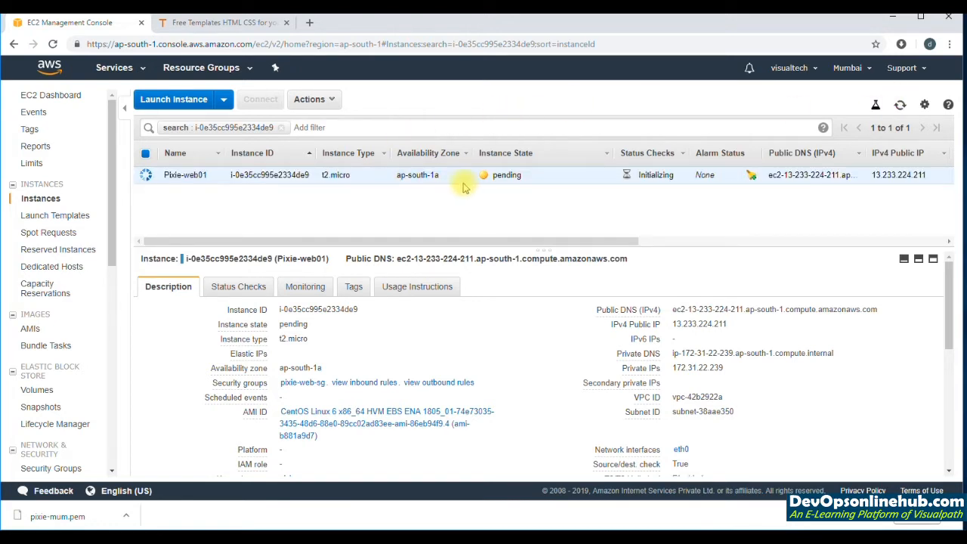
Open the Pixie Ecommerce template page on Tooplate and find its download option
click(221, 24)
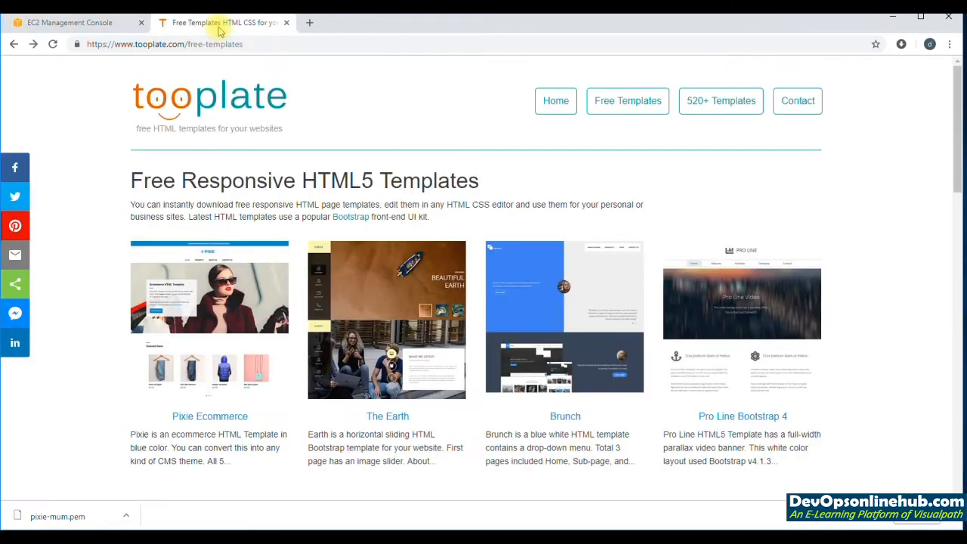
click(229, 280)
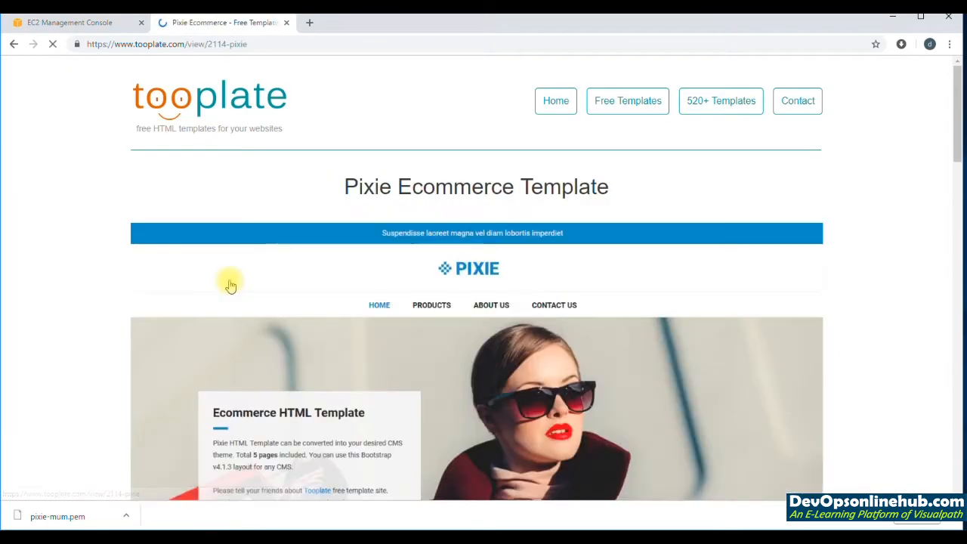
scroll(299, 282, down, 15)
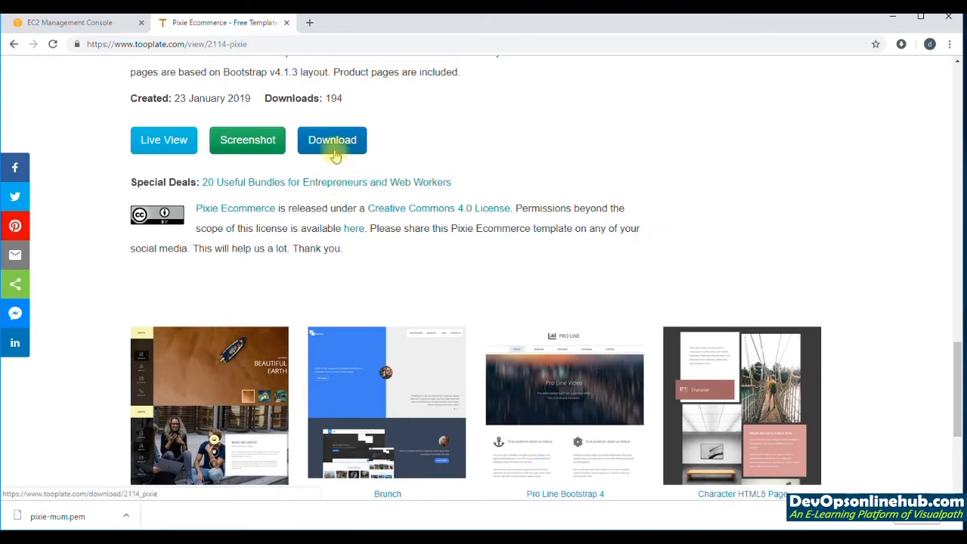
Return to the EC2 console, refresh the Pixie-web01 instance status and copy its IPv4 public IP
click(102, 27)
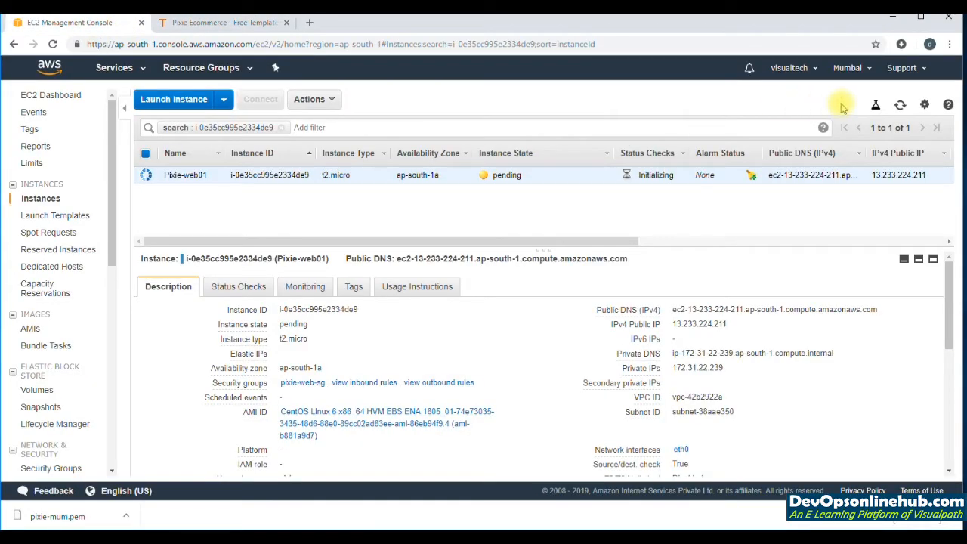
click(900, 105)
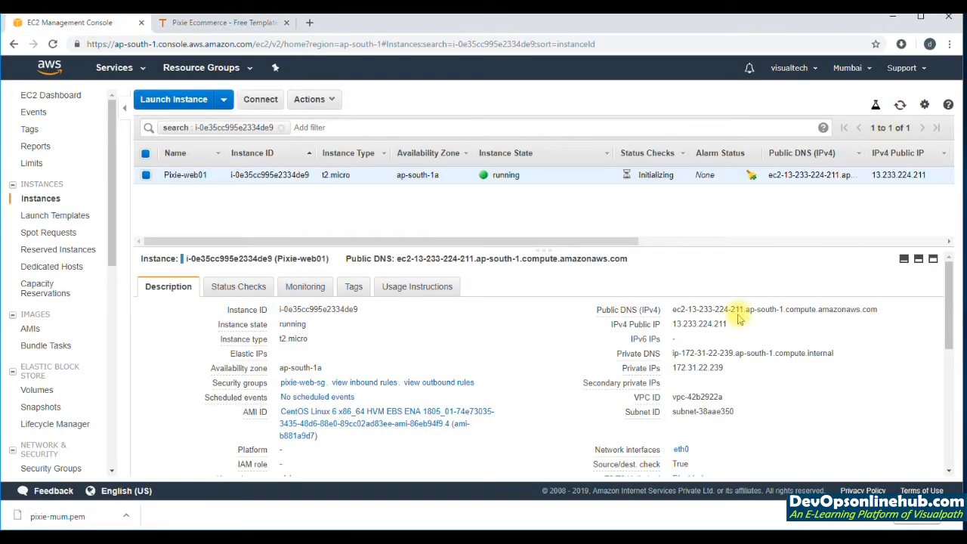
click(738, 327)
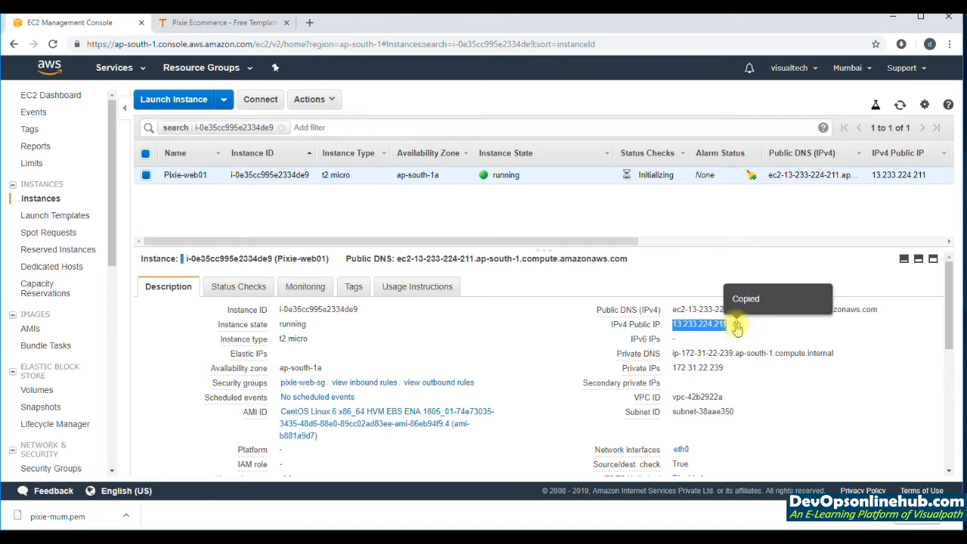
In the Git Bash terminal, connect over SSH as centos to 13.233.224.211 using Downloads/pixie-mum.pem and accept the host key
key(alt+Tab)
text(ssh -i Dow)
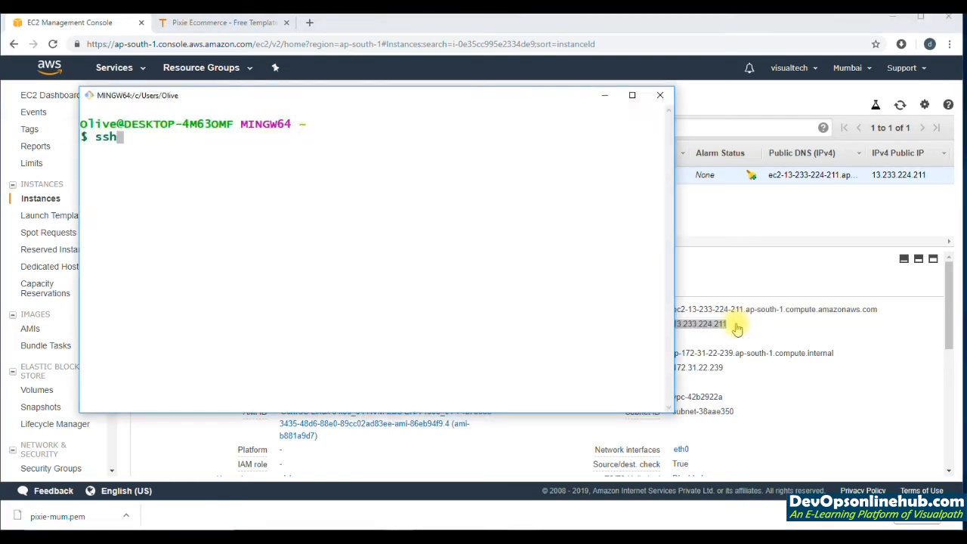
key(Tab)
text(pi)
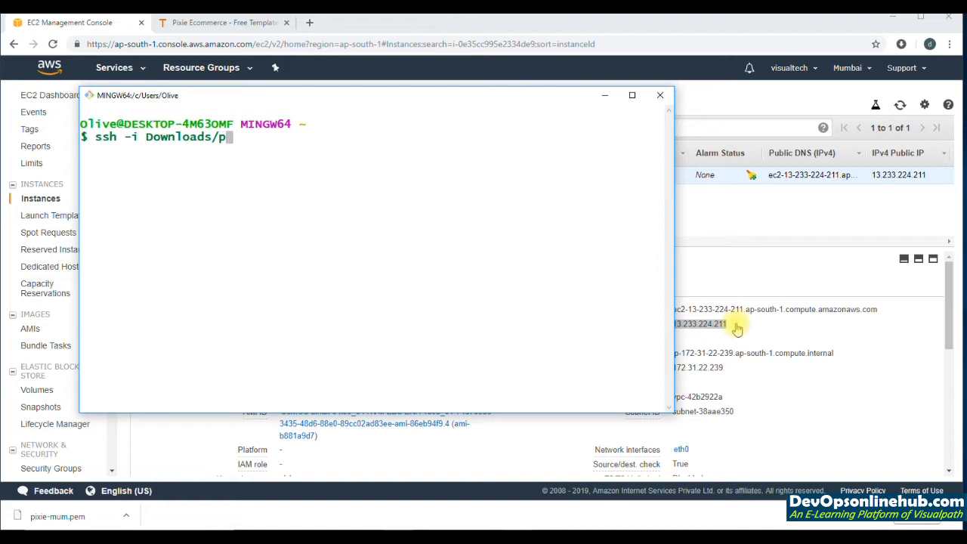
key(Tab)
text(centos@)
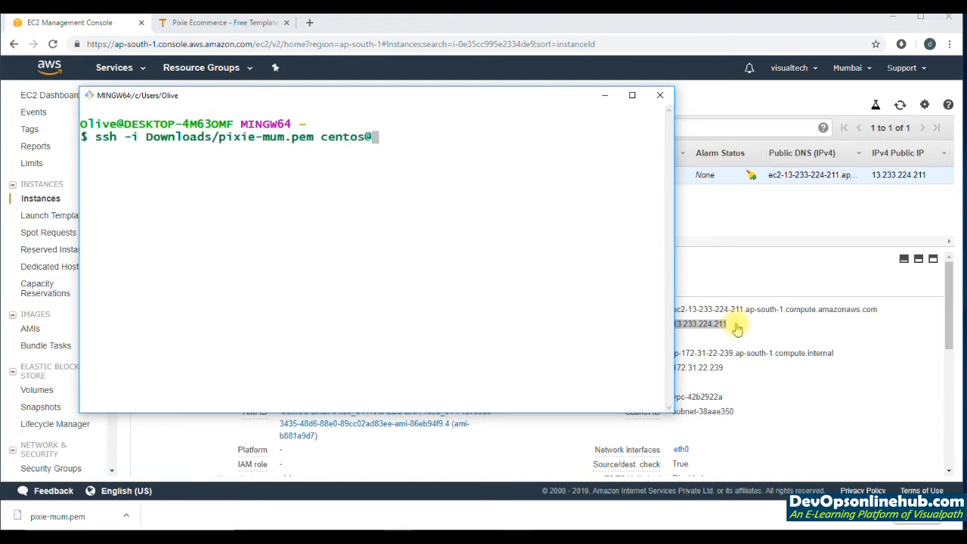
key(shift+Insert)
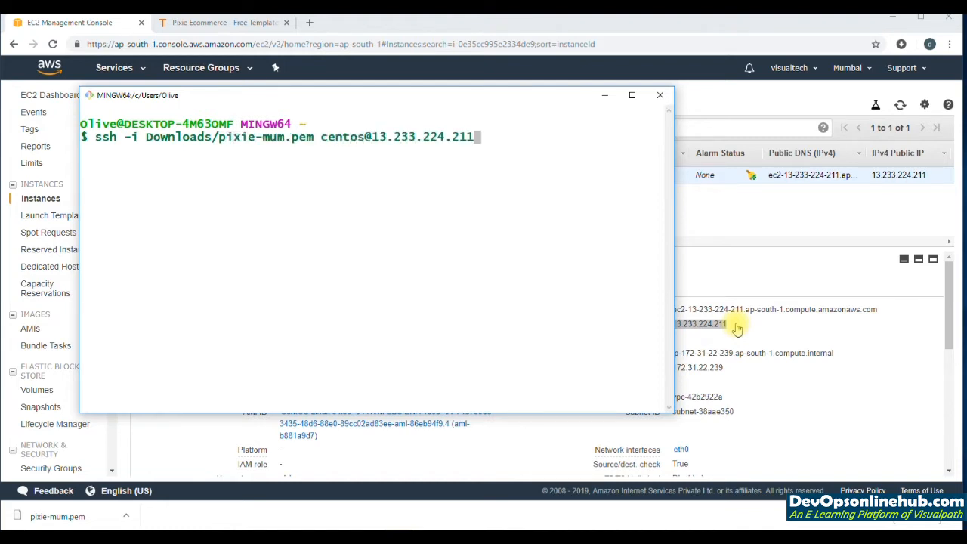
key(Return)
text(y)
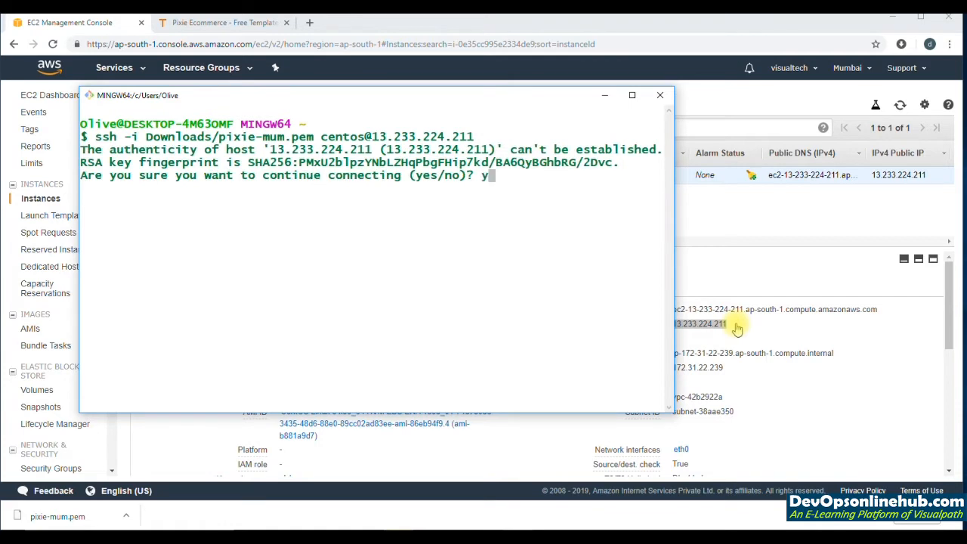
text(es)
key(Return)
Switch to the root shell and install httpd, wget and unzip with yum, answering yes automatically
text(sudo -i)
key(Return)
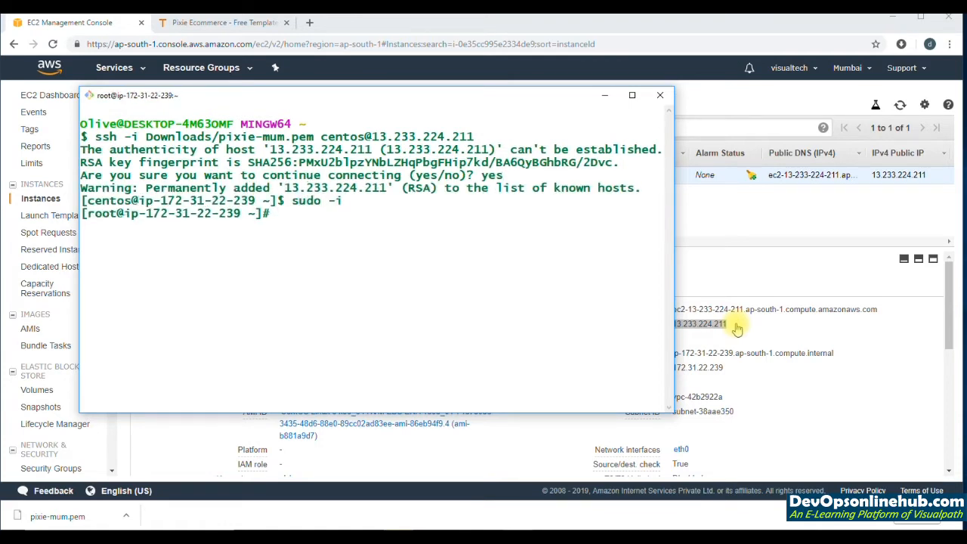
text(yum install httpd )
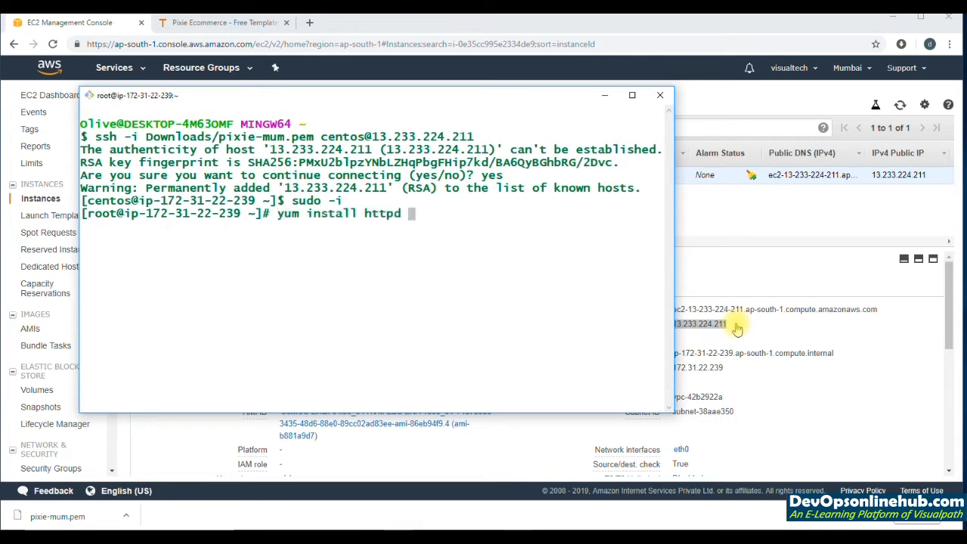
text(wget un)
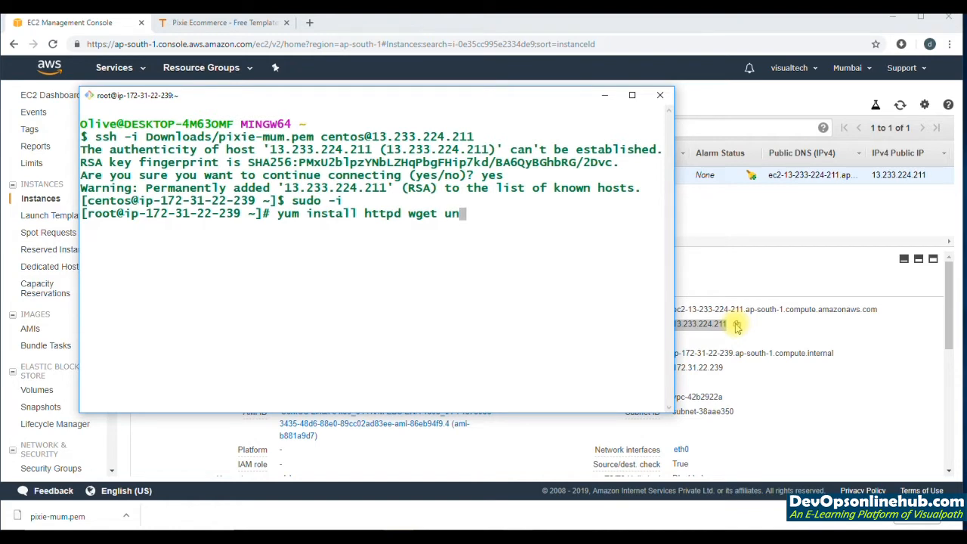
text(zip -y)
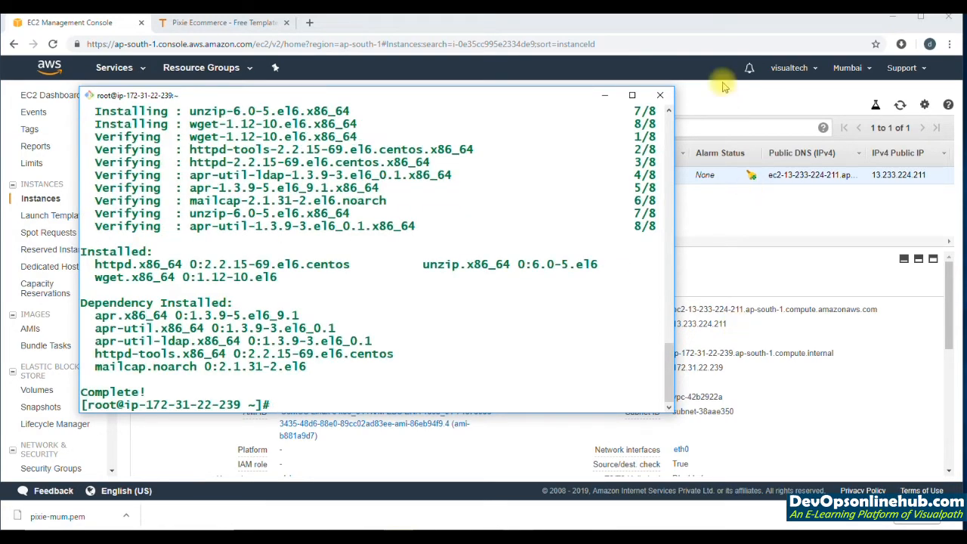
Switch to the browser and copy the download link address of the Pixie Ecommerce template
click(257, 30)
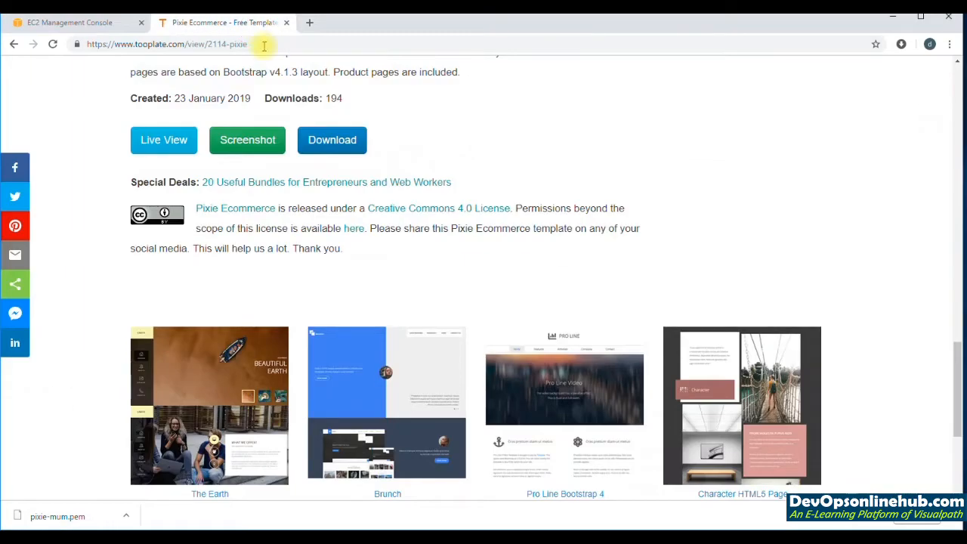
right_click(343, 140)
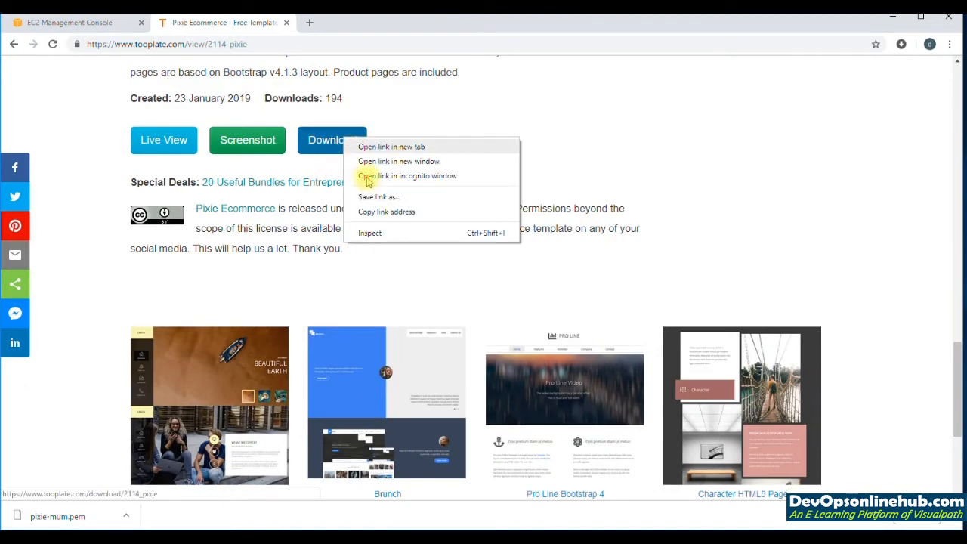
click(400, 212)
click(104, 27)
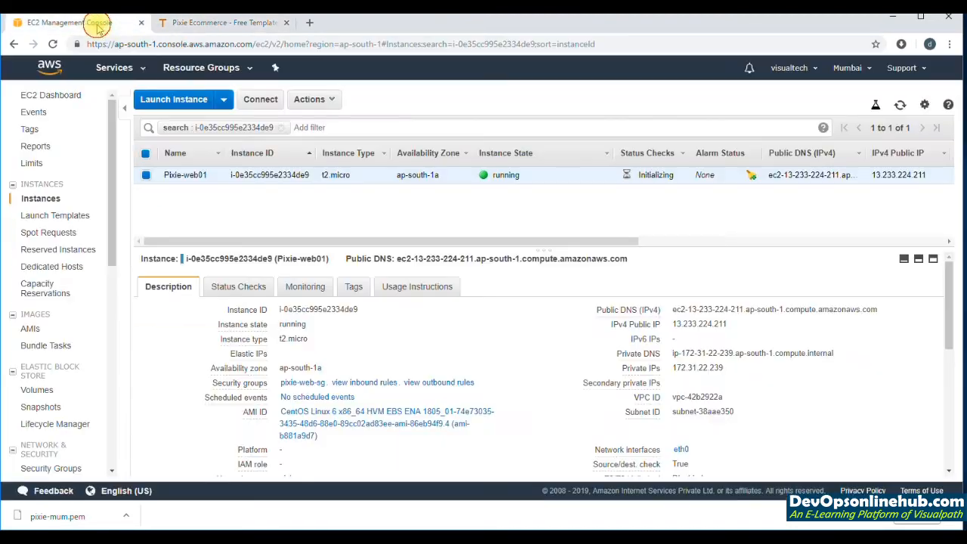
click(218, 29)
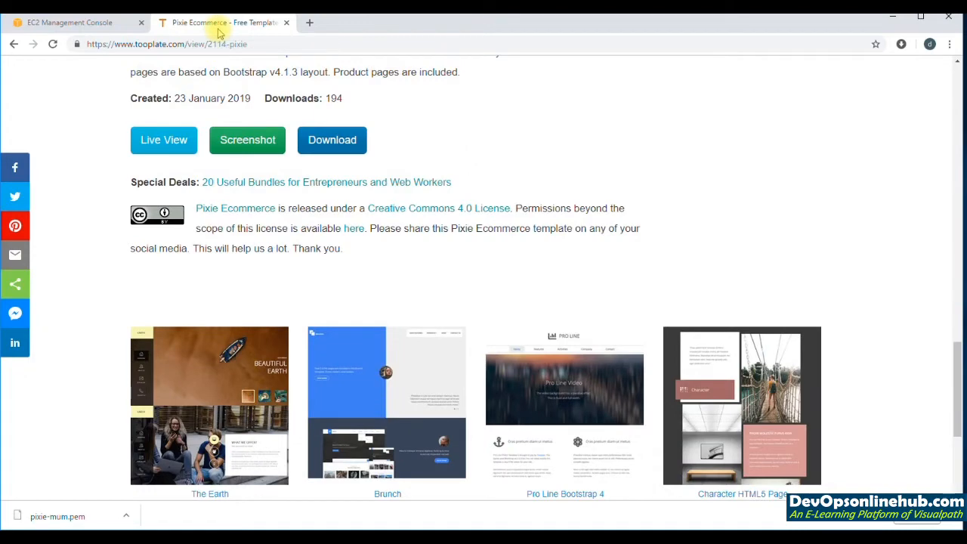
Back in the terminal, download the template from the copied link with wget, saving it as pixie.zip
key(alt+Tab)
text(wget )
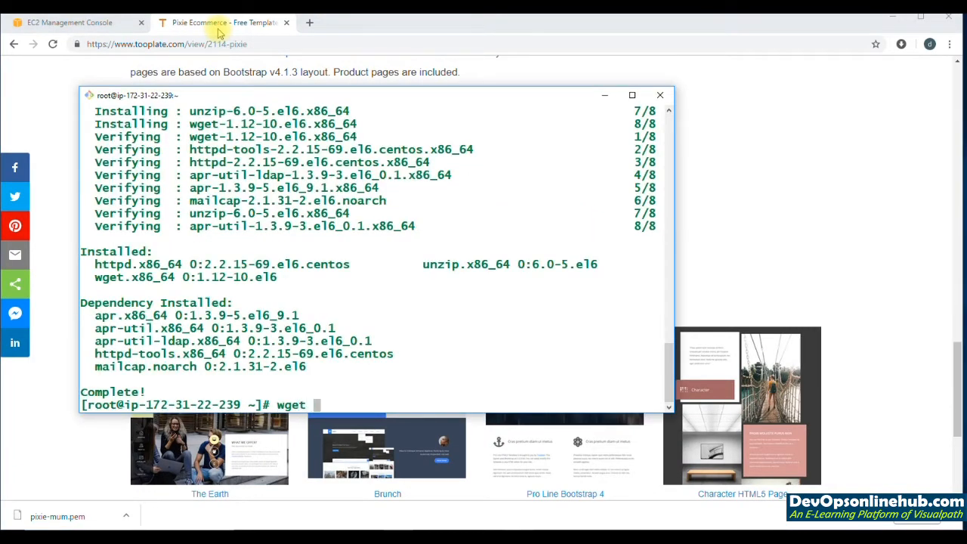
text(-O web.zip)
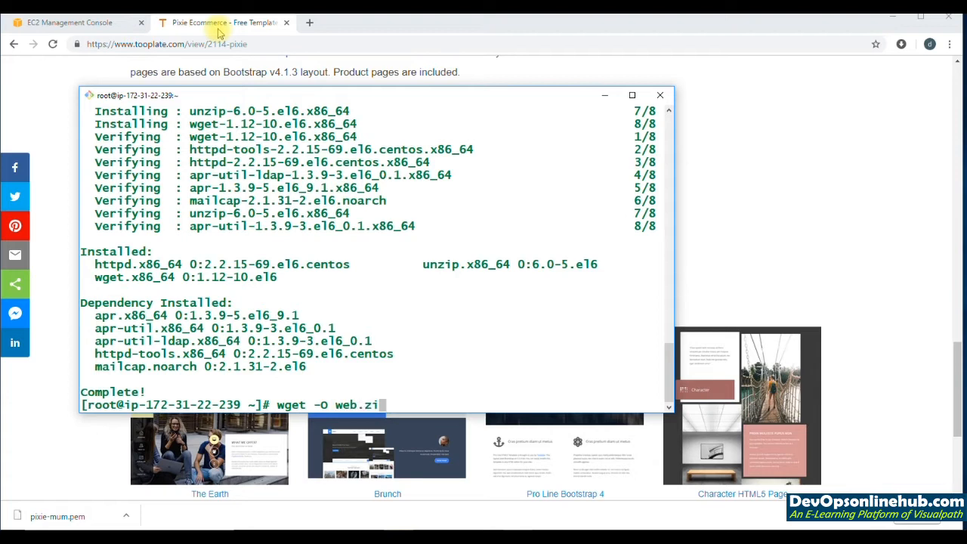
key(BackSpace)
key(BackSpace)
key(BackSpace)
key(BackSpace)
key(BackSpace)
key(BackSpace)
key(BackSpace)
text(pixie.zip)
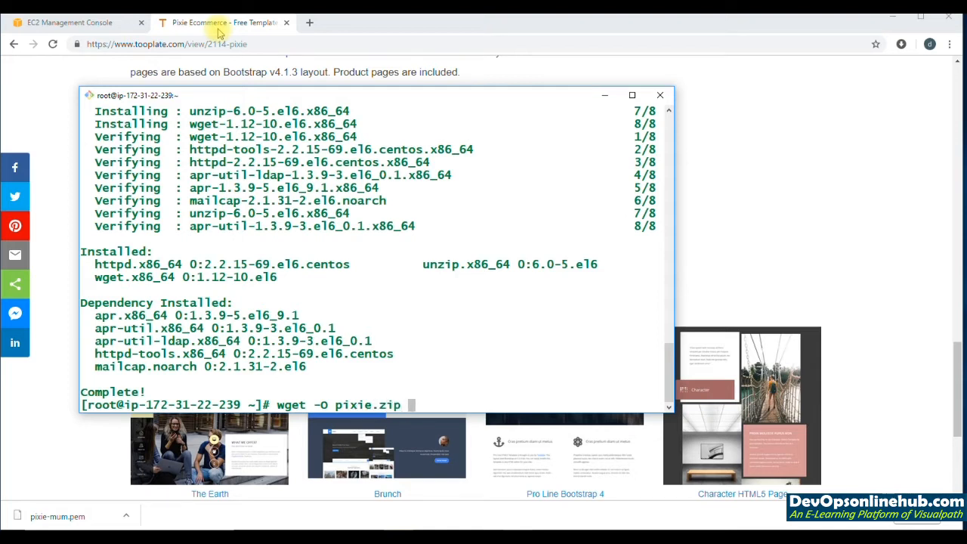
key(shift+Insert)
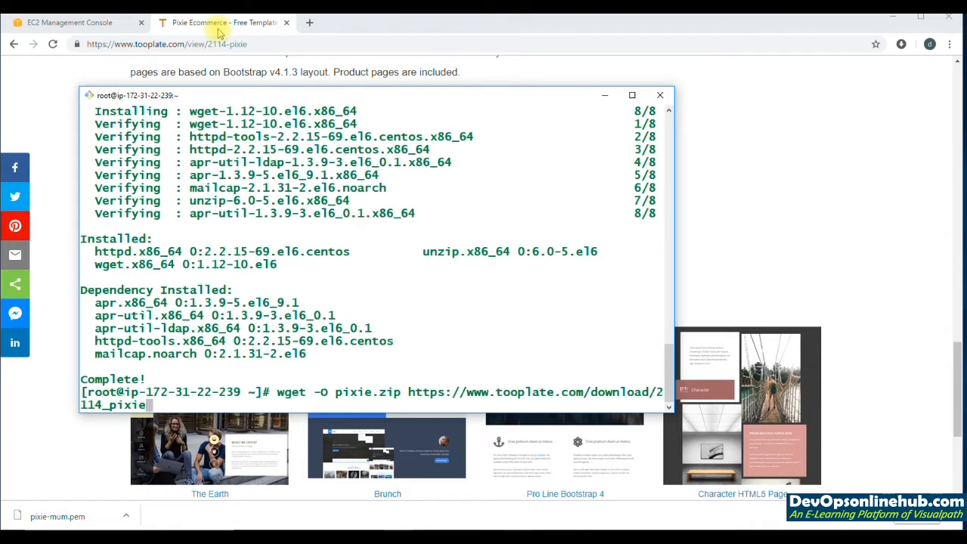
key(Return)
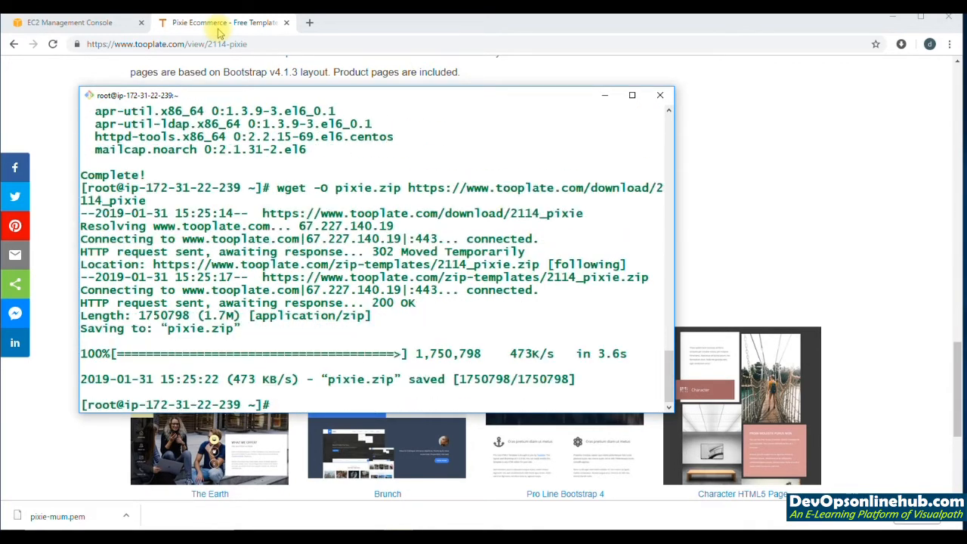
List the files in root's home directory and extract pixie.zip there
text(ls)
key(Return)
text(unzip pixie.zip)
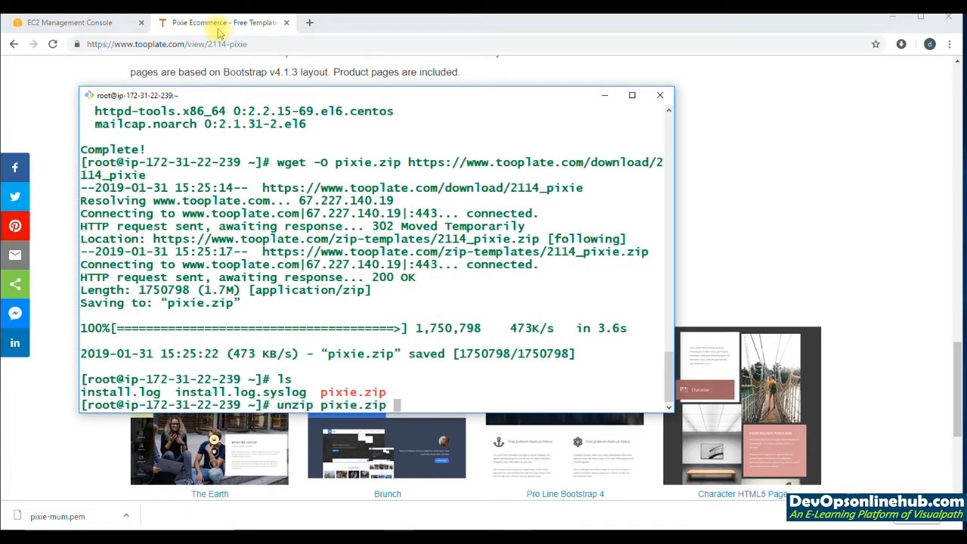
key(Return)
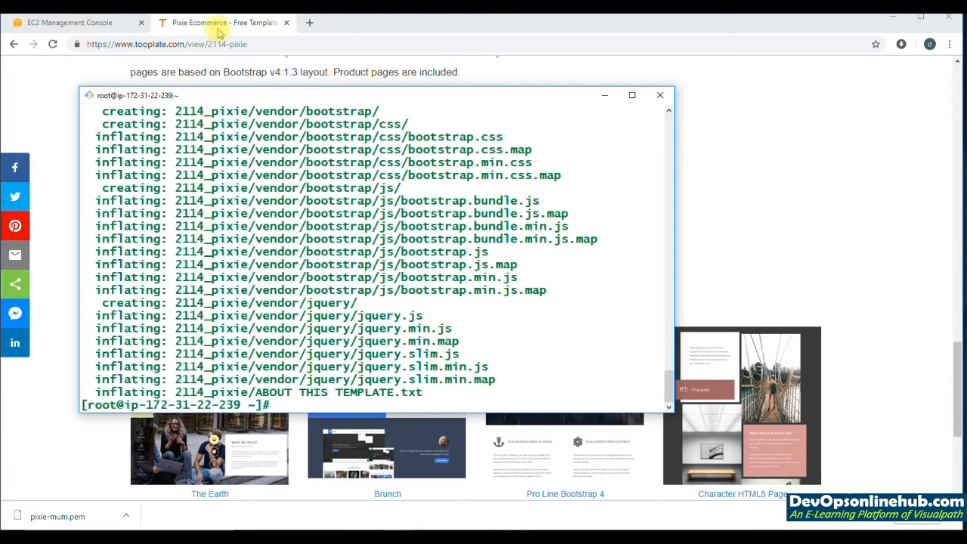
Change into the extracted 2114_pixie directory and list its contents
text(ls)
key(Return)
text(cd 2)
key(Tab)
key(Return)
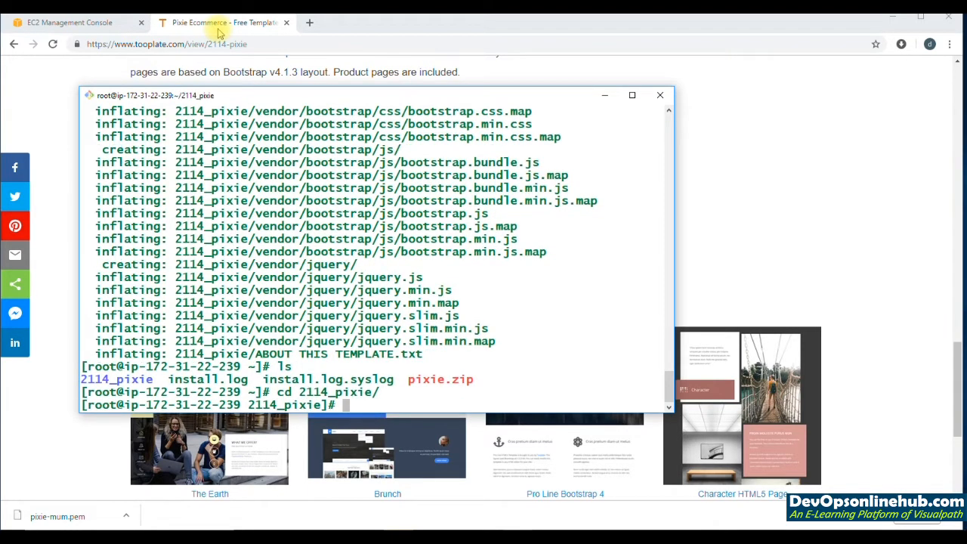
text(ls)
key(Return)
Copy all the template files and folders recursively into /var/www/html/
text(cp )
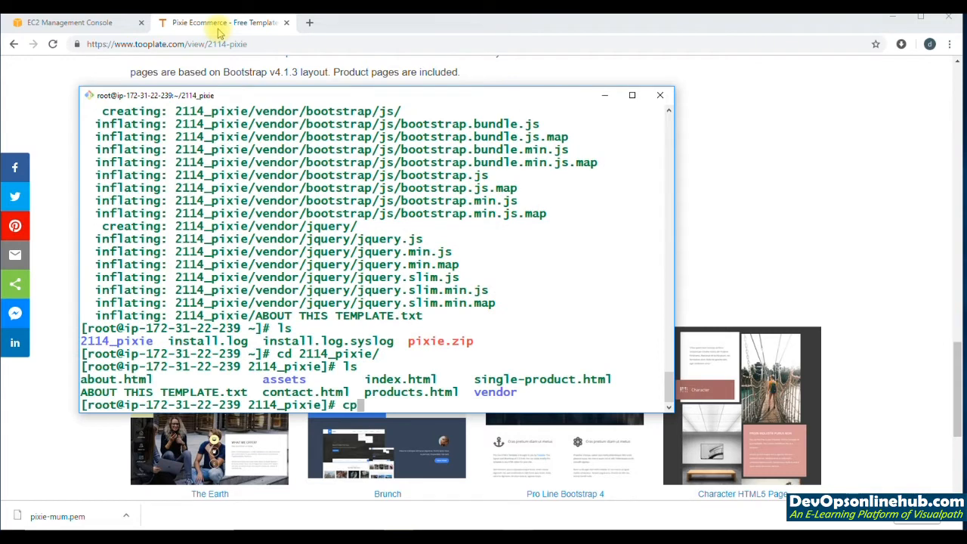
text(-r * /var/)
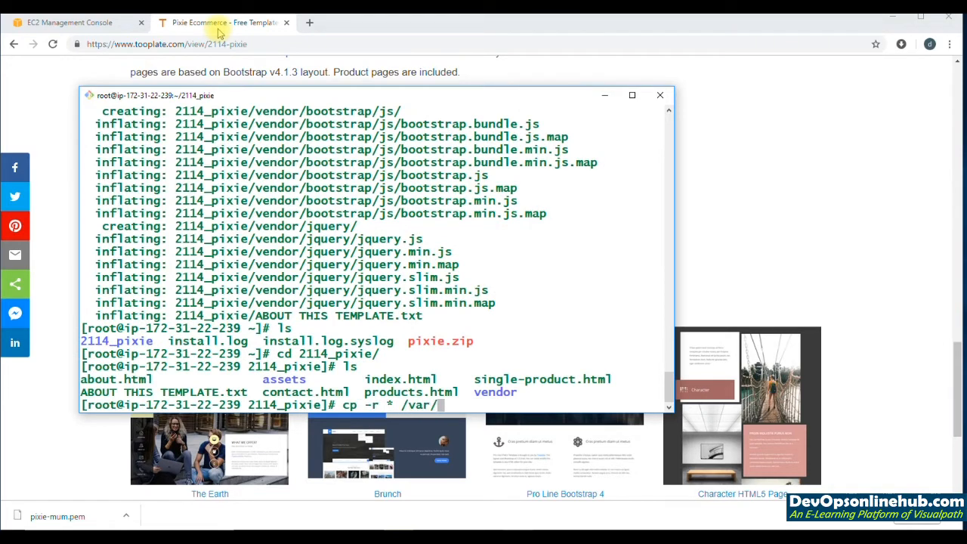
text(www/html/)
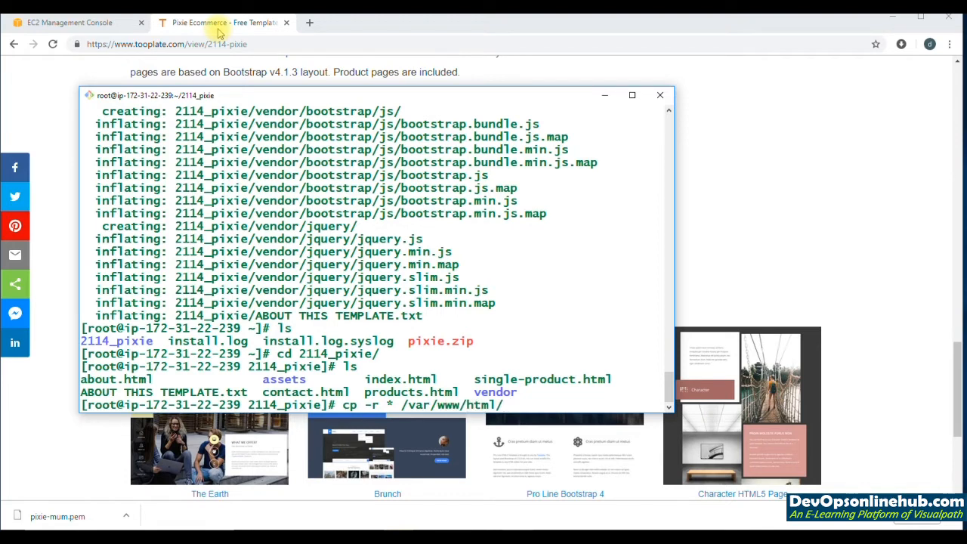
key(Return)
Start the httpd service and enable it at boot with chkconfig
text(service )
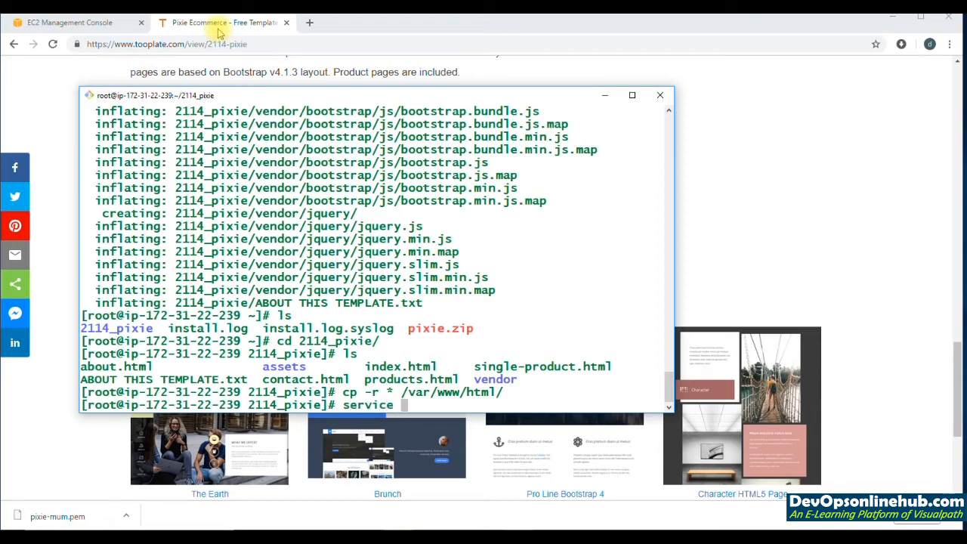
text(httpd start)
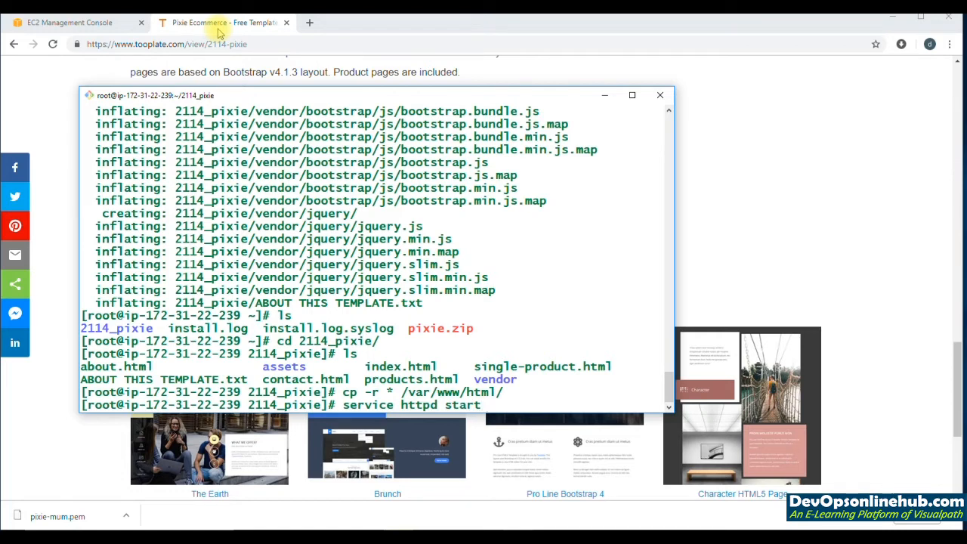
key(Return)
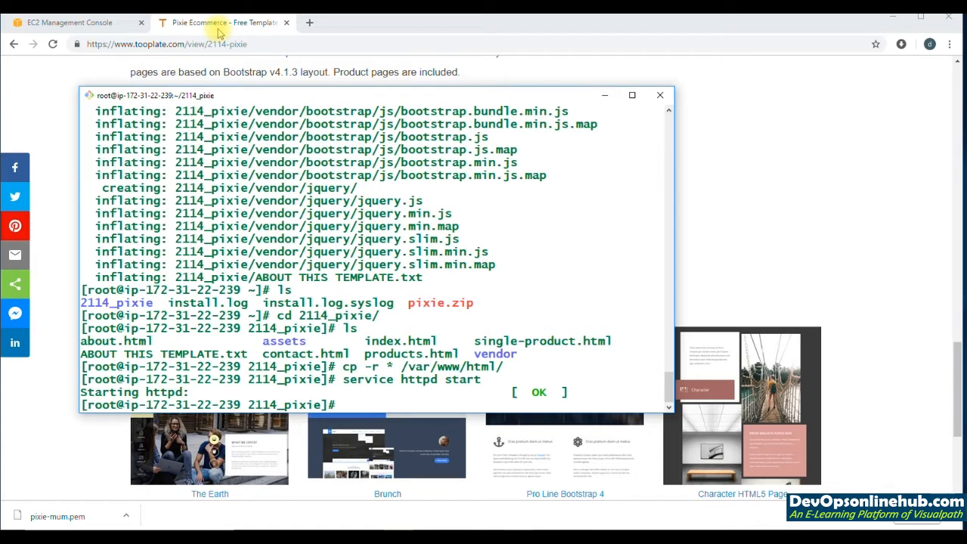
text(chkconfig httpd on)
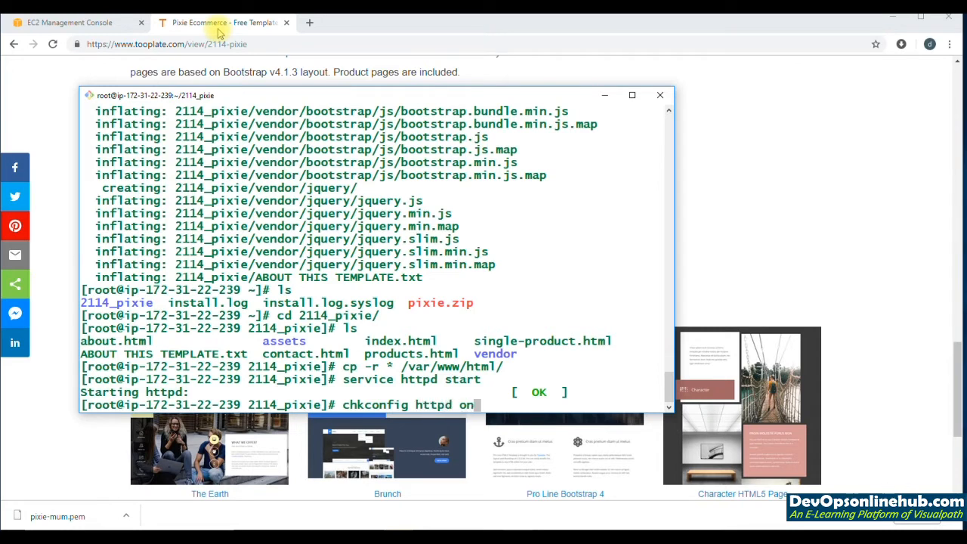
key(Return)
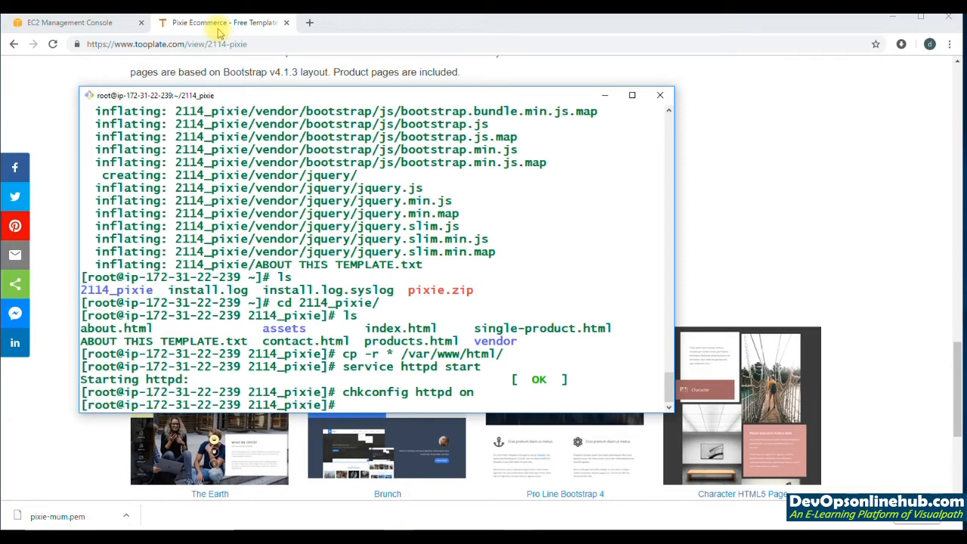
Check the status of the iptables service on the server
text(service iptables status)
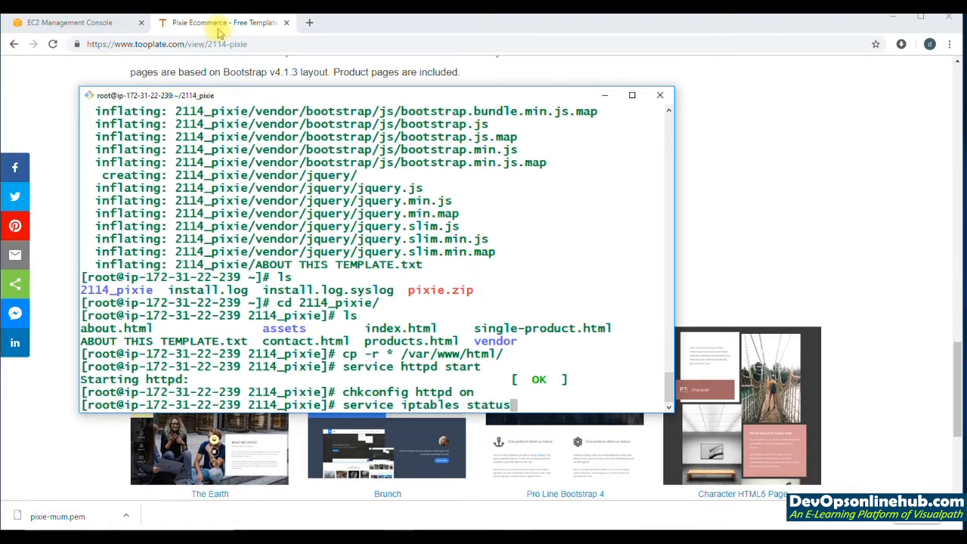
key(Return)
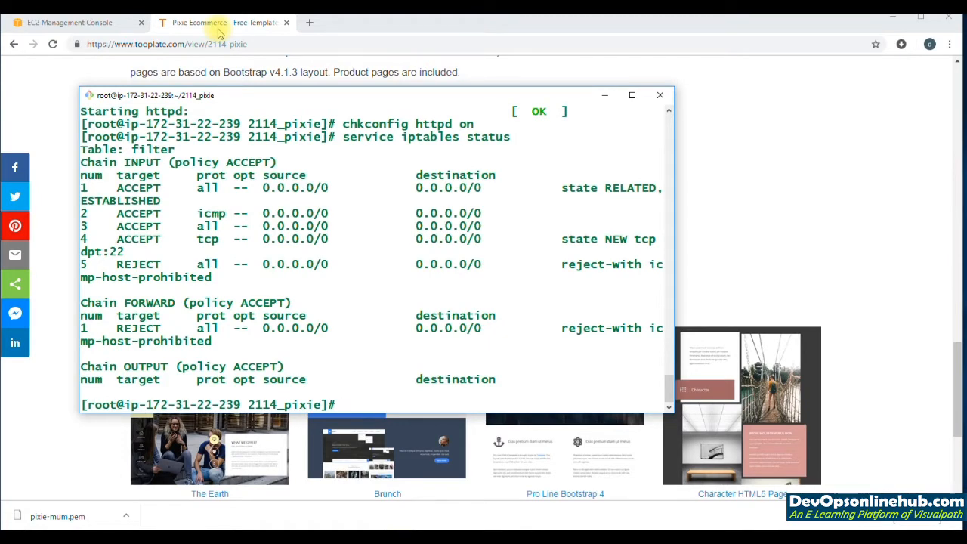
Copy Pixie-web01's IPv4 public IP from the EC2 console and load it in a new browser tab
click(93, 27)
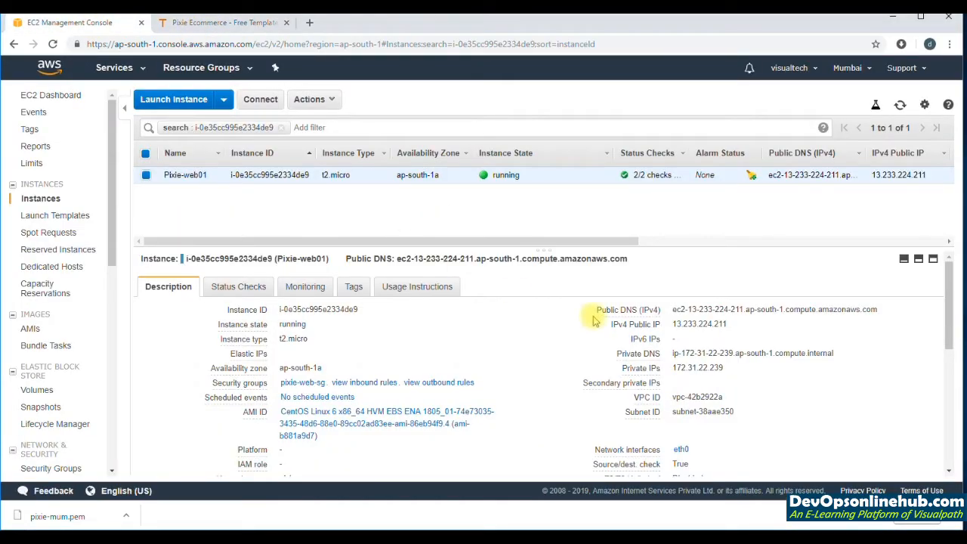
click(735, 324)
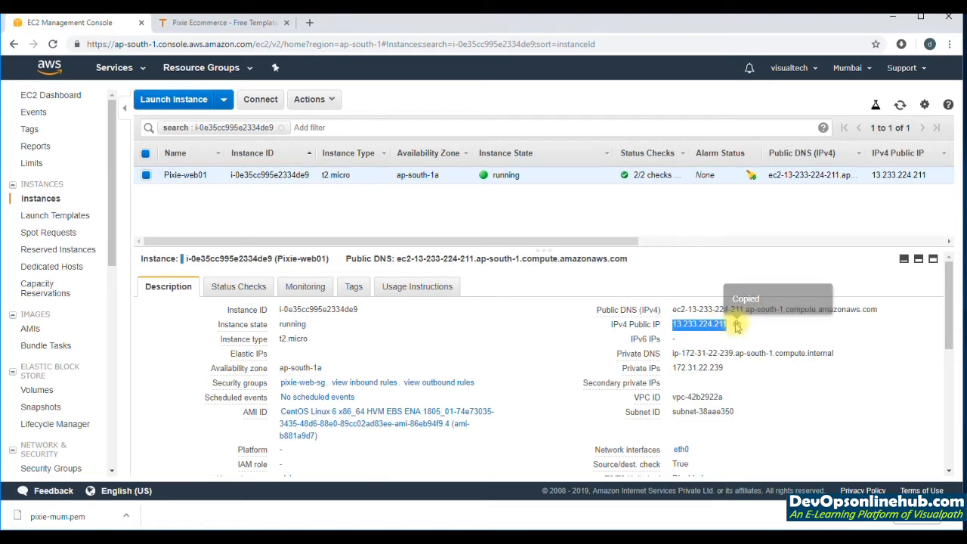
key(ctrl+t)
key(ctrl+v)
key(Return)
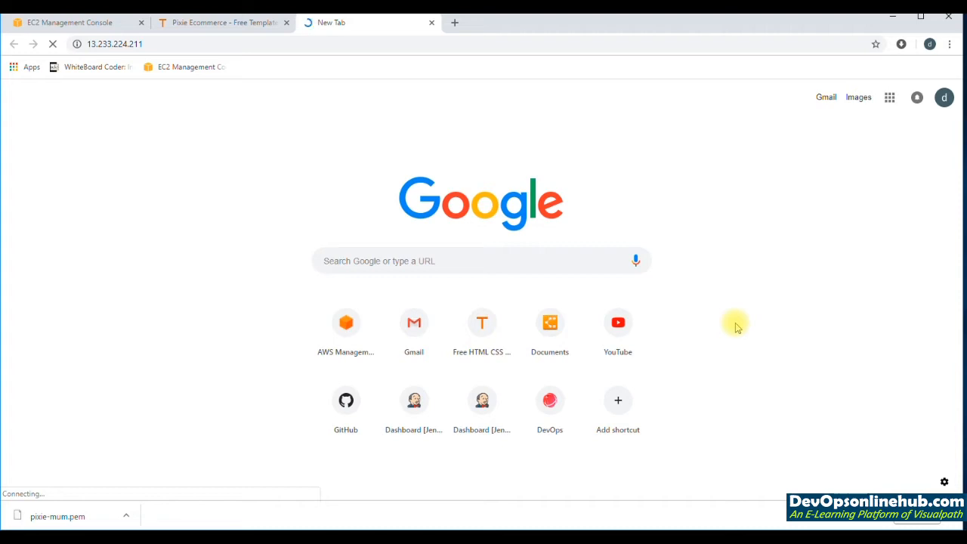
Stop the iptables service in the terminal and view the Pixie site in the browser
key(alt+Tab)
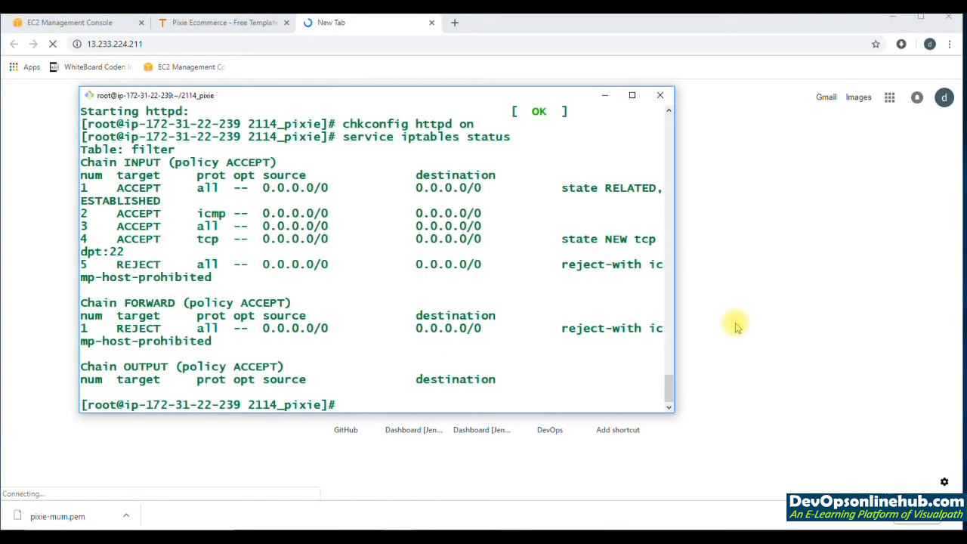
key(Up)
key(BackSpace)
key(BackSpace)
key(BackSpace)
key(BackSpace)
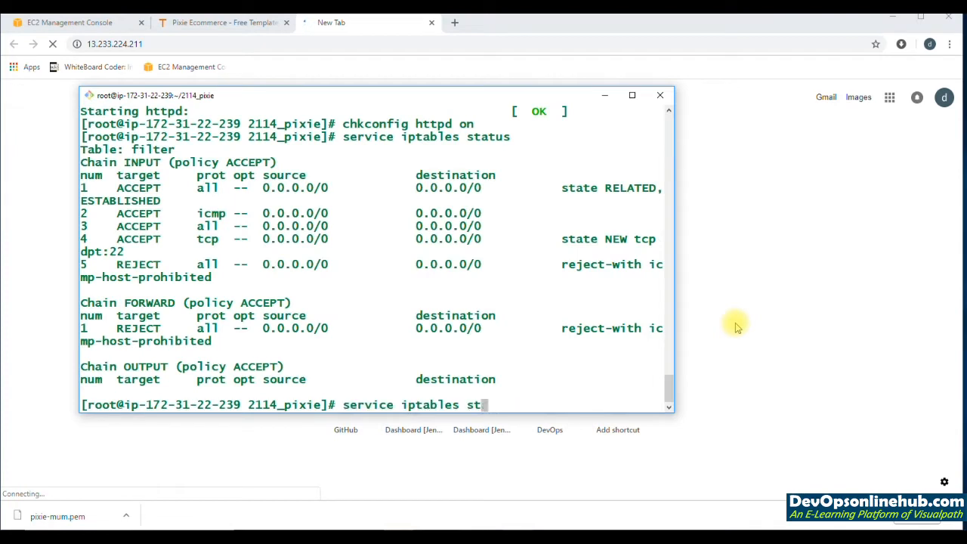
text(op)
key(Return)
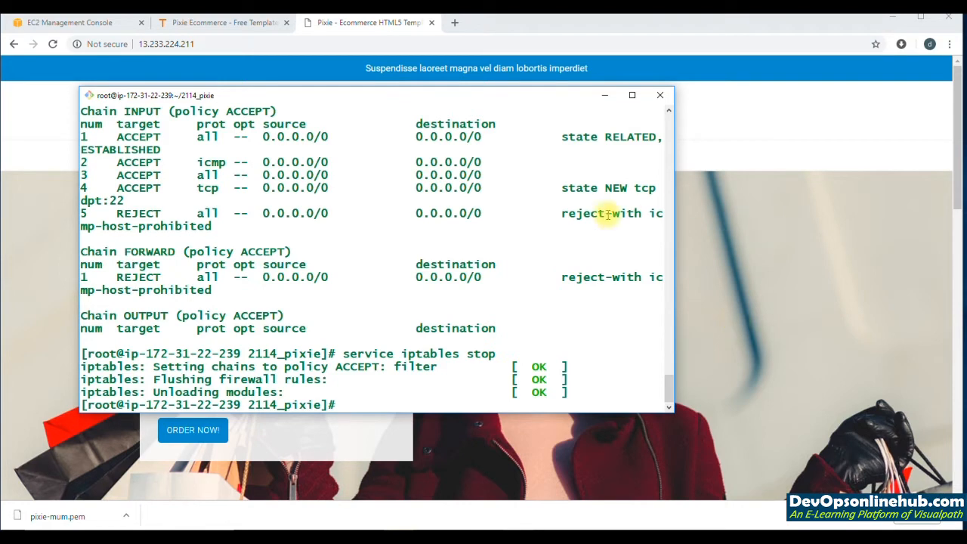
click(395, 24)
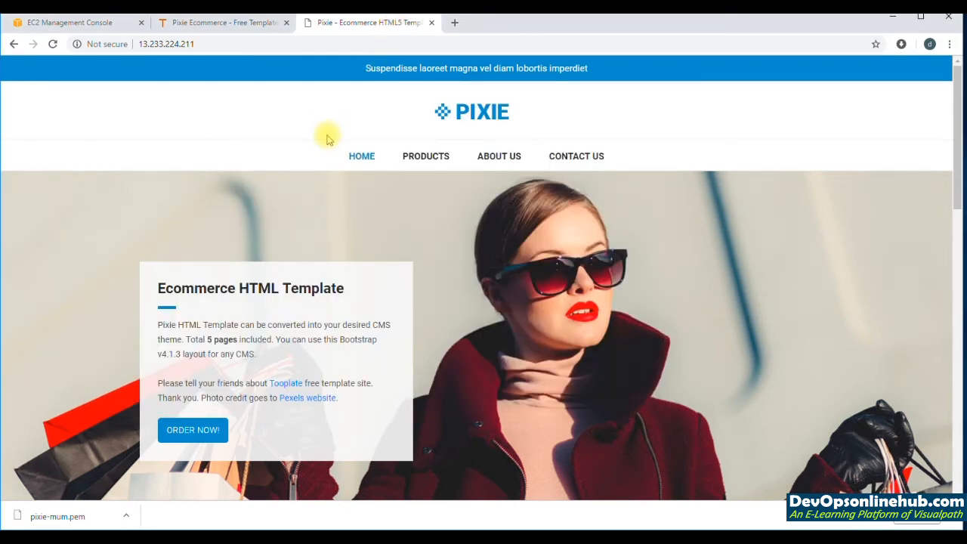
Return to the terminal and disable iptables at boot with chkconfig
key(alt+Tab)
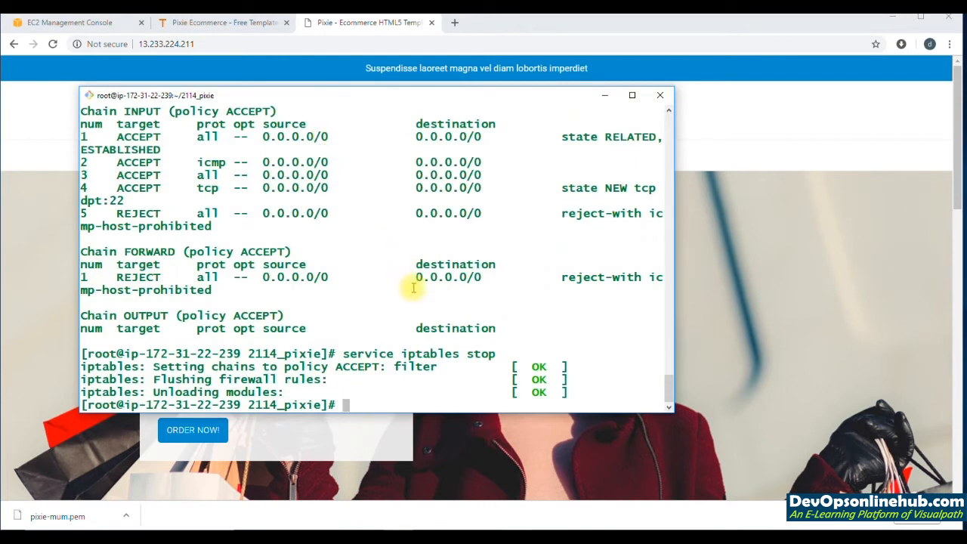
text(chkconfig )
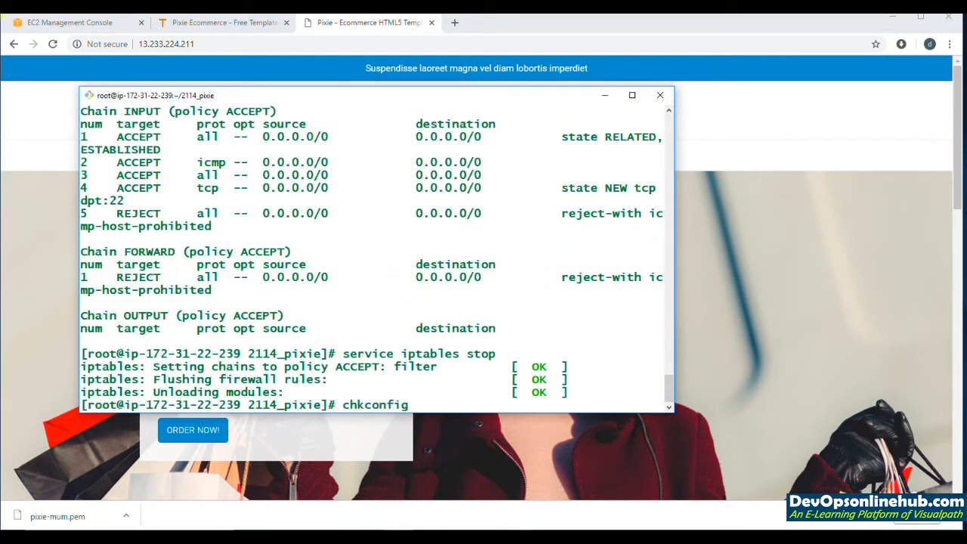
text(iptables off)
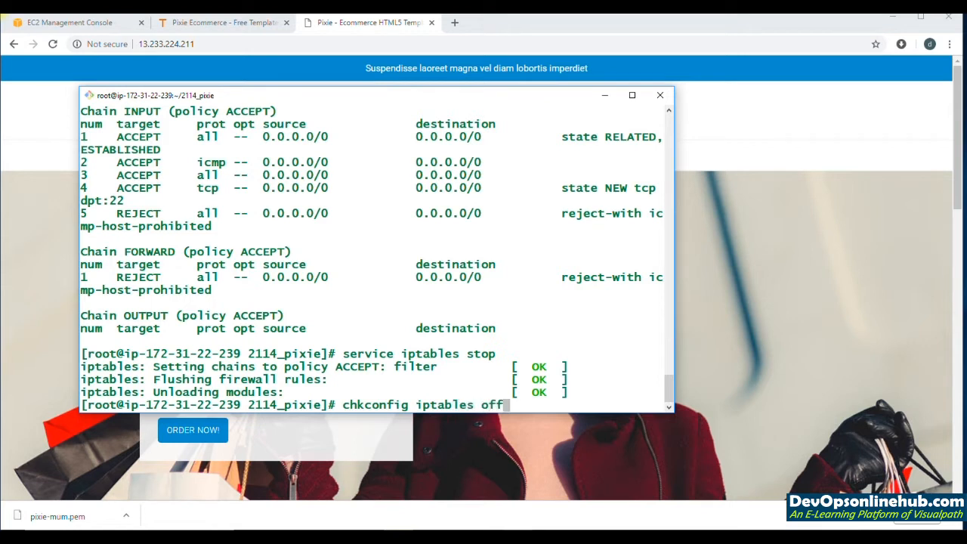
key(Return)
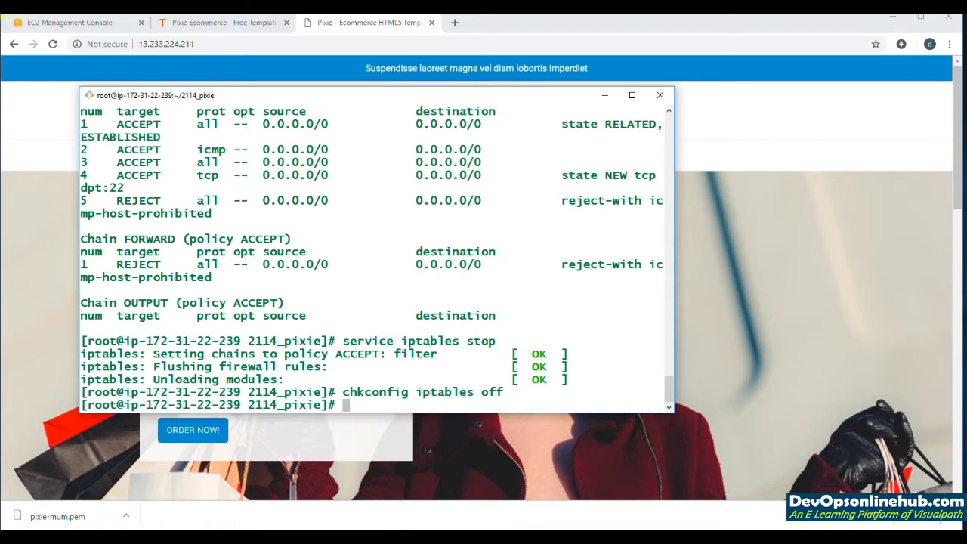
Switch to the EC2 console and open the Create Image dialog for the Pixie-web01 instance
click(86, 25)
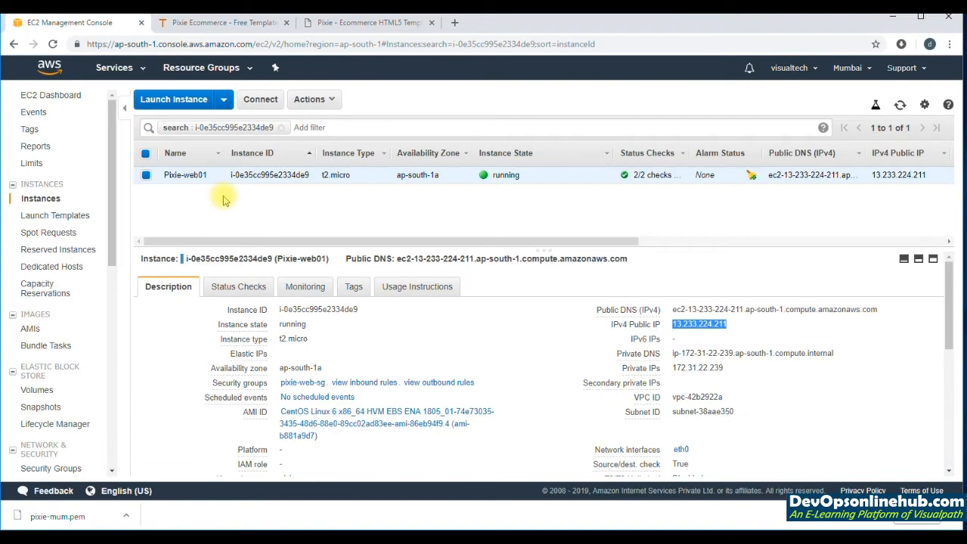
click(254, 198)
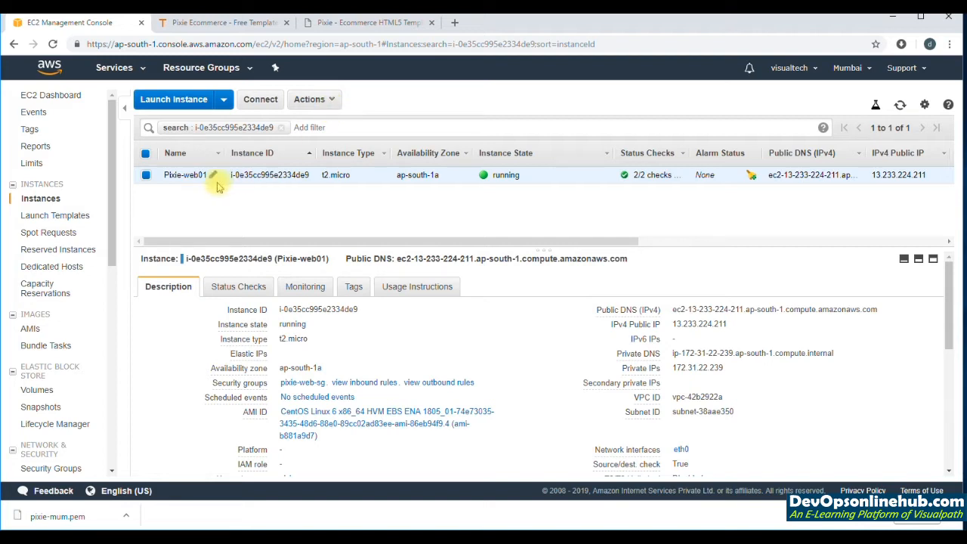
click(332, 100)
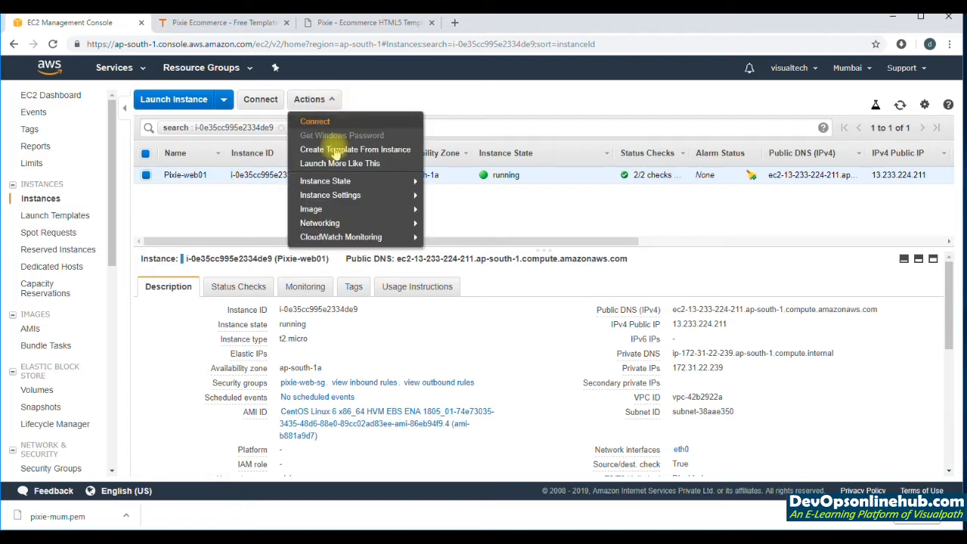
mouse_move(330, 214)
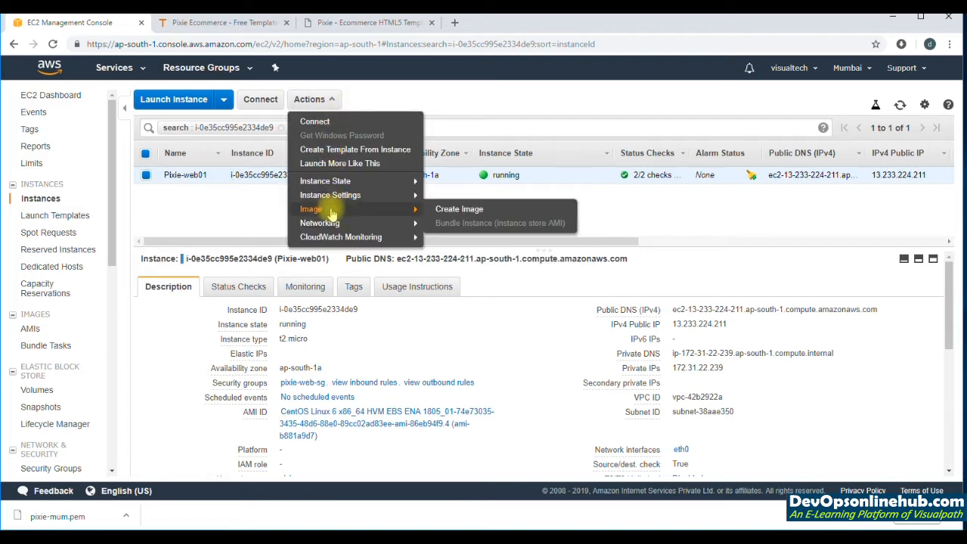
click(458, 210)
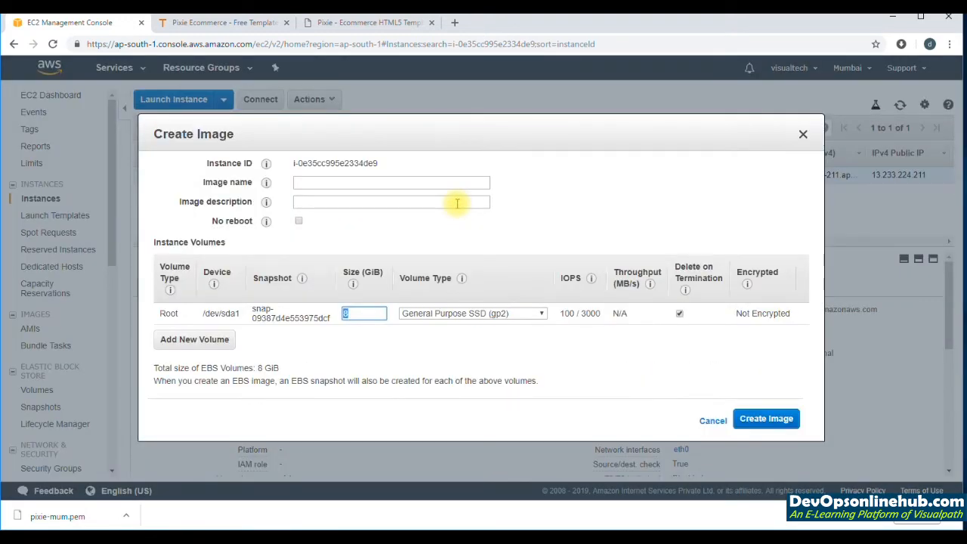
Enter pixie-web-ami as both the image name and the image description
click(384, 179)
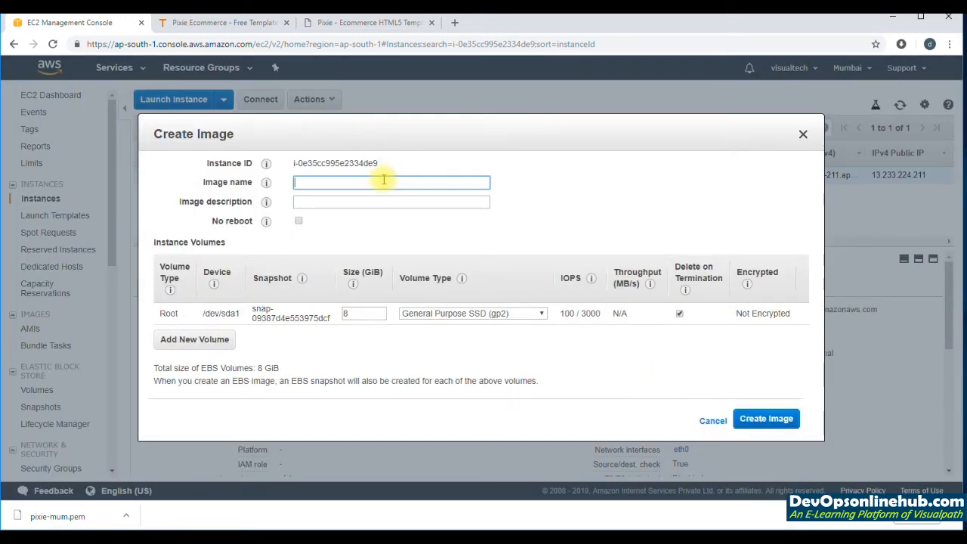
text(pixie-web-ami)
key(ctrl+a)
key(ctrl+c)
key(Tab)
key(ctrl+v)
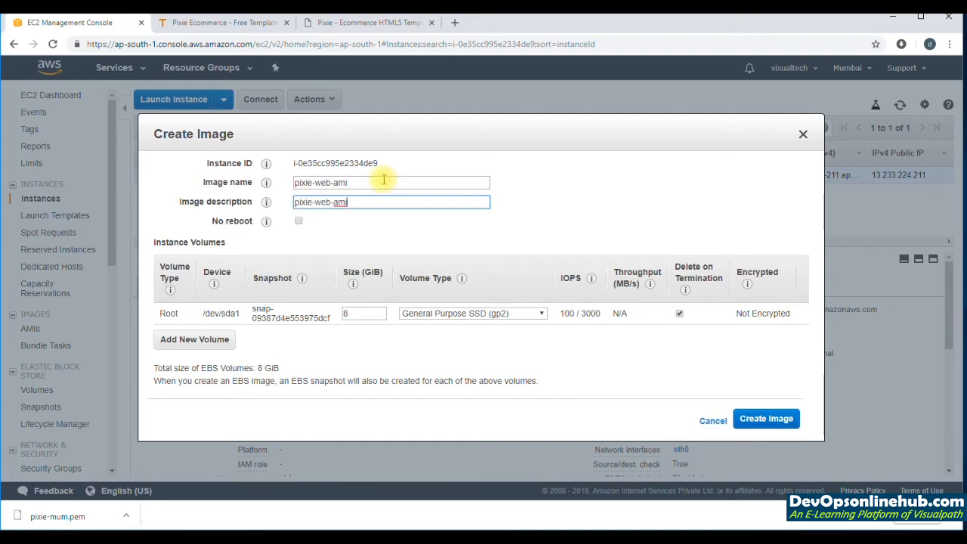
click(385, 229)
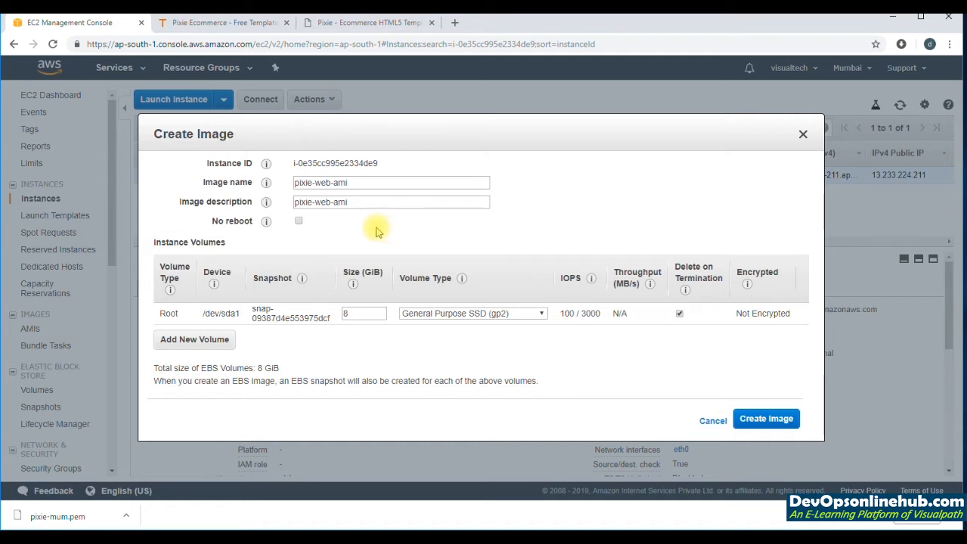
click(299, 221)
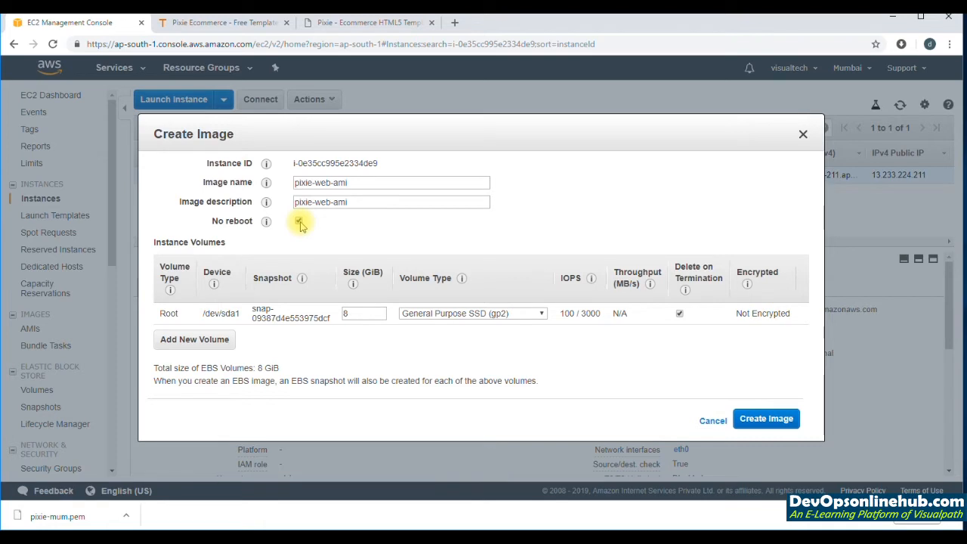
click(300, 223)
click(300, 223)
click(299, 222)
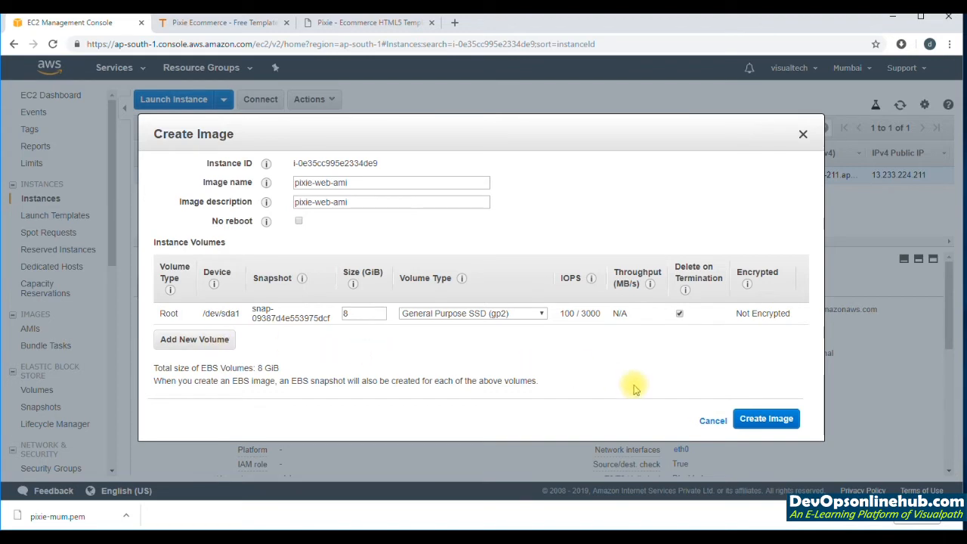
Create the image and refresh the AMIs list to check the status of pixie-web-ami
click(777, 421)
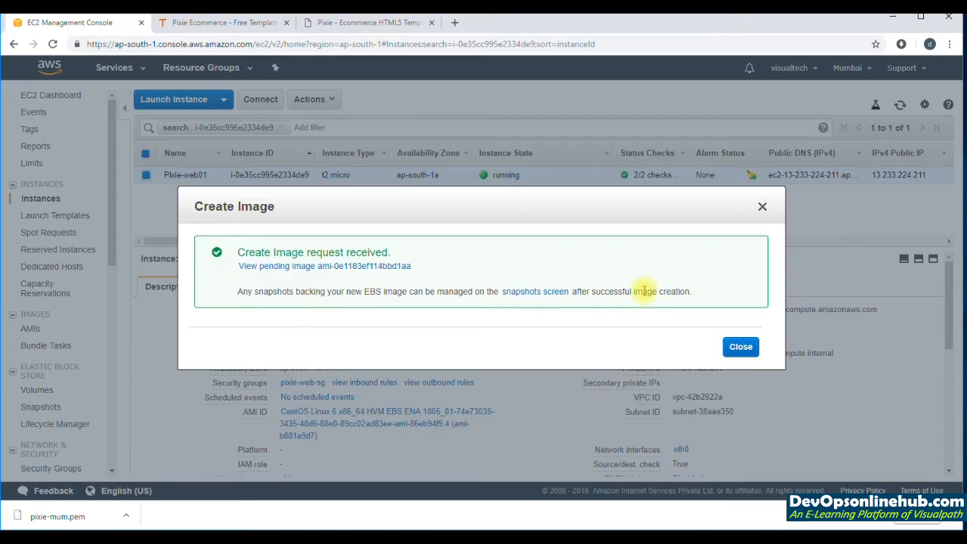
click(740, 349)
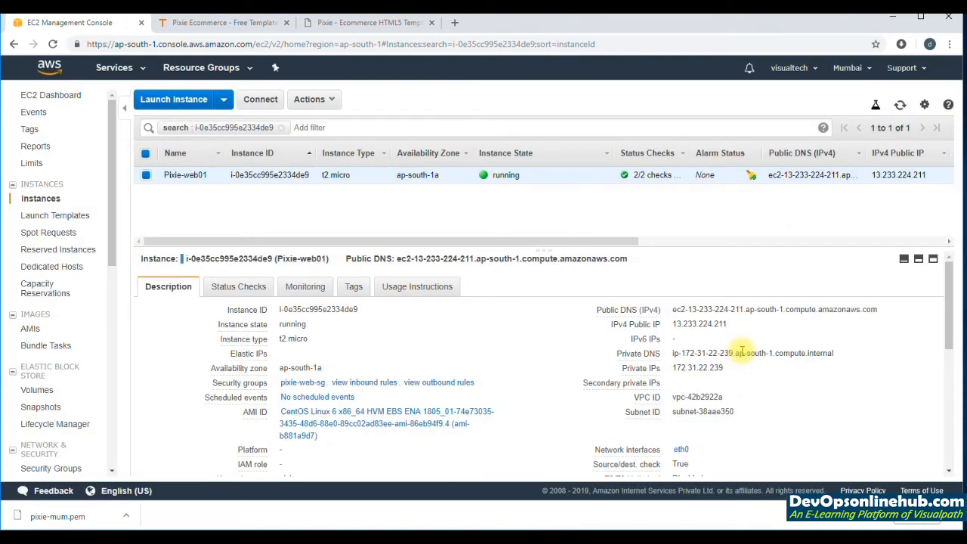
click(31, 329)
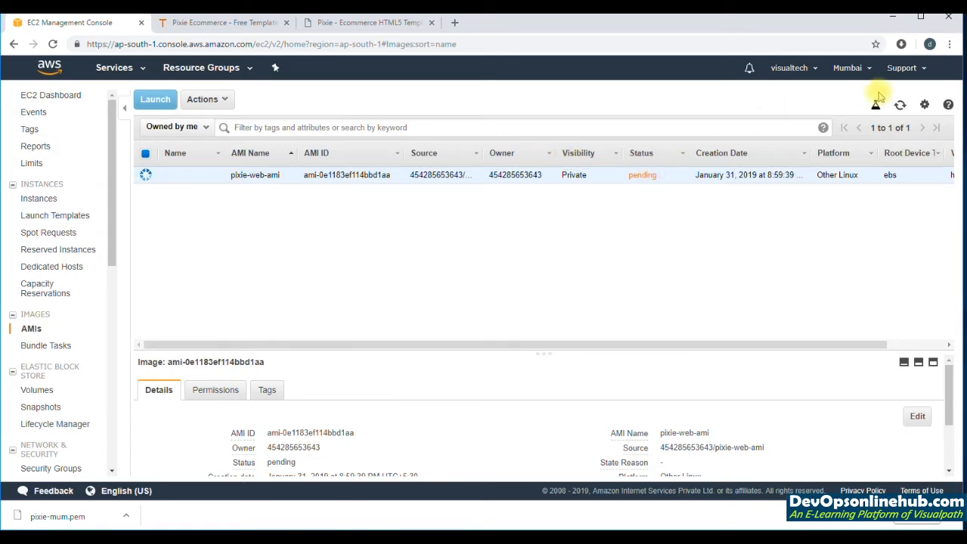
click(899, 104)
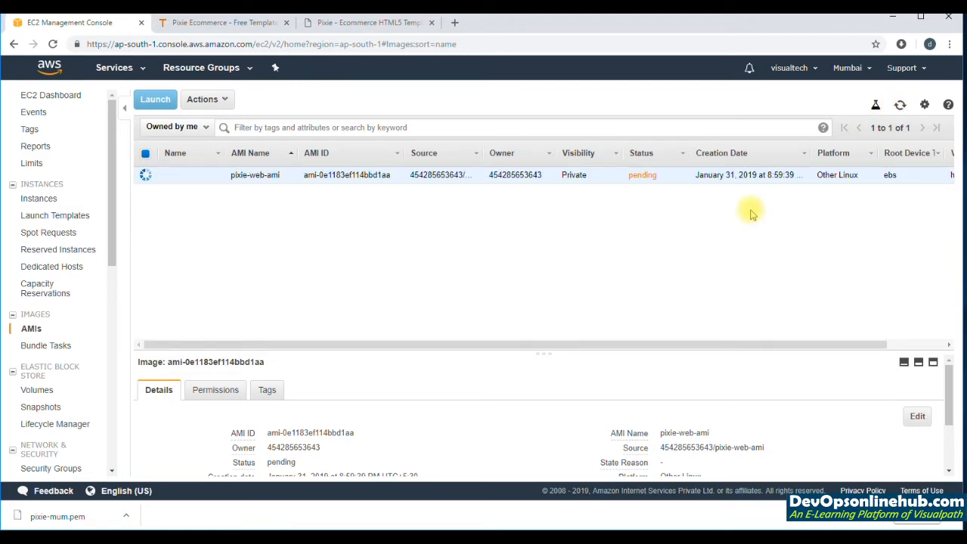
click(900, 105)
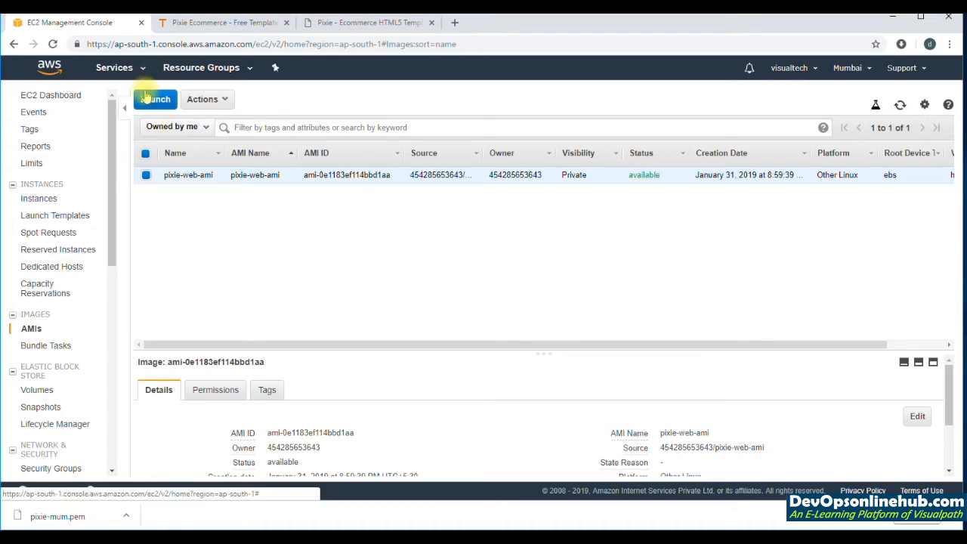
Start launching a new instance from the Instances page, choosing your own AMI pixie-web-ami
click(53, 199)
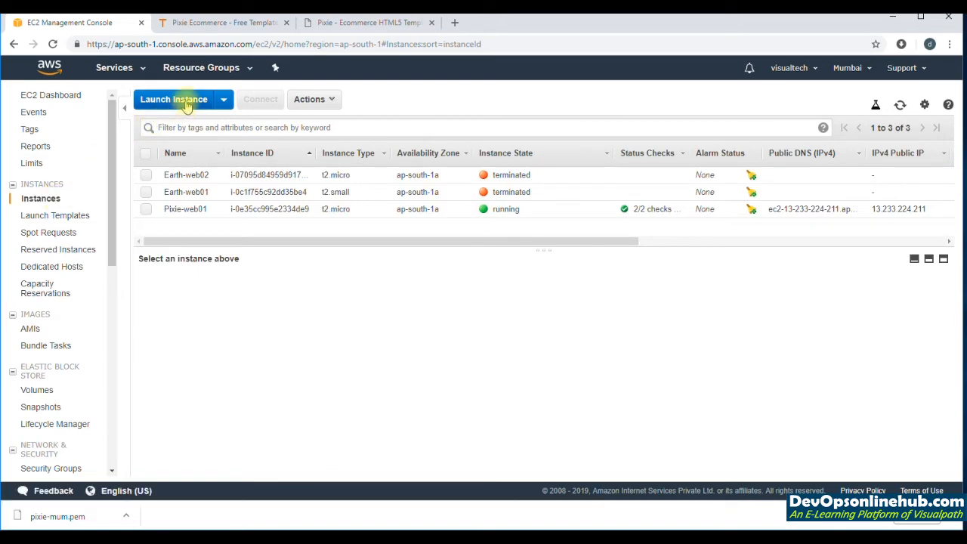
click(186, 104)
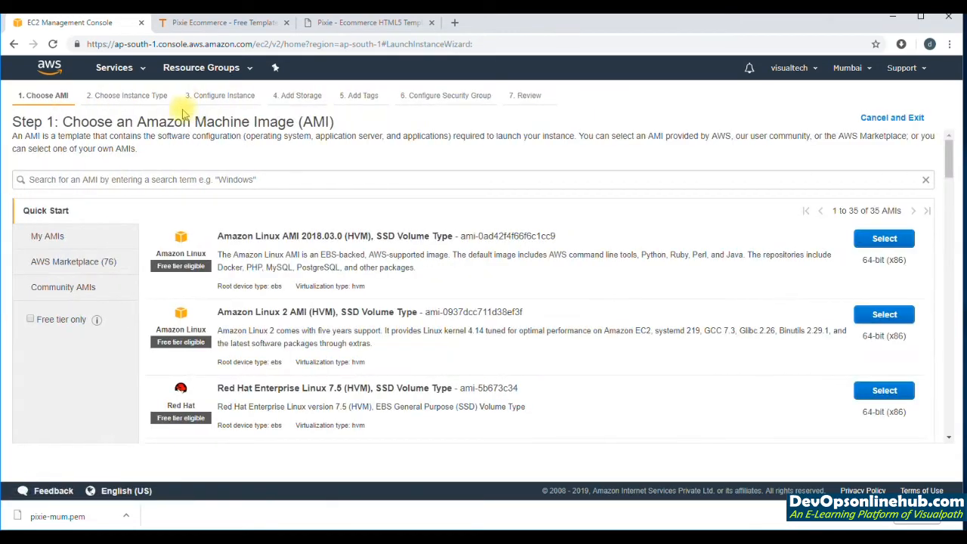
click(48, 236)
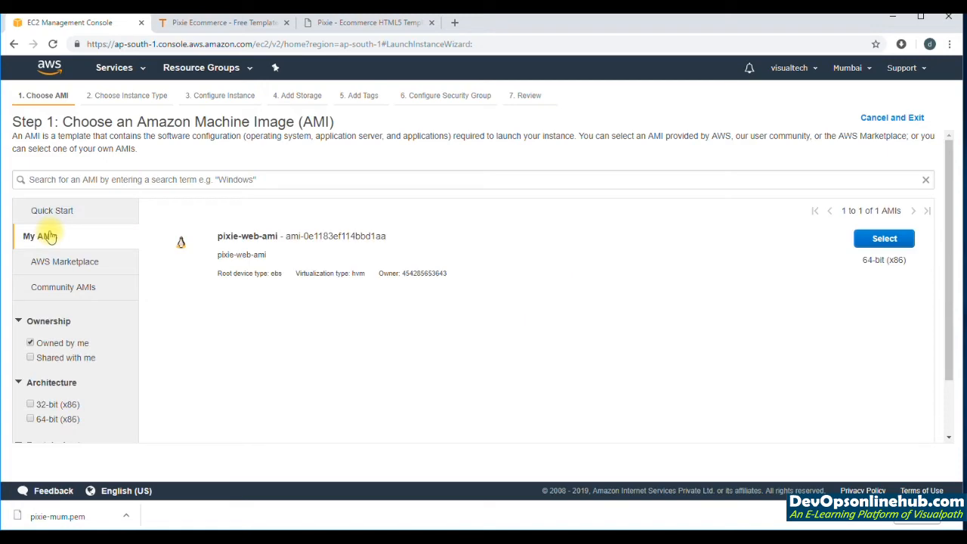
click(871, 240)
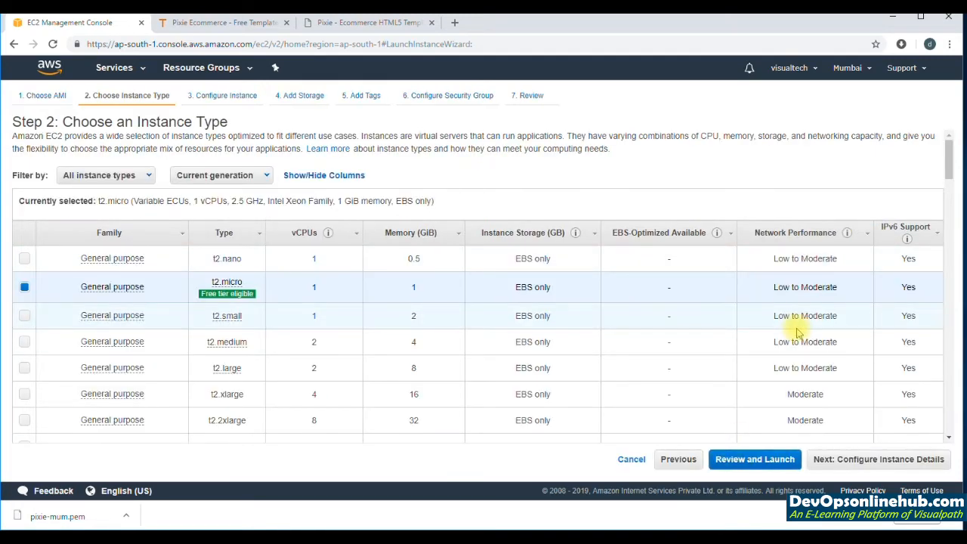
Keep the t2.micro type with the default instance details and storage, and advance the launch wizard to Add Tags
click(910, 460)
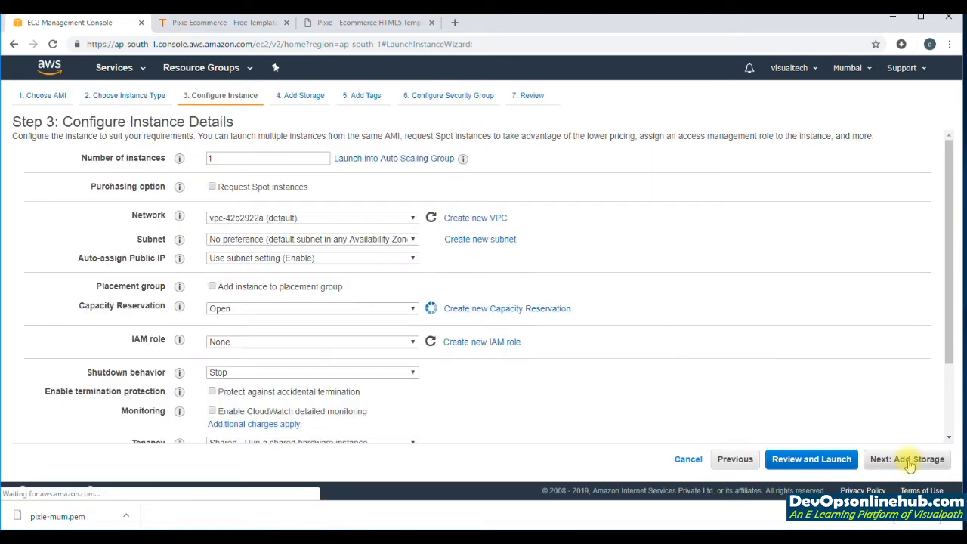
click(919, 461)
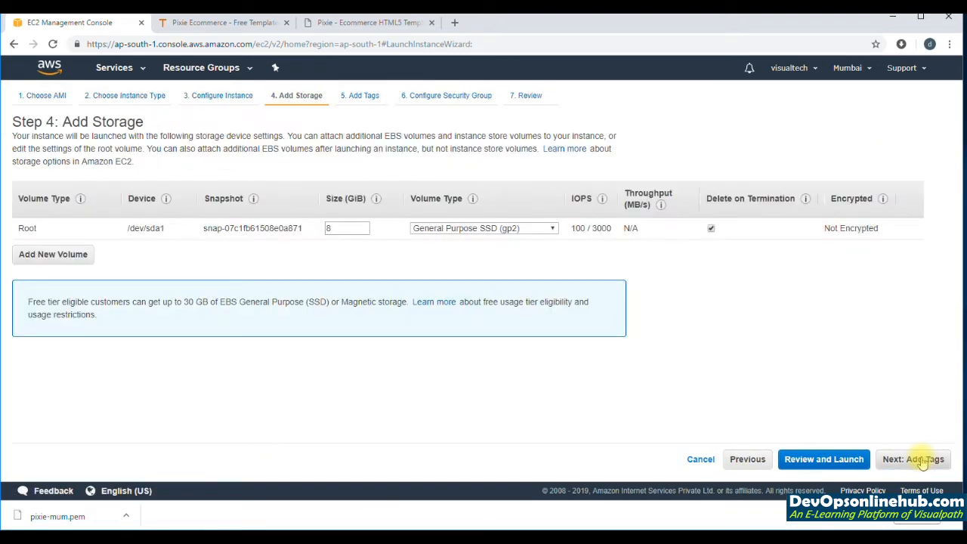
click(920, 460)
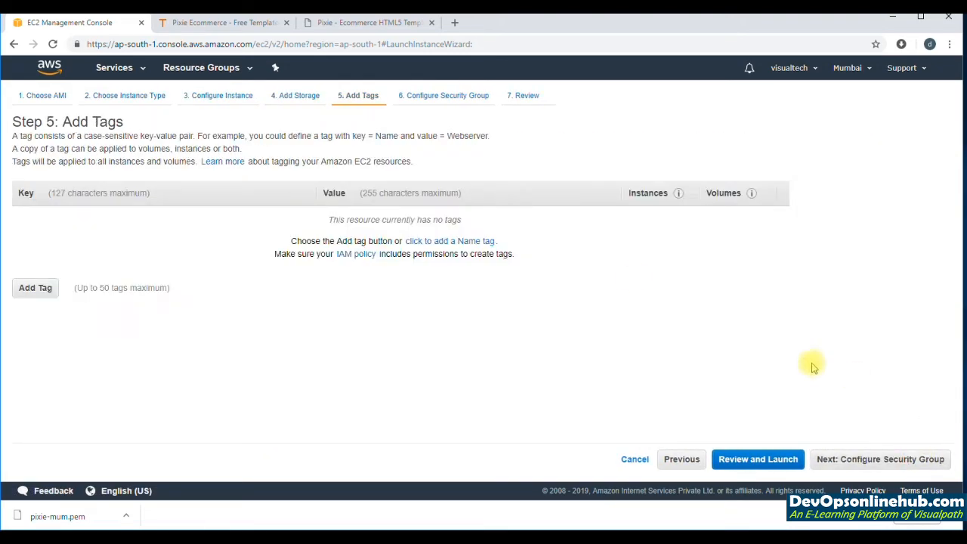
Add a tag with key Name and value Pixie-web02 to the new instance
click(35, 286)
text(Name)
key(Tab)
text(pi)
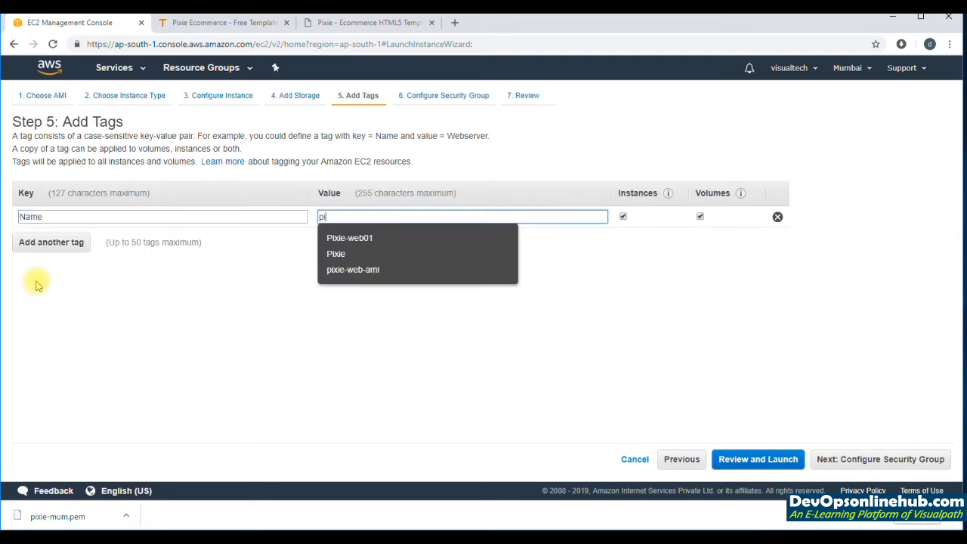
click(355, 238)
key(BackSpace)
text(2)
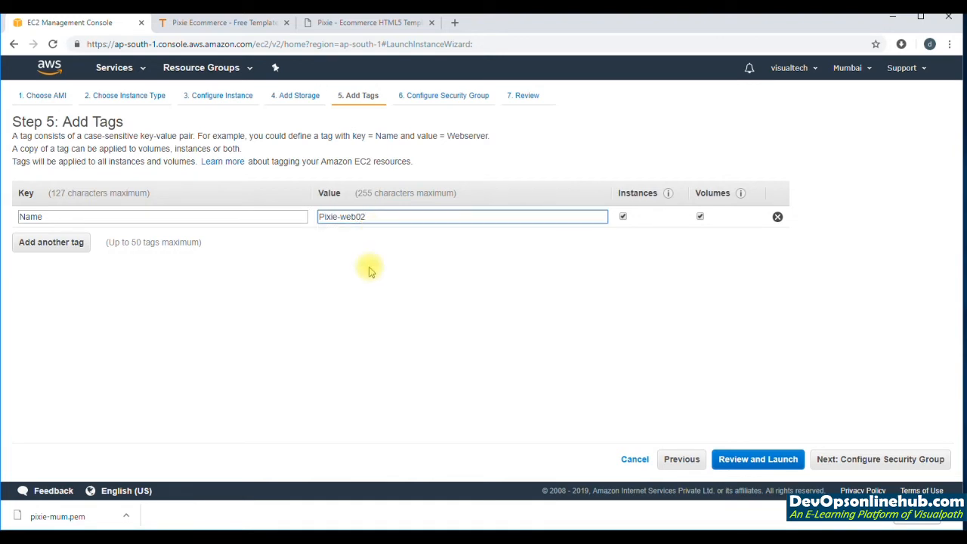
Add a second tag with key Project and value Pixie
click(71, 243)
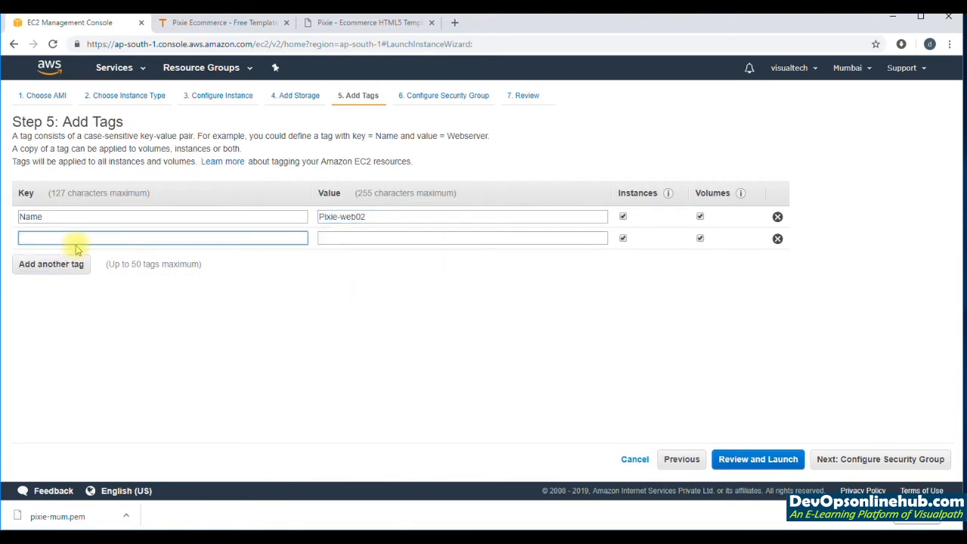
text(Project)
key(Tab)
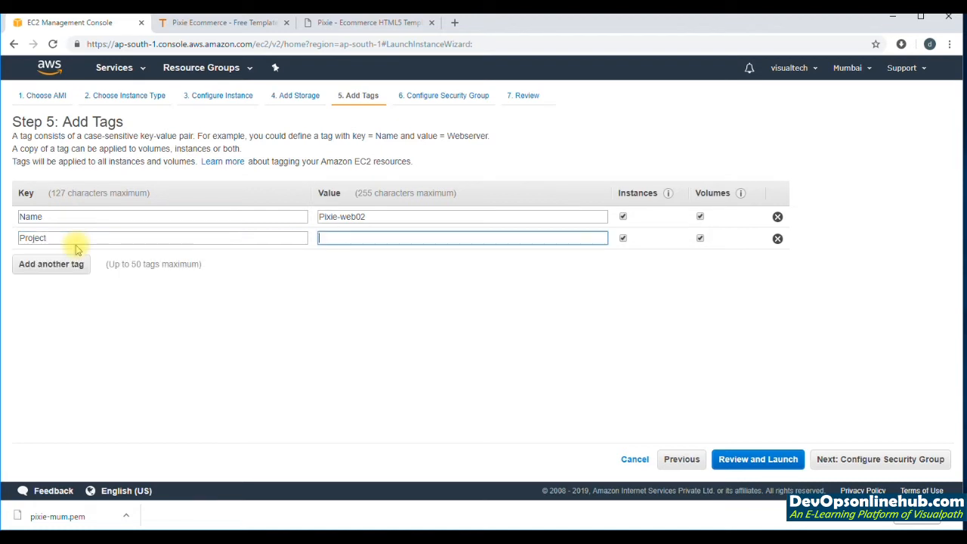
text(pi)
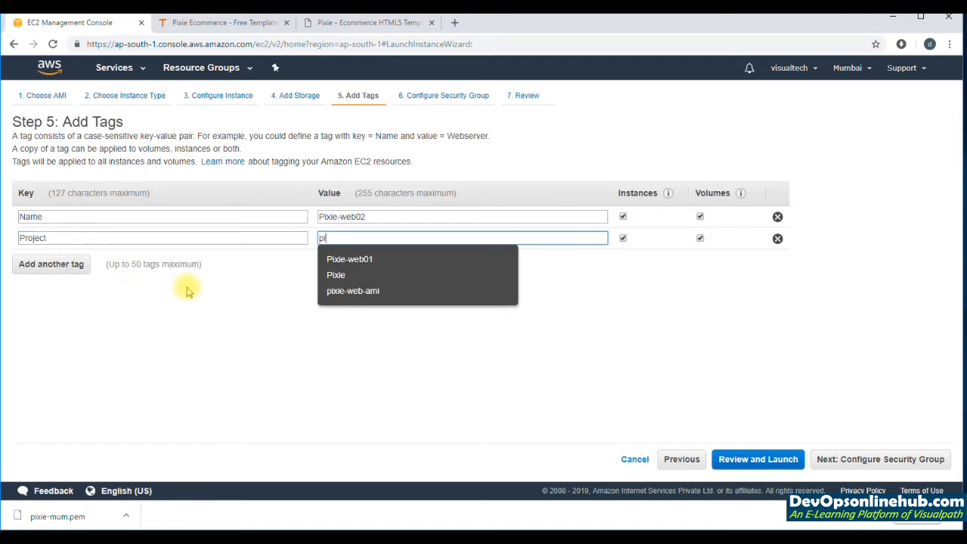
click(337, 275)
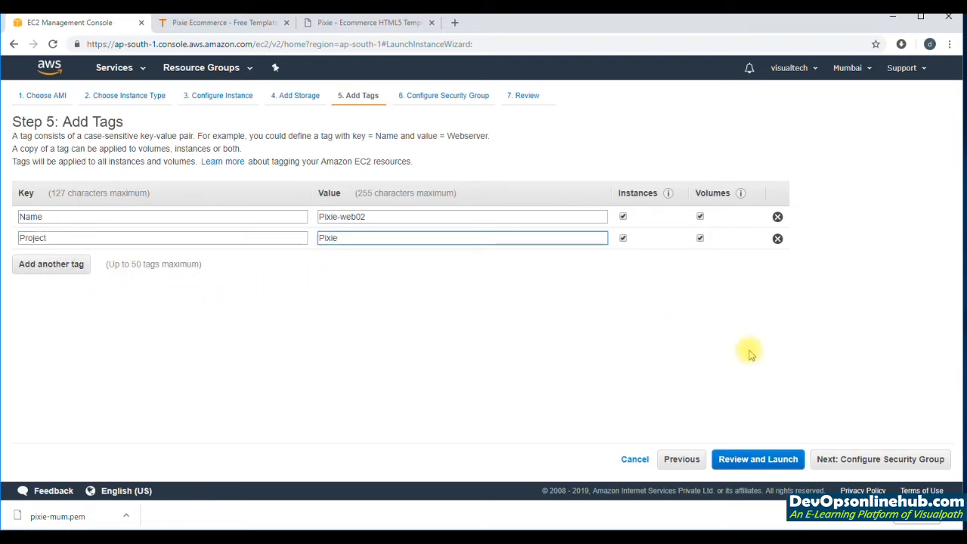
Assign the existing security group pixie-web-sg to the instance and advance the wizard to the launch review
click(871, 459)
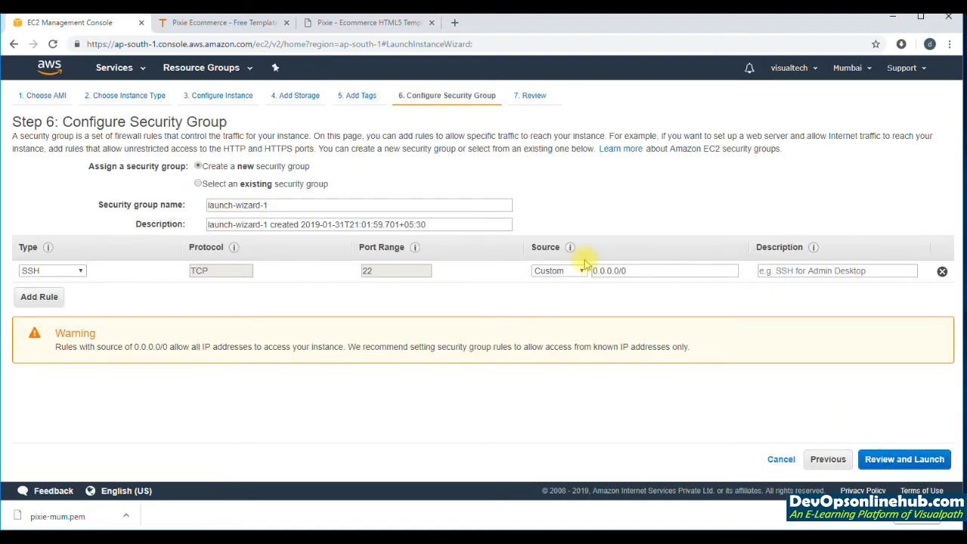
click(317, 183)
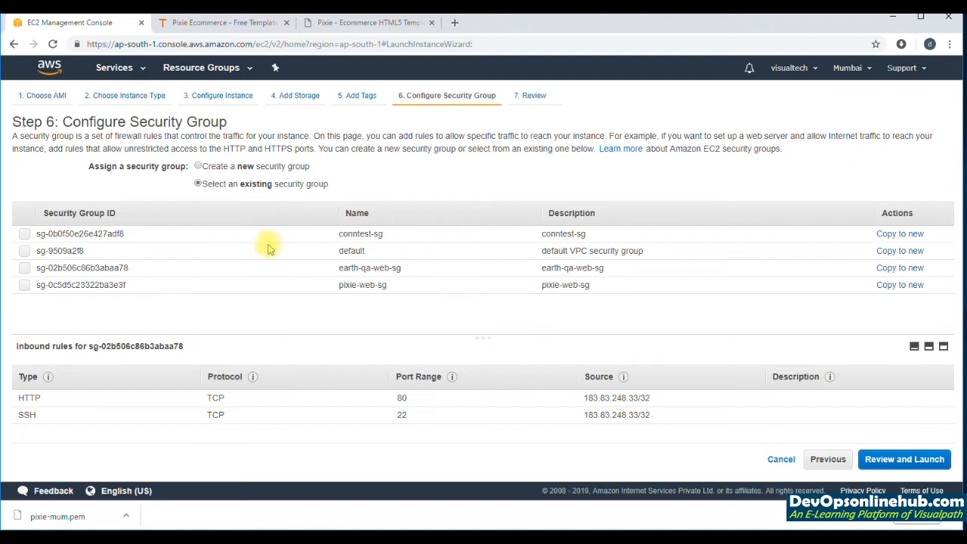
click(246, 284)
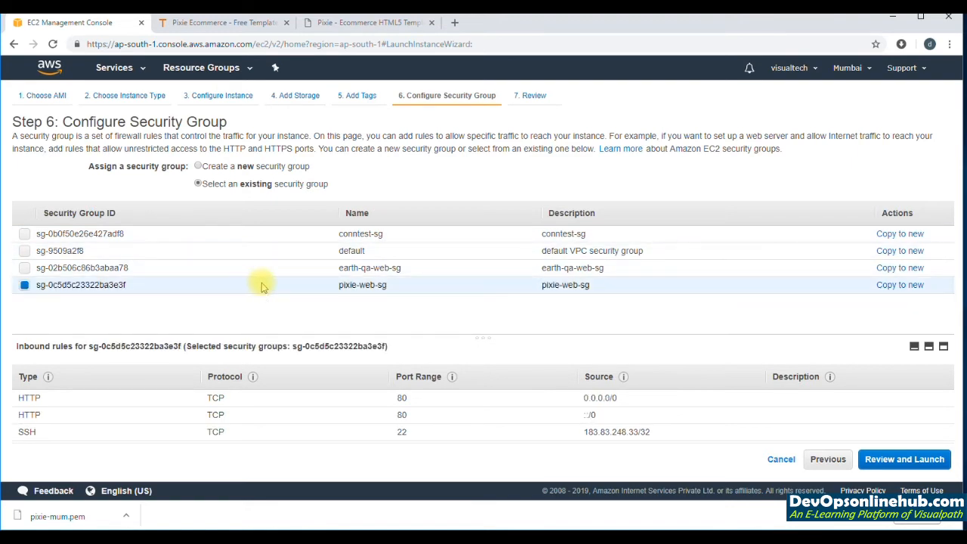
click(897, 461)
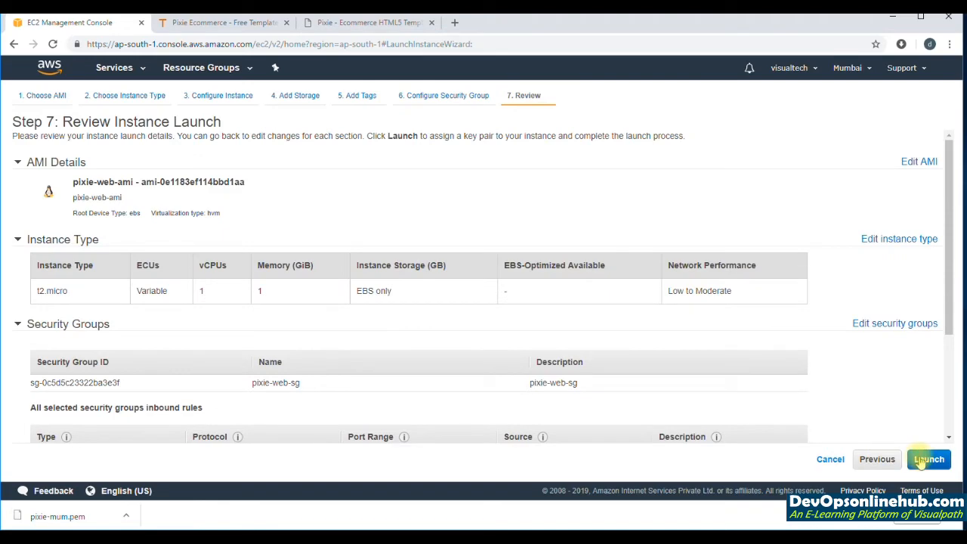
Launch the instance with the existing key pair pixie-mum, acknowledging access to its private key file
click(928, 459)
click(519, 320)
click(470, 360)
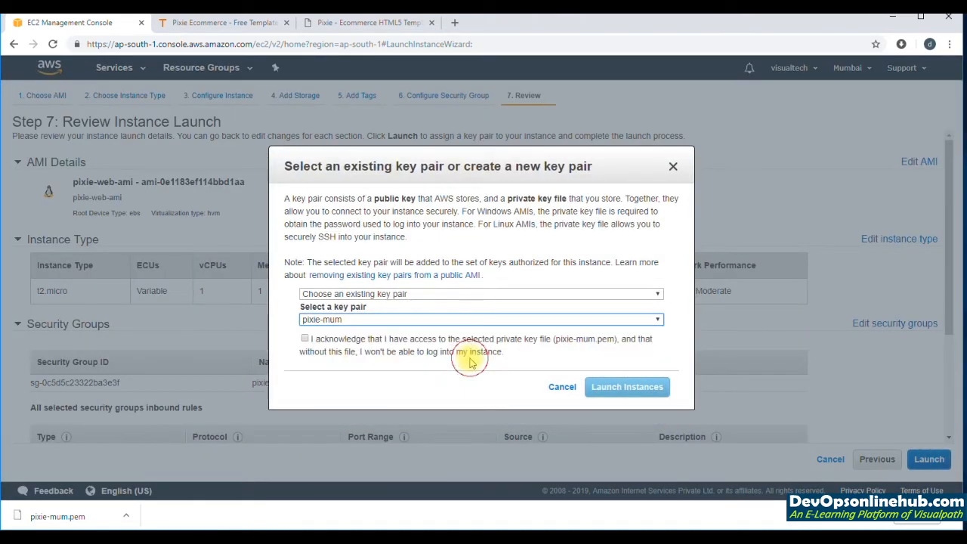
click(305, 340)
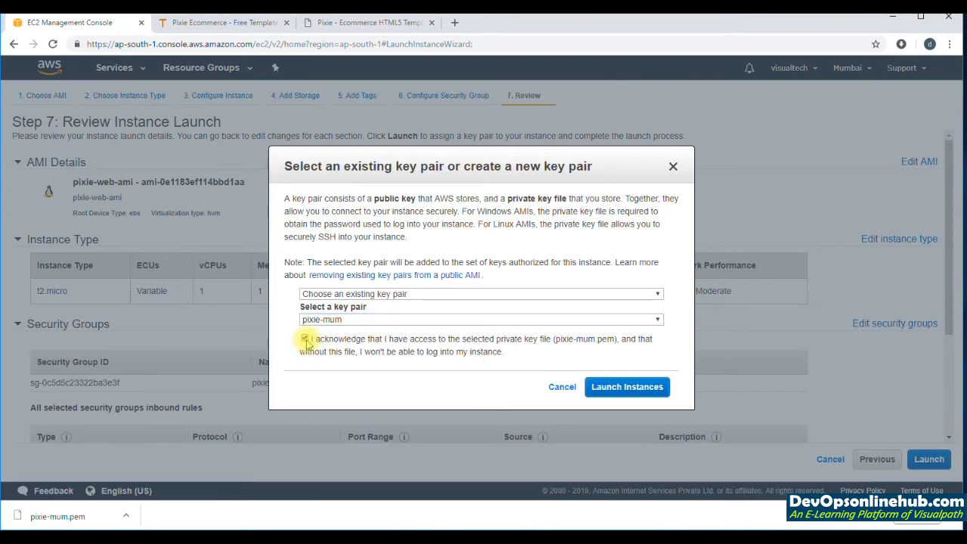
click(628, 389)
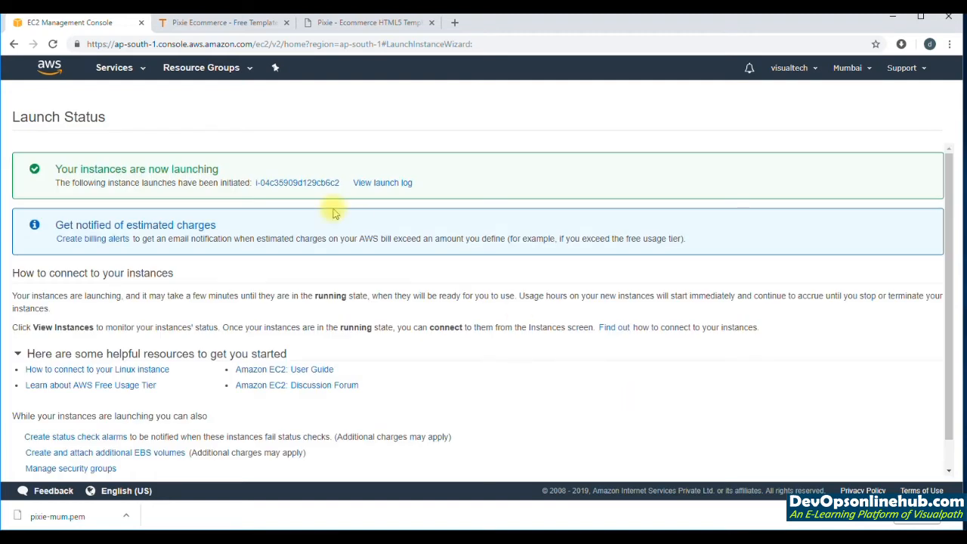
Open the launched instance, filter the Instances list by pixie instead of its ID, and refresh the instance status
click(293, 183)
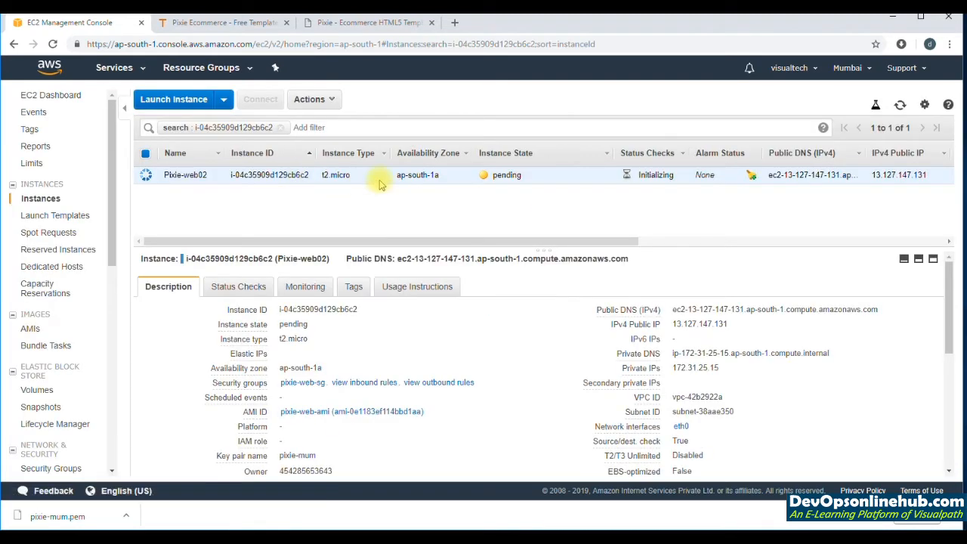
click(280, 128)
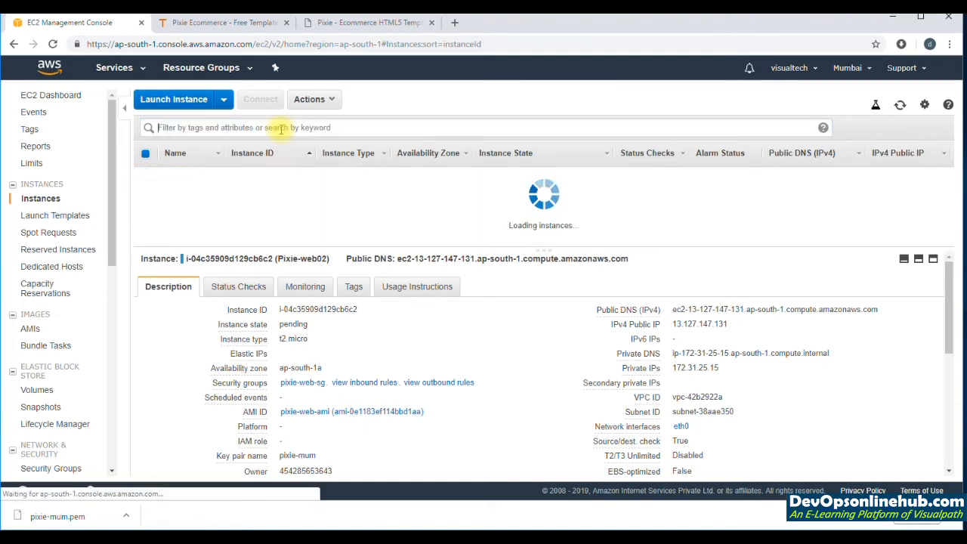
text(pixie)
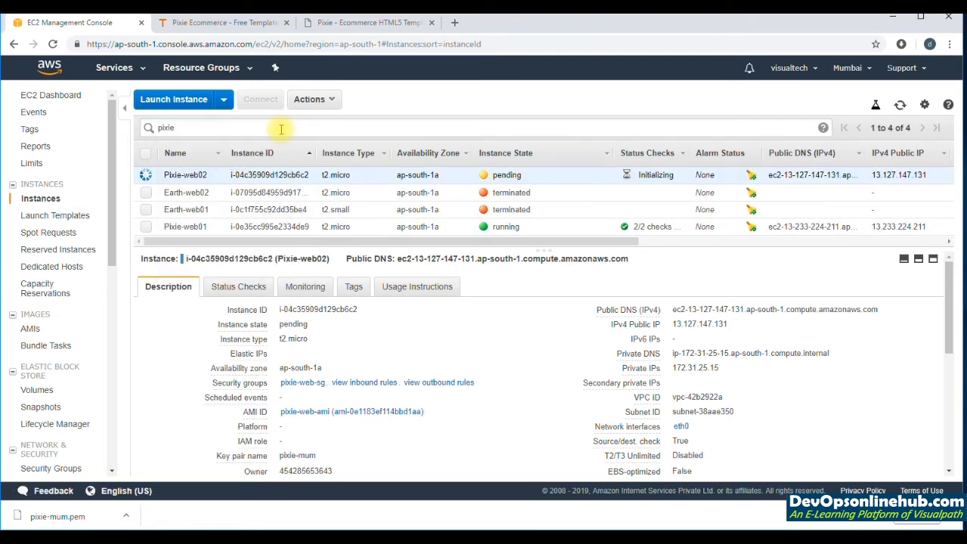
key(Return)
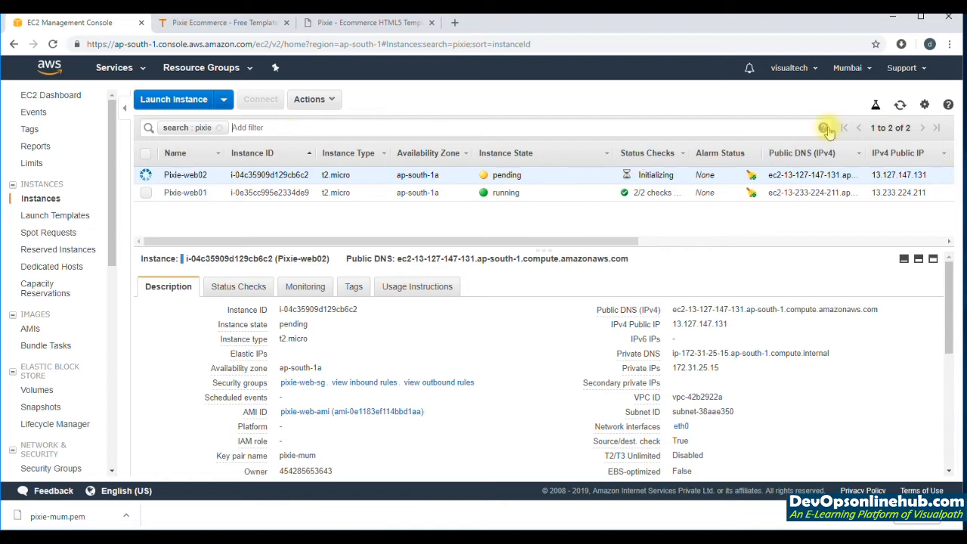
click(900, 106)
click(899, 106)
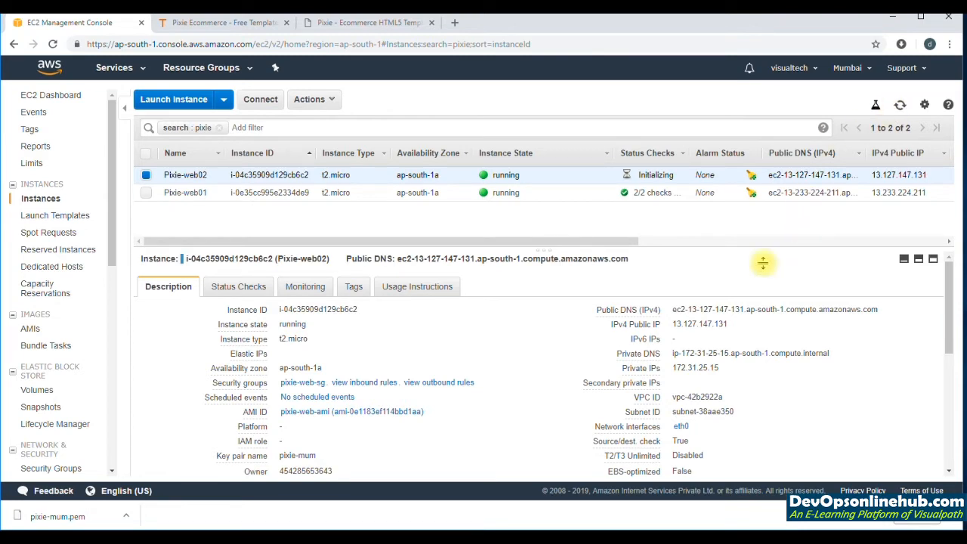
Copy the public IPv4 address of Pixie-web02 and open it in a new browser tab
click(735, 325)
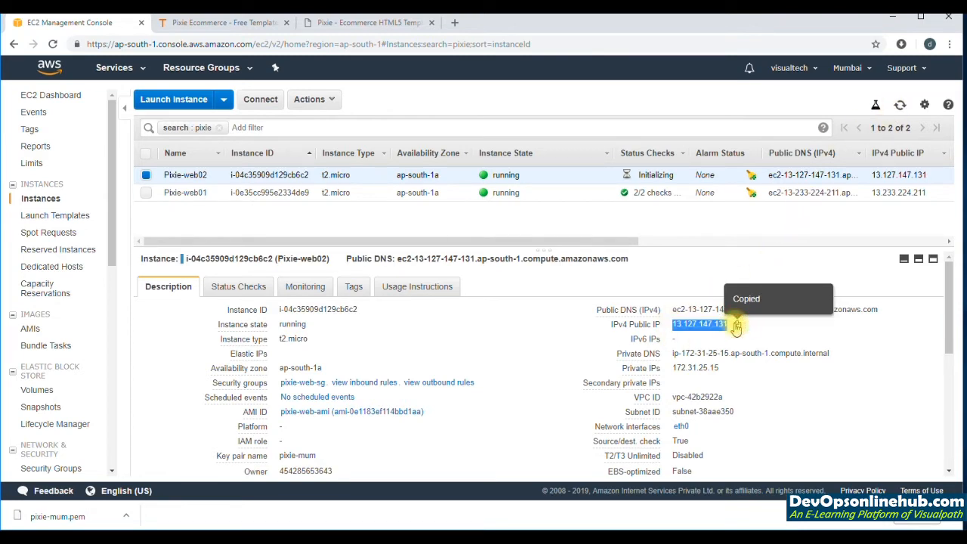
key(ctrl+t)
key(ctrl+v)
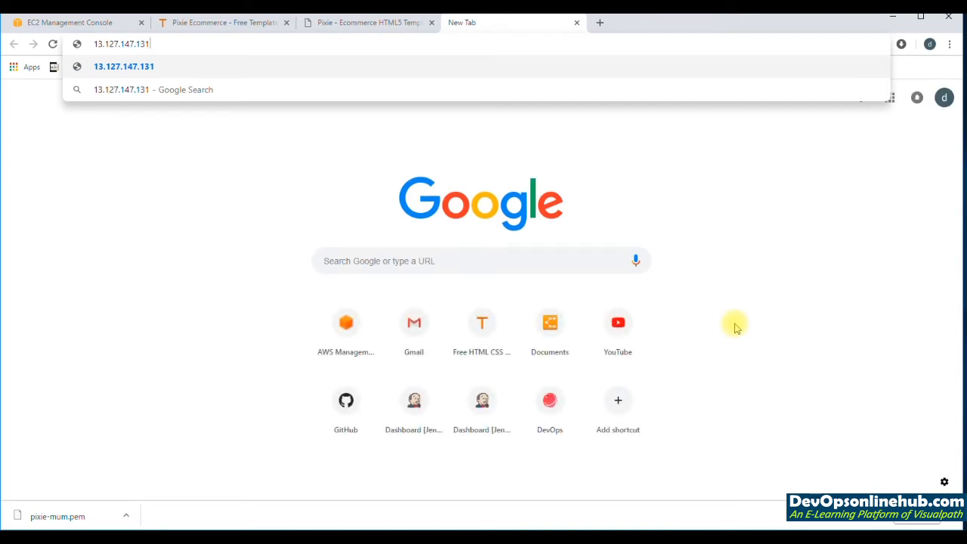
key(Return)
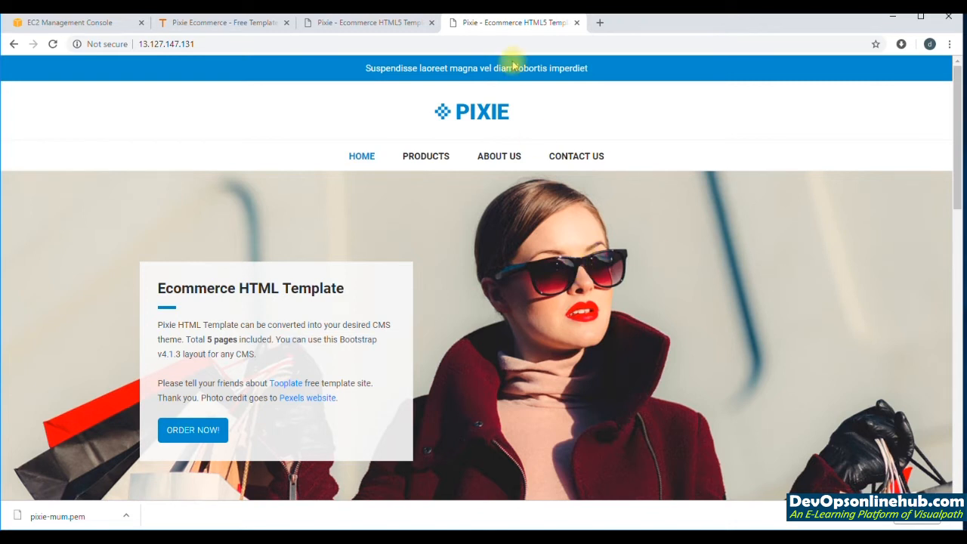
Compare the Pixie website served by Pixie-web01 with the one served by Pixie-web02
click(391, 26)
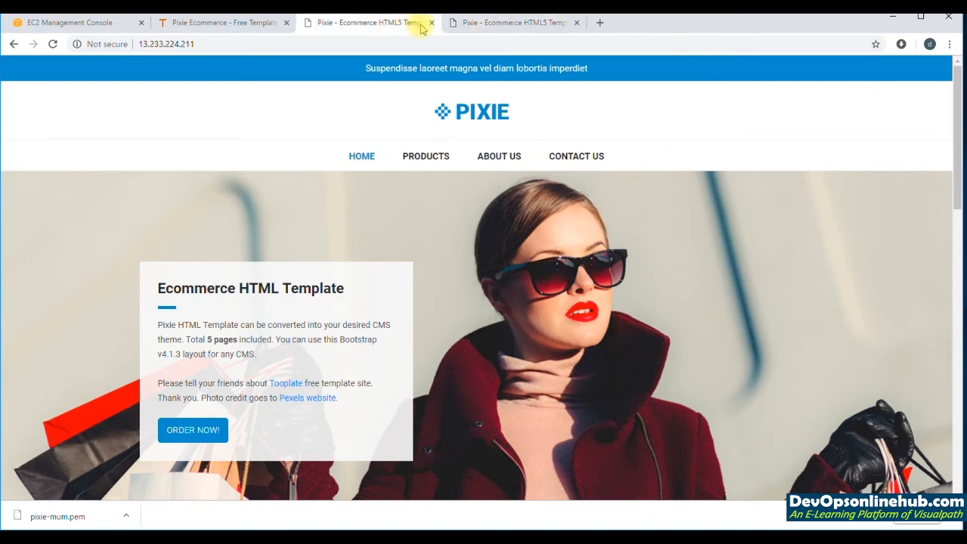
click(464, 27)
click(378, 25)
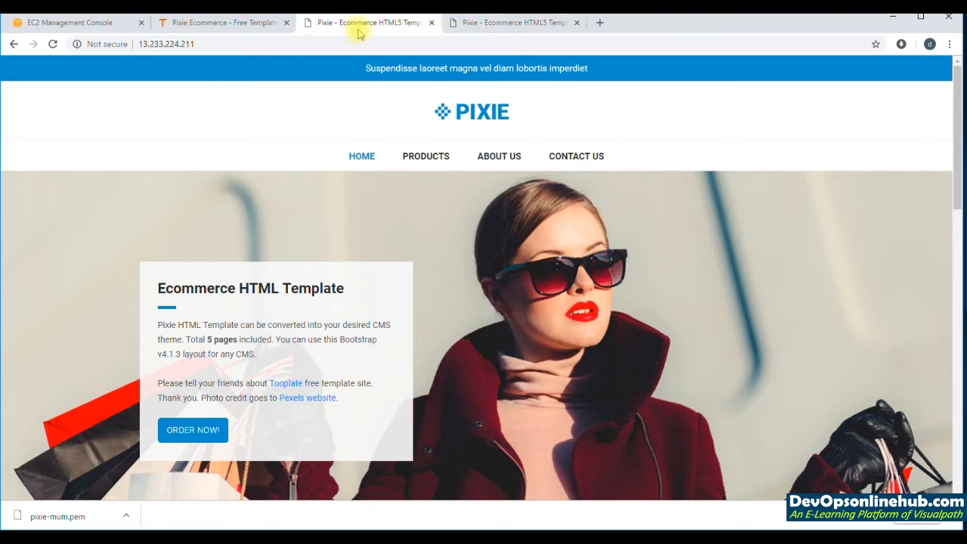
Return to the EC2 console and start creating a new launch template
click(119, 28)
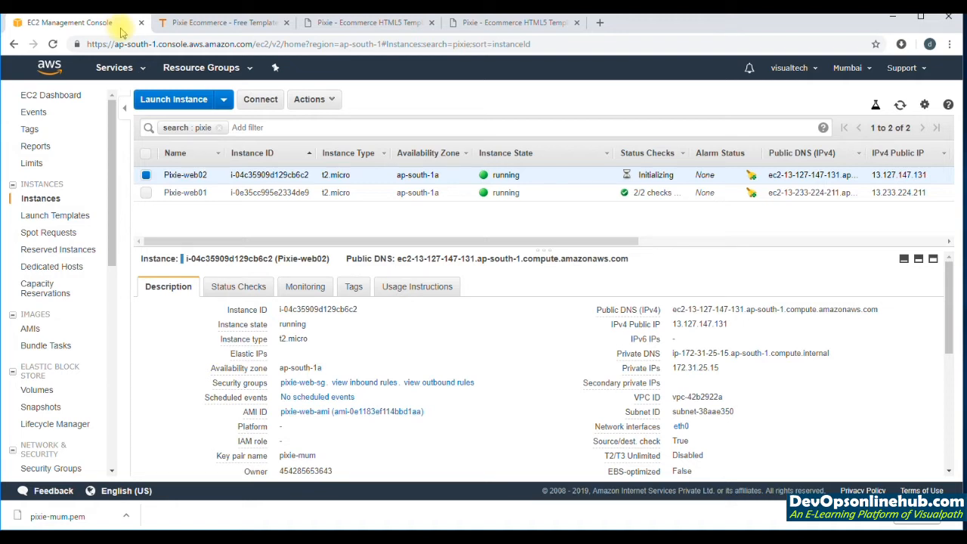
click(83, 217)
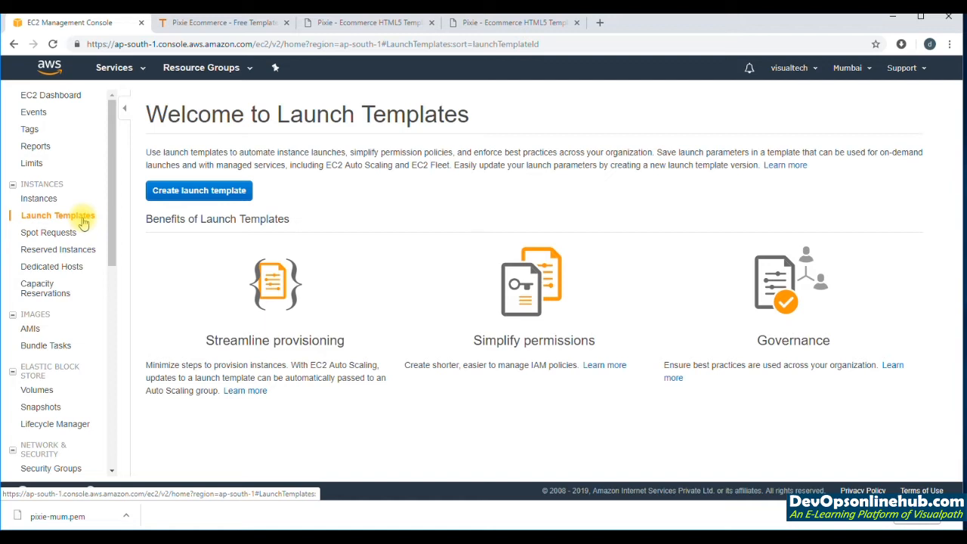
click(201, 192)
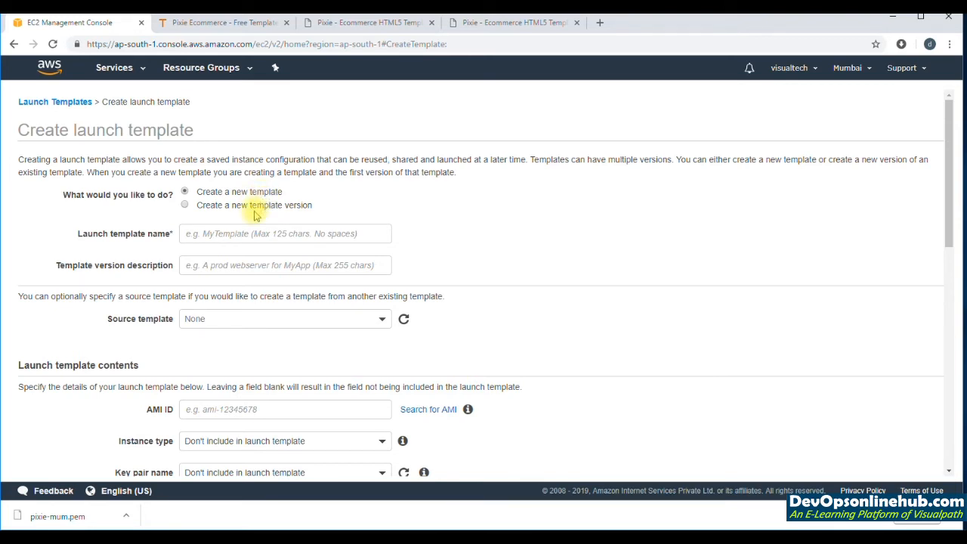
Name the launch template pixies-webserver with the version description Pixie webserver, leaving its source template as None
click(235, 234)
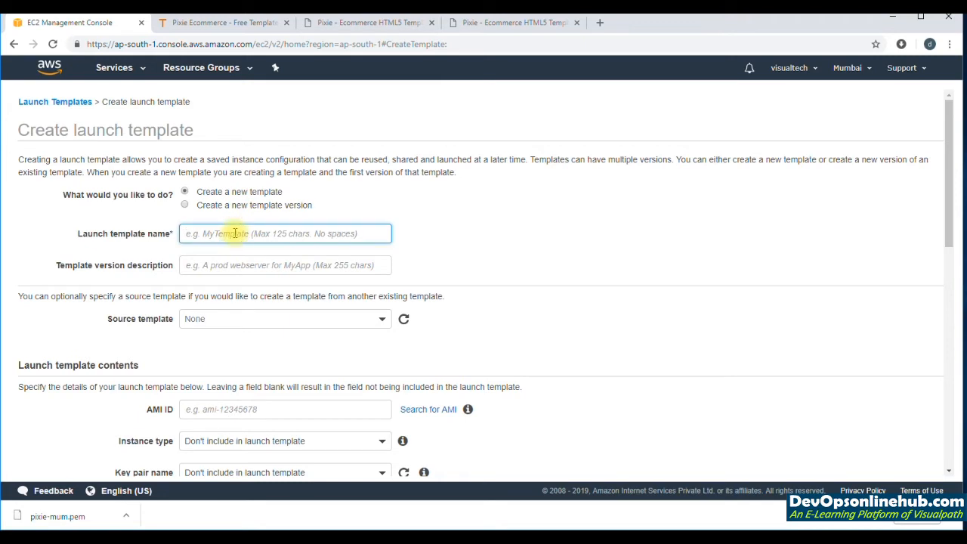
text(pixies)
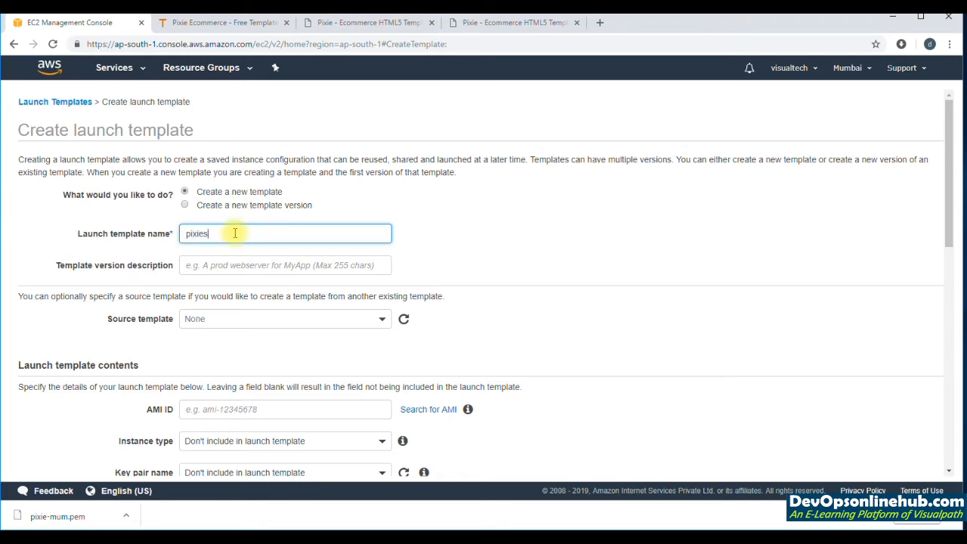
text(-webserver)
click(224, 266)
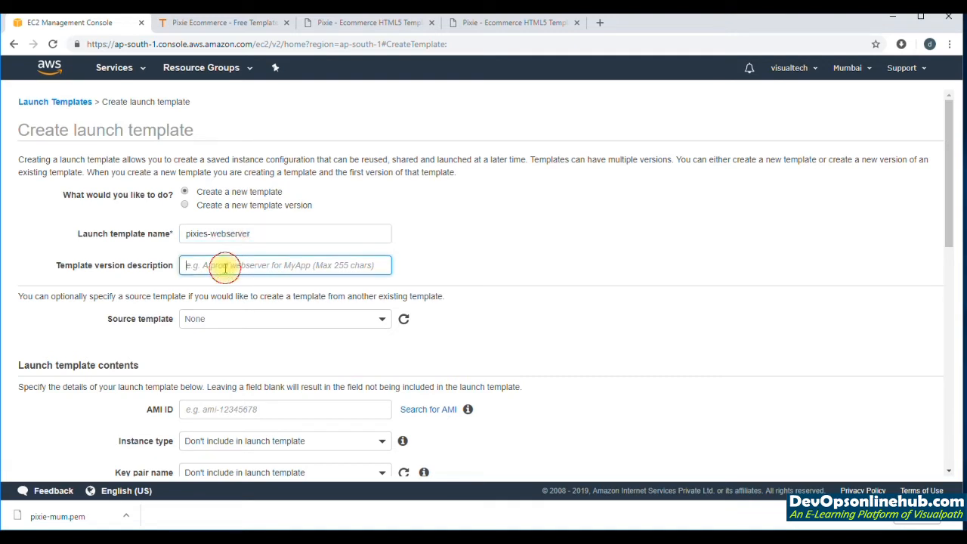
text(Pixie)
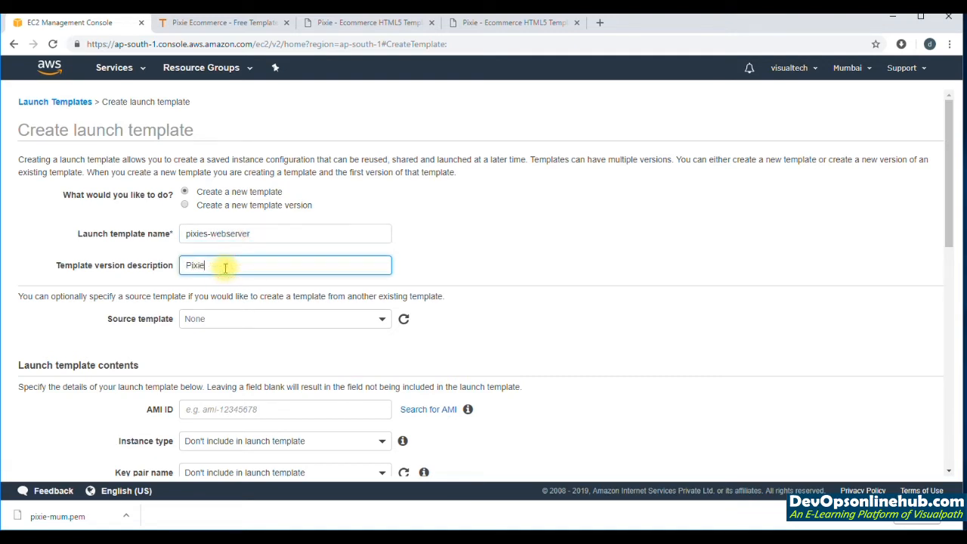
text( webserver)
click(216, 320)
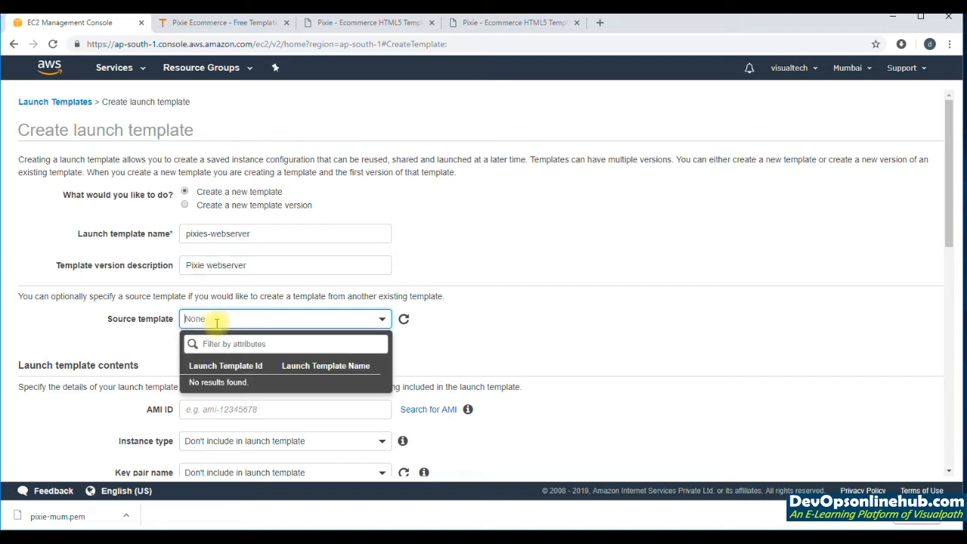
click(92, 340)
Select the AMI pixie-web-ami from the My AMIs catalog as the launch template's image
scroll(103, 356, down, 3)
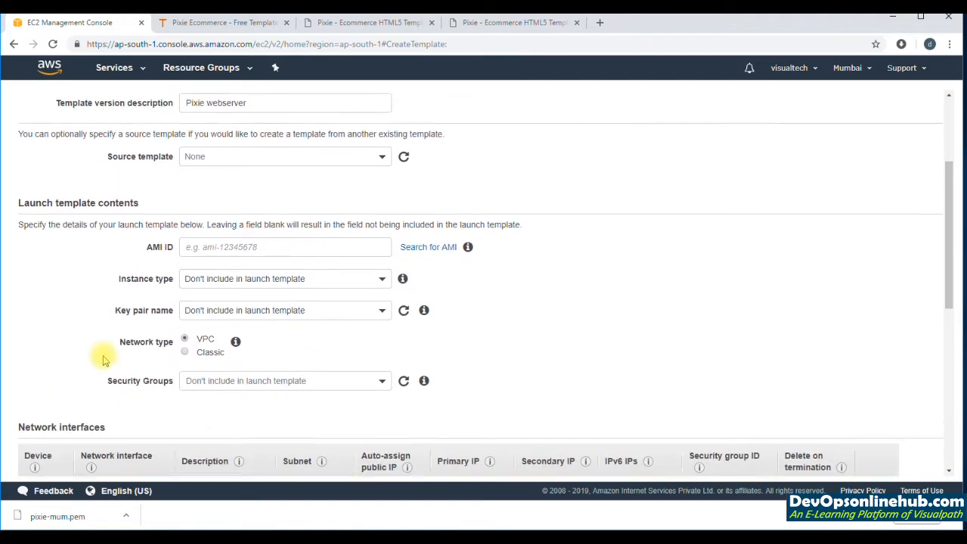
click(316, 228)
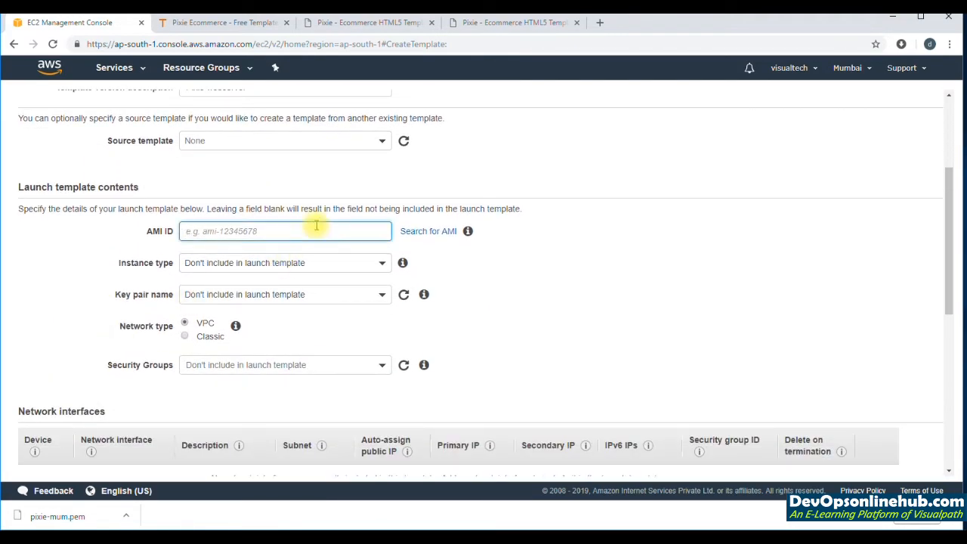
click(438, 233)
click(429, 259)
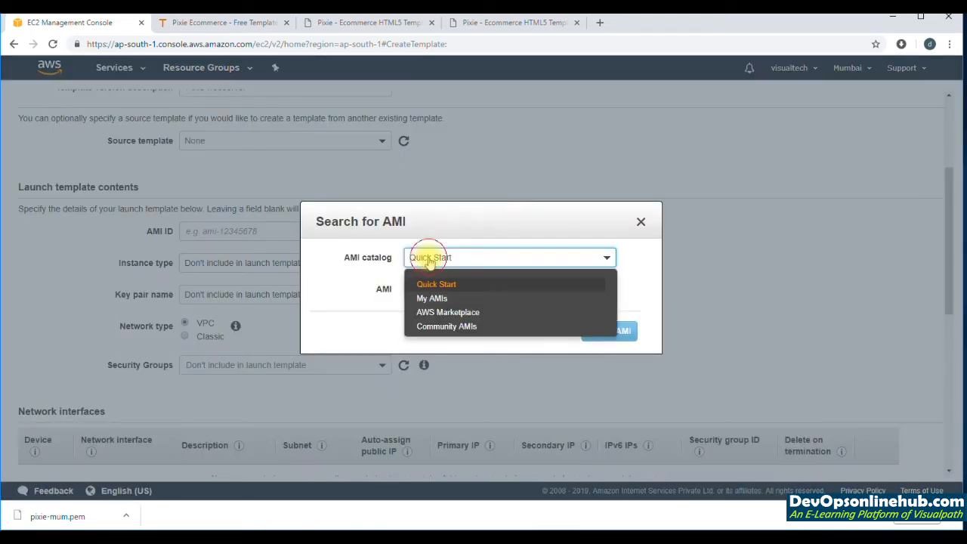
click(427, 300)
click(433, 293)
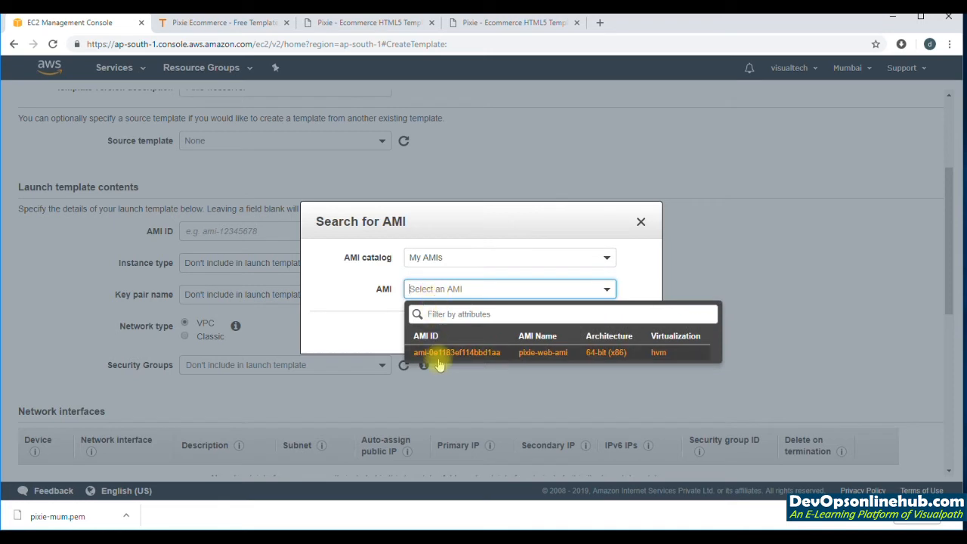
click(443, 355)
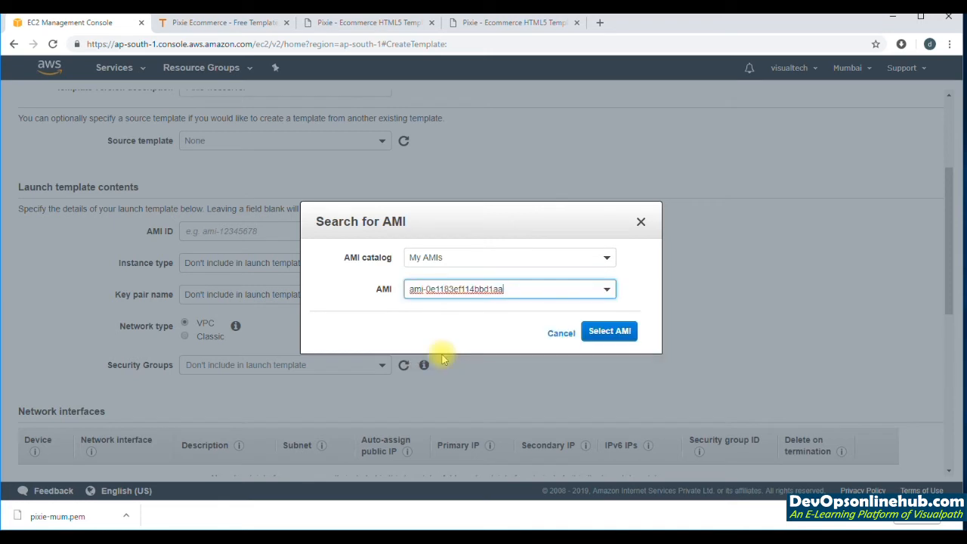
click(595, 333)
Set the template's instance type to t2.micro and its key pair to pixie-mum
click(367, 269)
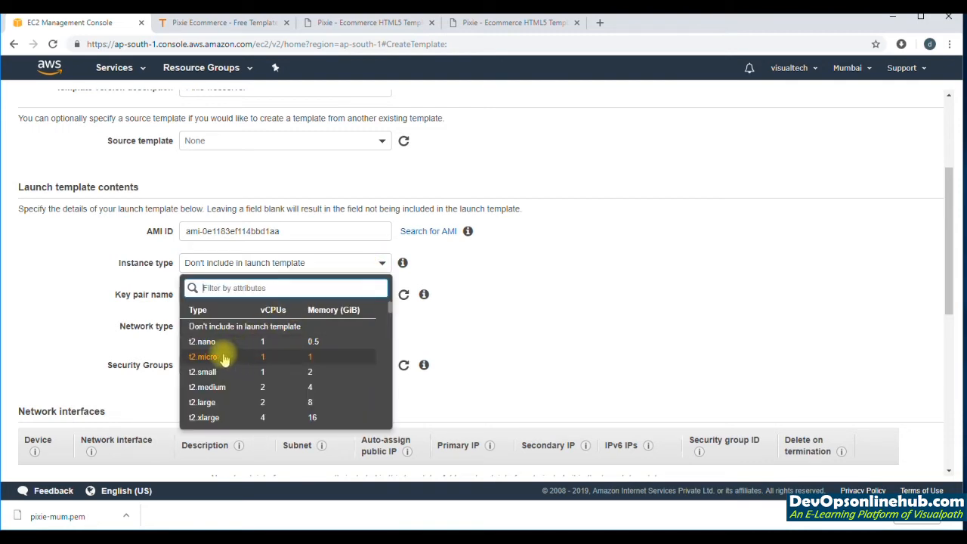
click(222, 358)
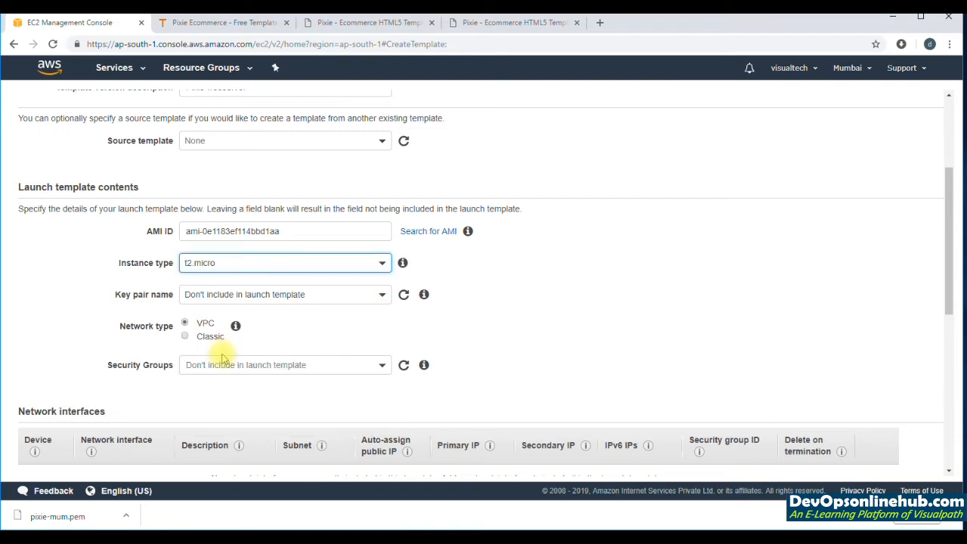
click(332, 303)
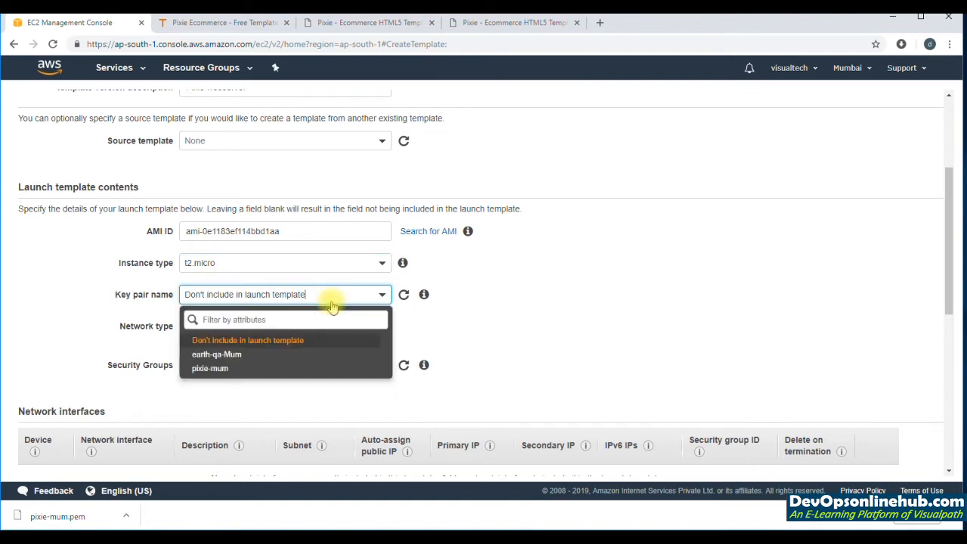
click(236, 368)
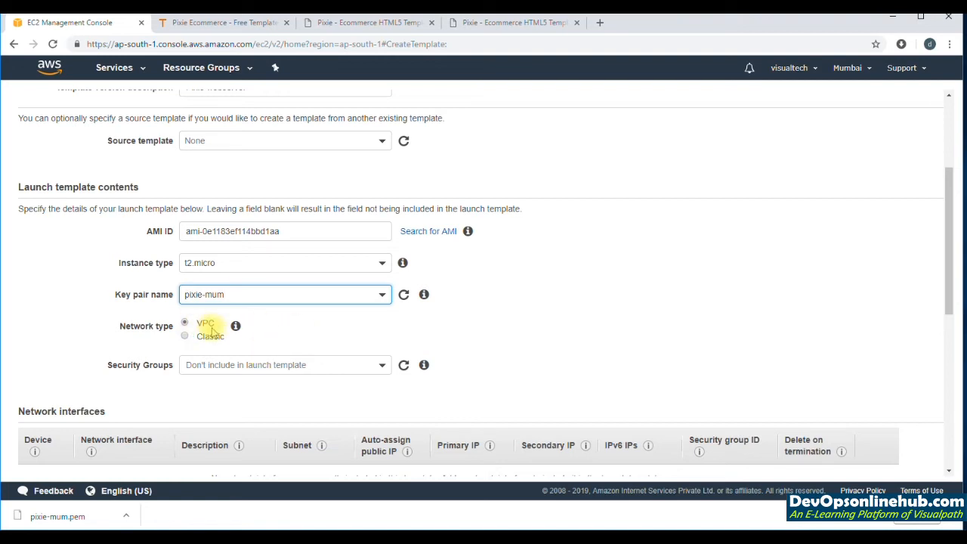
Assign the security group pixie-web-sg to the launch template
scroll(572, 323, down, 1)
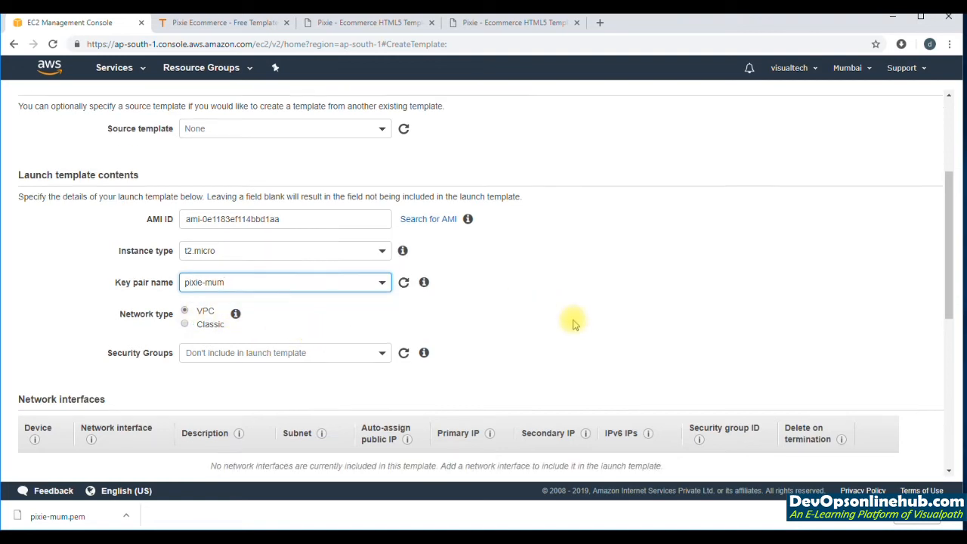
scroll(573, 324, down, 3)
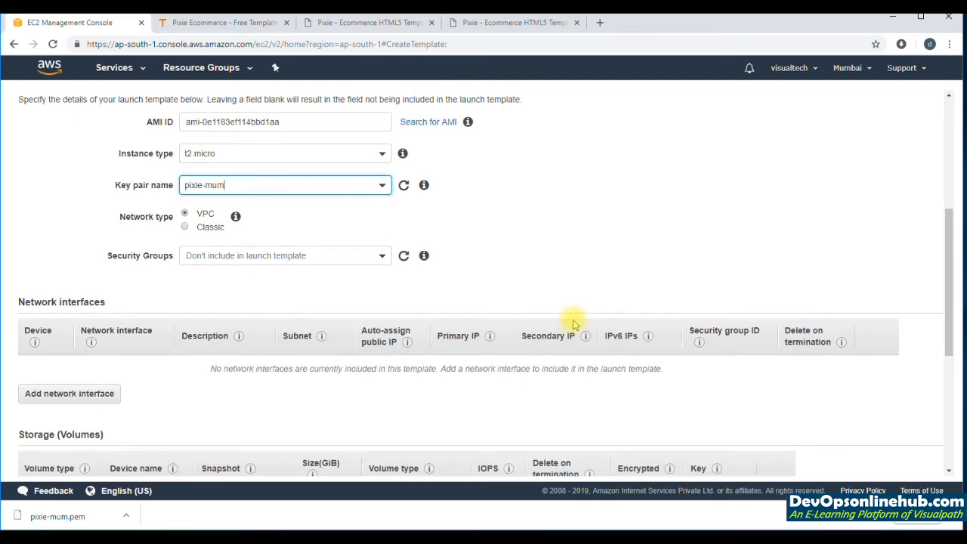
click(346, 253)
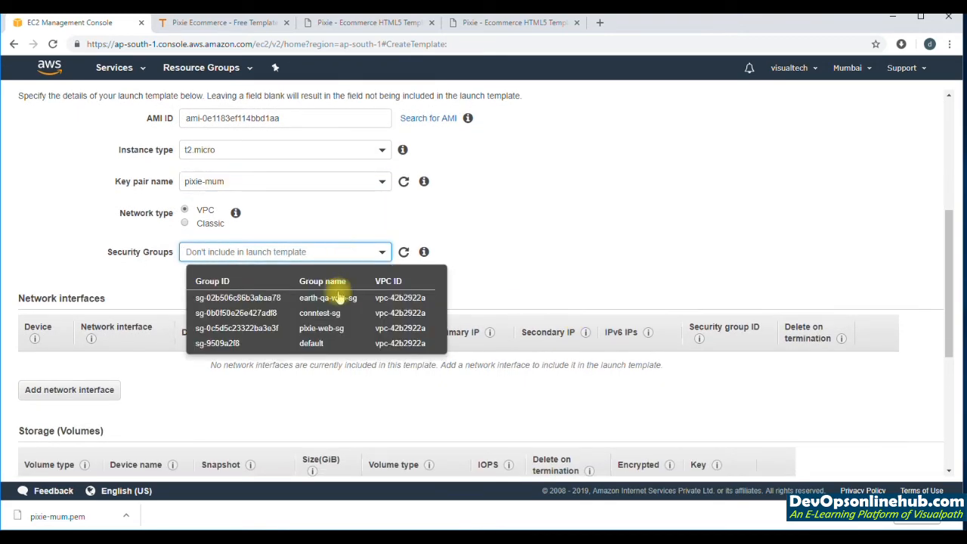
click(335, 333)
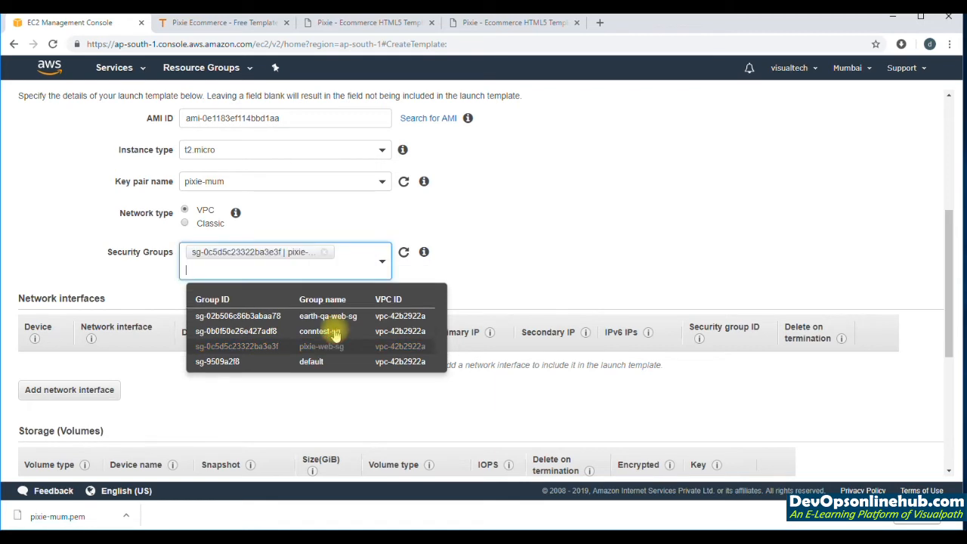
click(531, 265)
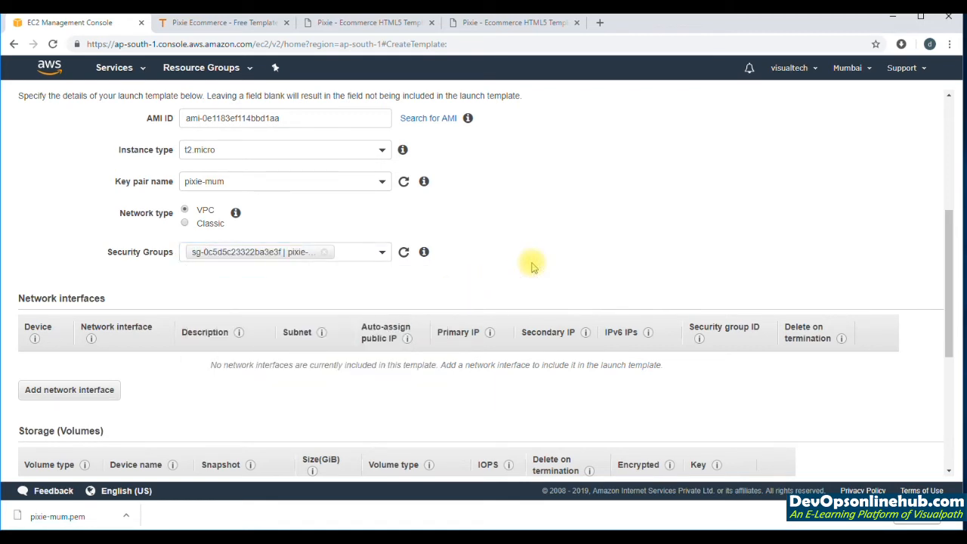
Add a tag to the launch template with the key Name and the value Pixie-web00
scroll(531, 264, down, 5)
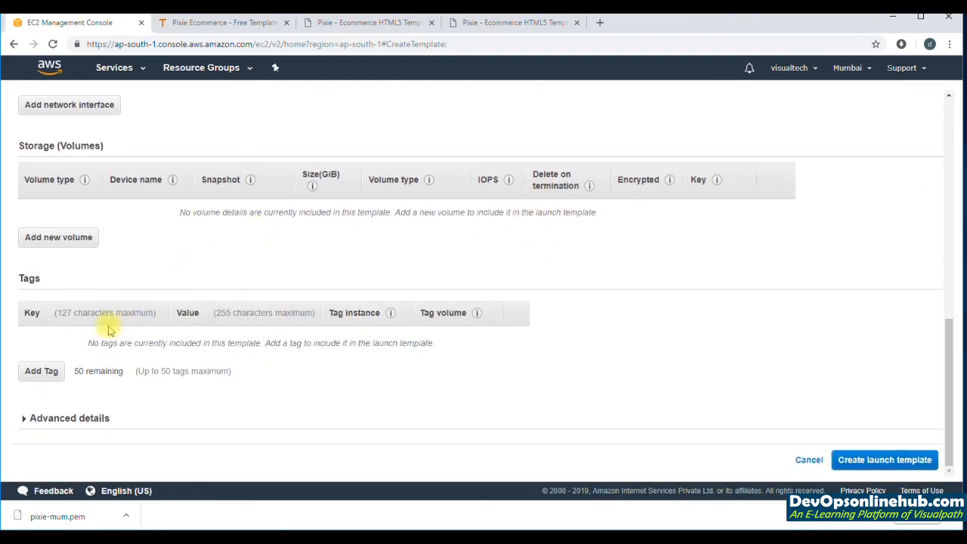
click(56, 374)
click(78, 345)
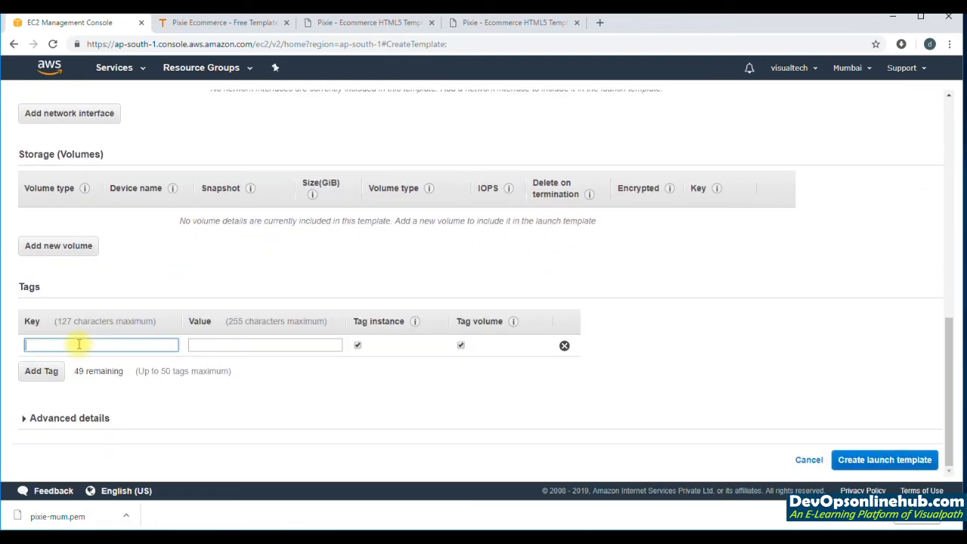
text(Name)
key(Tab)
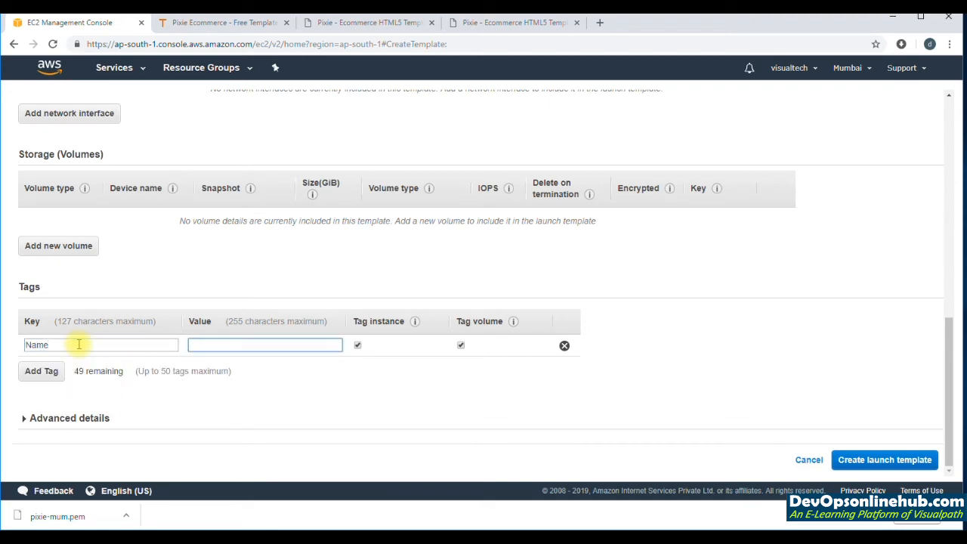
text(pixi)
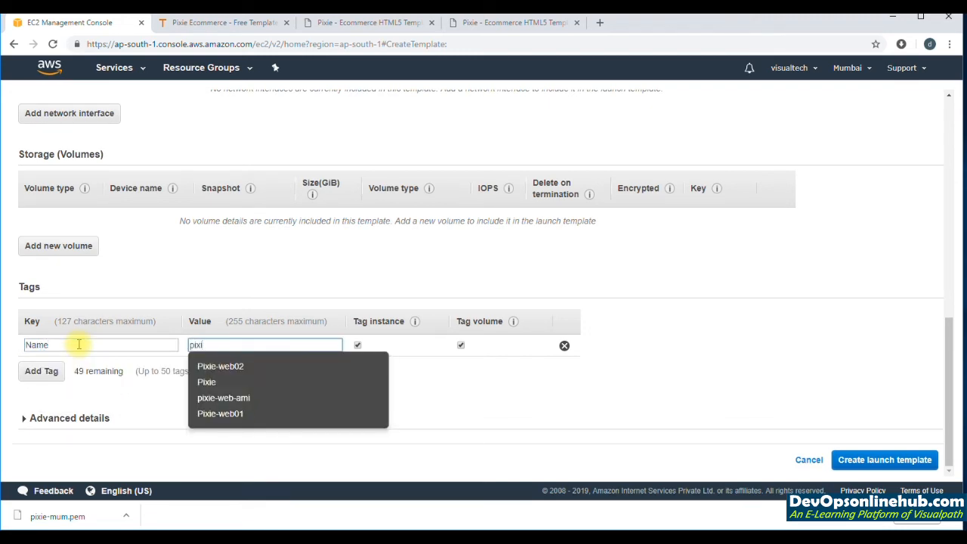
click(241, 368)
key(BackSpace)
text(00)
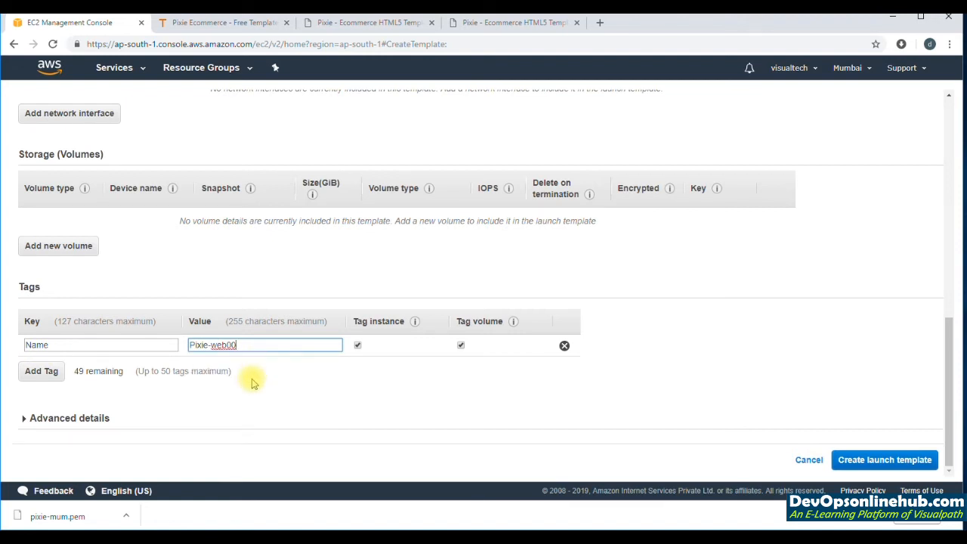
click(253, 382)
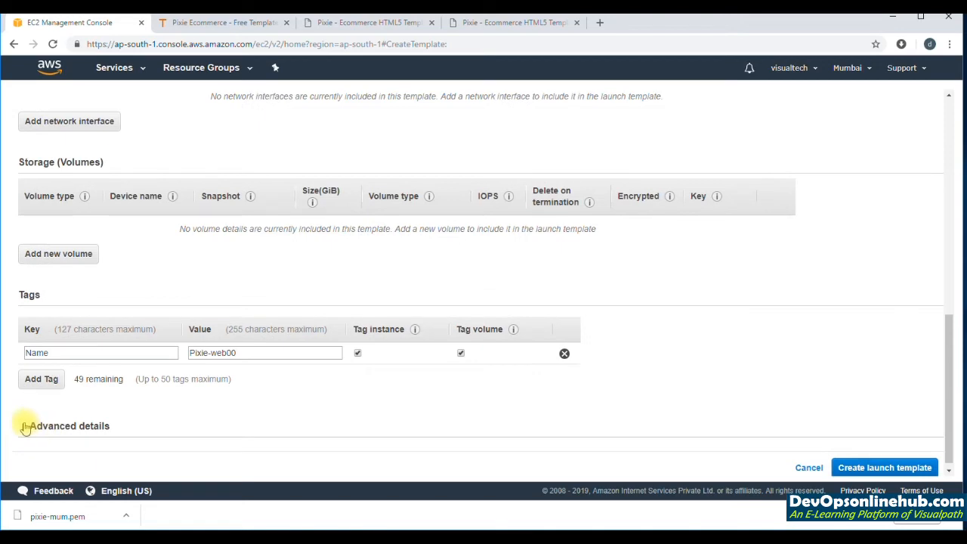
Expand the template's advanced details and review the options down to the user data
click(25, 428)
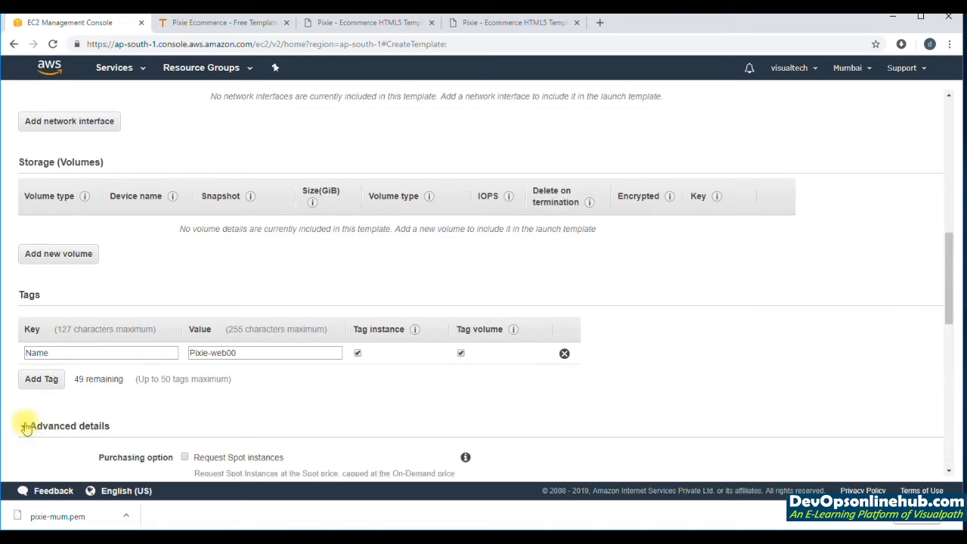
scroll(112, 416, down, 3)
scroll(112, 415, down, 2)
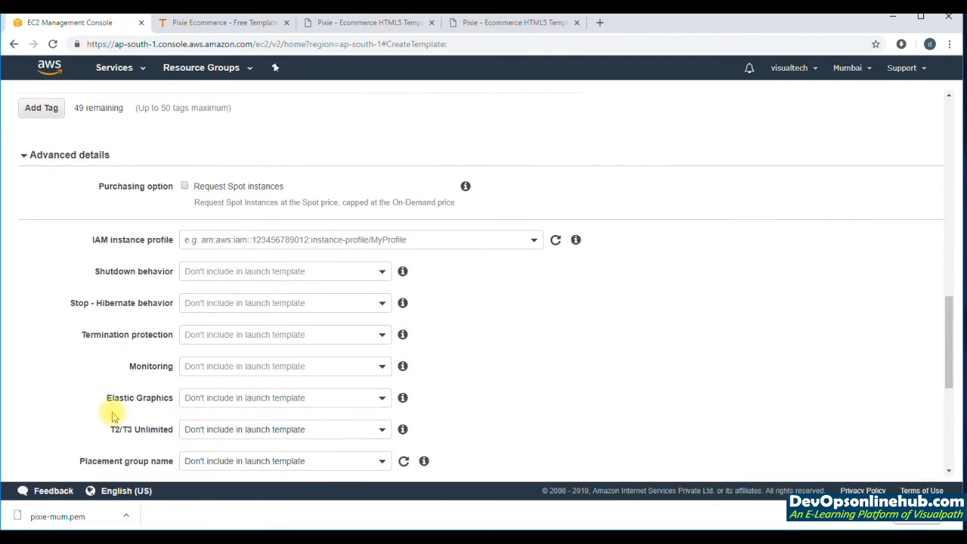
scroll(140, 391, down, 1)
scroll(151, 393, down, 4)
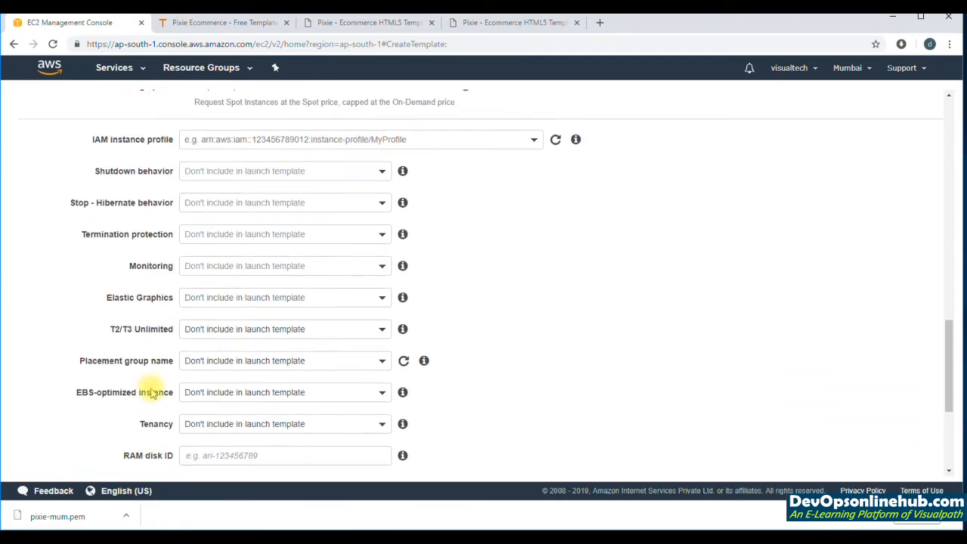
scroll(149, 393, down, 1)
click(260, 354)
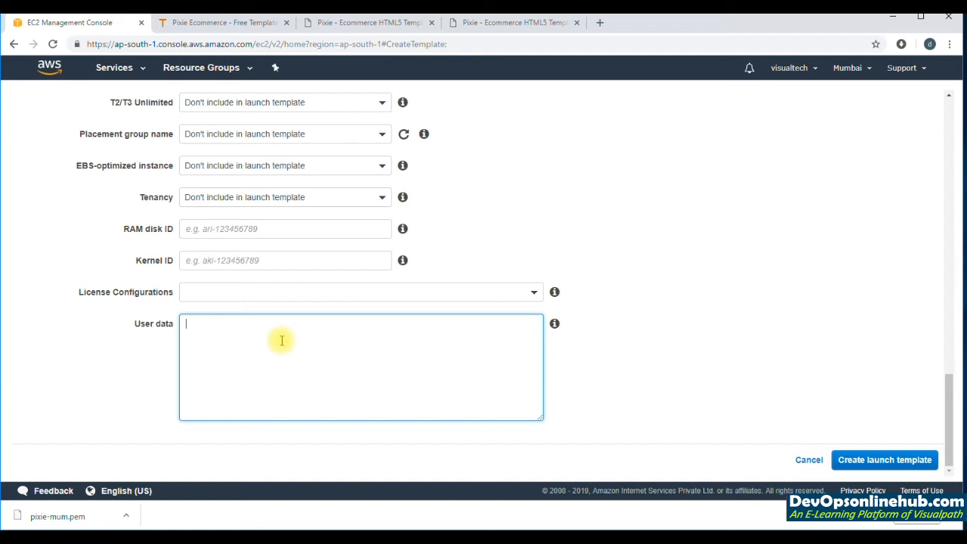
text(service httpd start)
key(BackSpace)
key(BackSpace)
key(BackSpace)
key(BackSpace)
key(BackSpace)
key(BackSpace)
key(BackSpace)
key(BackSpace)
key(BackSpace)
key(BackSpace)
key(BackSpace)
key(BackSpace)
key(BackSpace)
key(BackSpace)
key(BackSpace)
key(BackSpace)
key(BackSpace)
key(BackSpace)
Add a second tag to the launch template with the key Project and the value Pixie
scroll(280, 312, up, 3)
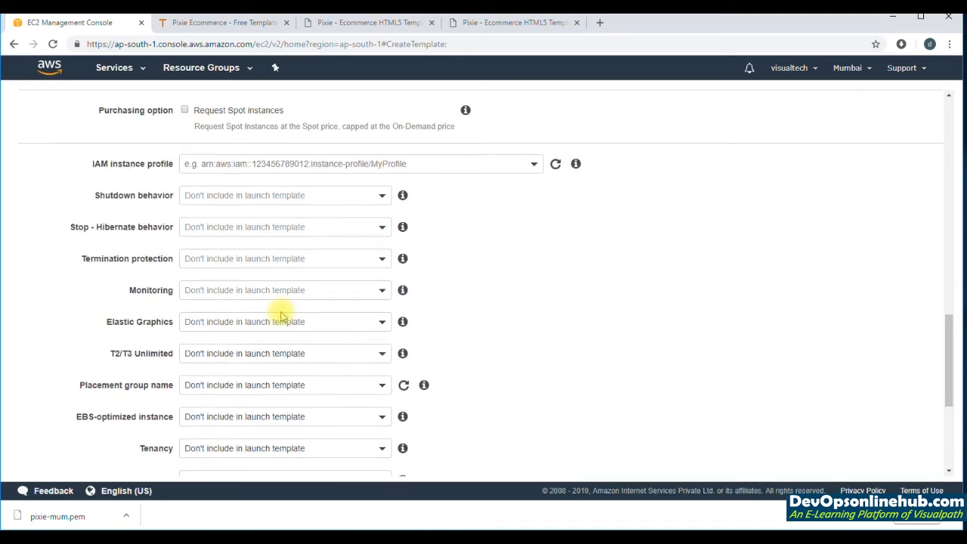
scroll(280, 313, up, 3)
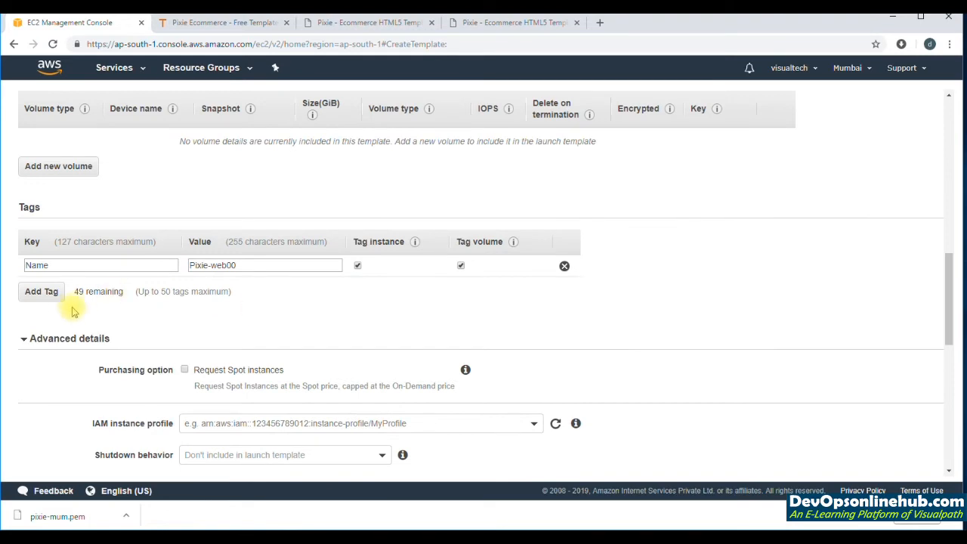
click(47, 294)
click(64, 288)
text(Pro)
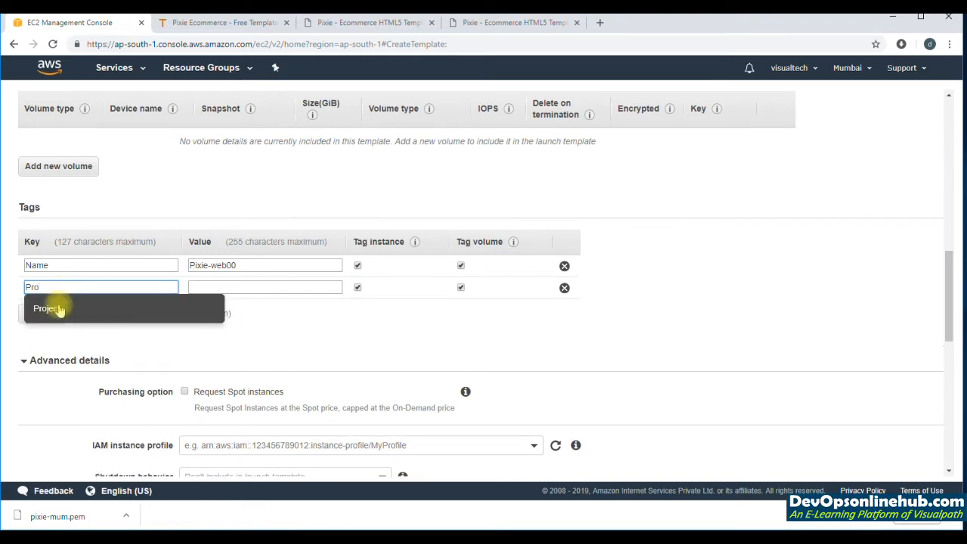
click(60, 307)
click(220, 285)
text(Pi)
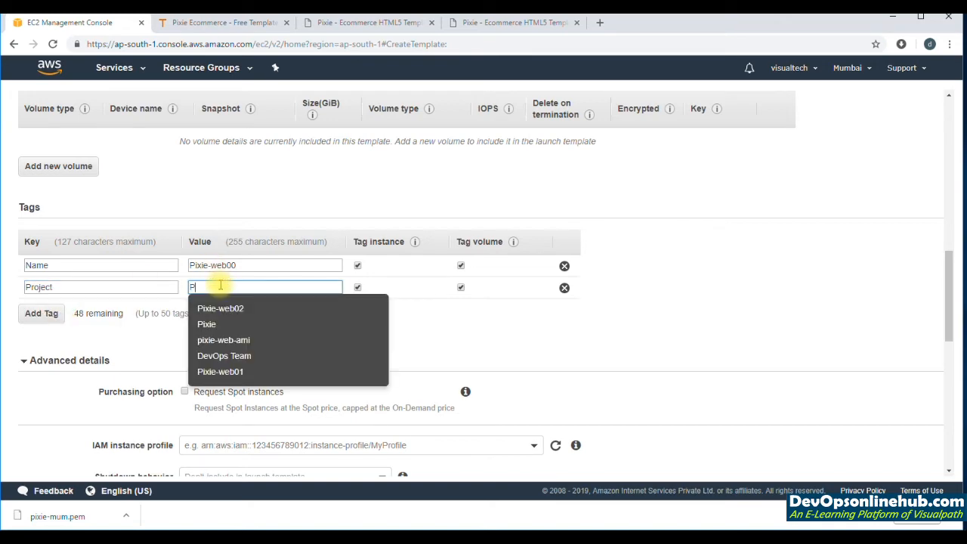
click(211, 322)
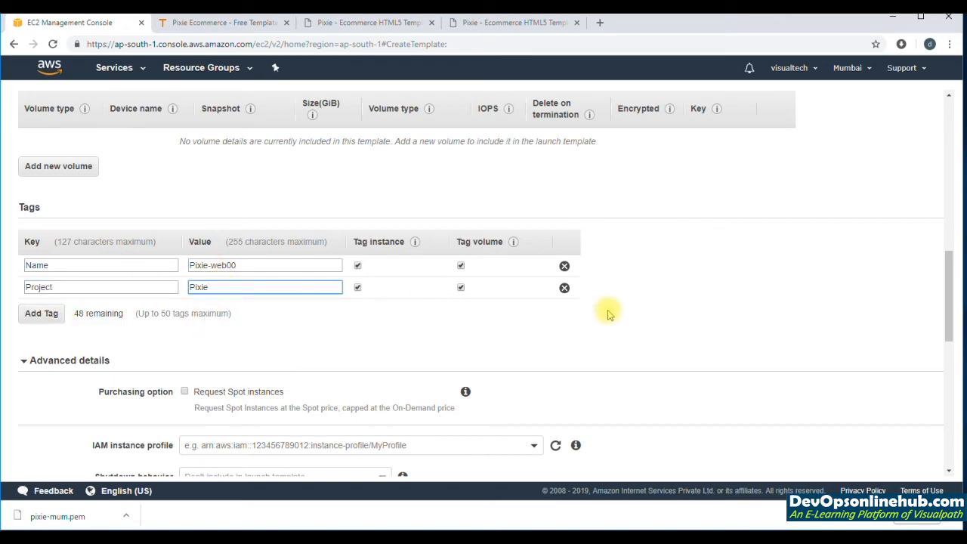
Create the launch template and close the confirmation page
scroll(609, 312, down, 9)
click(885, 458)
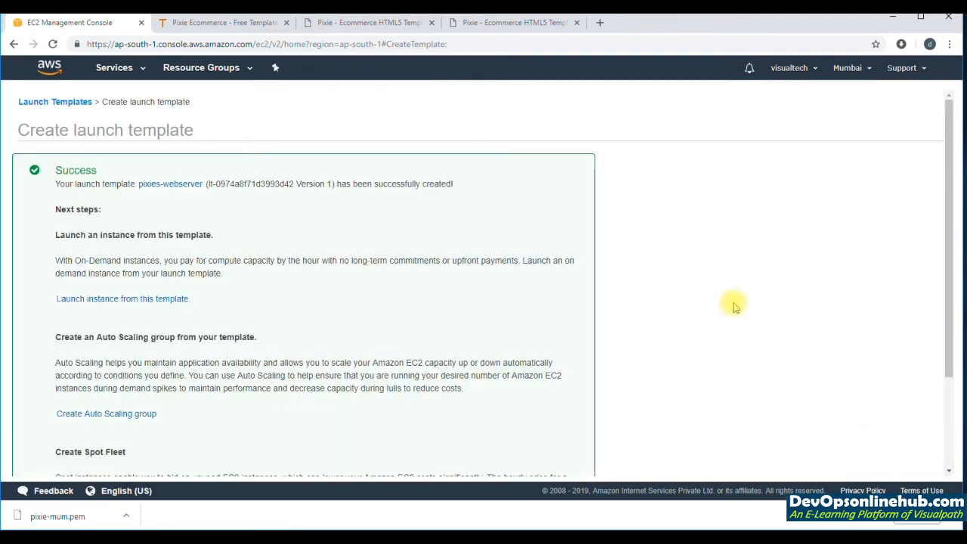
scroll(734, 306, down, 2)
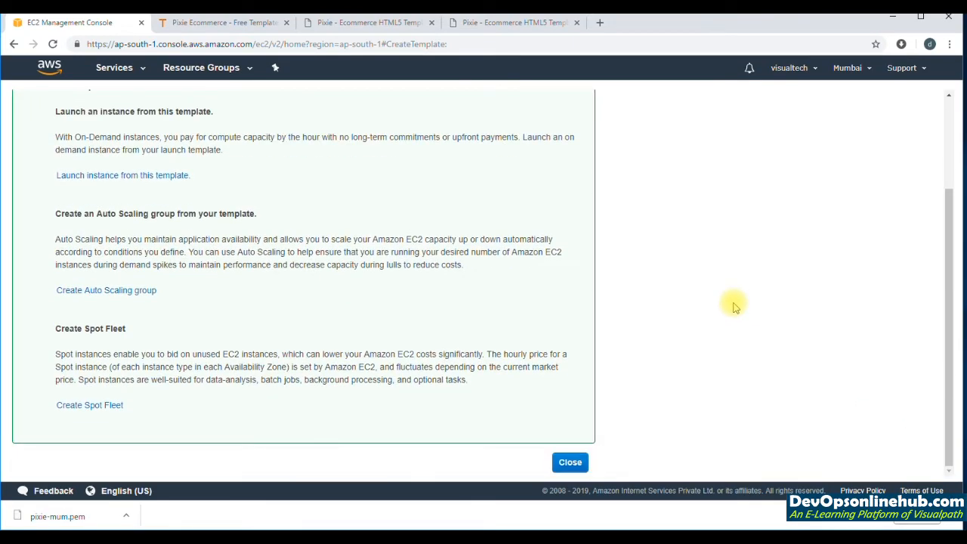
click(570, 462)
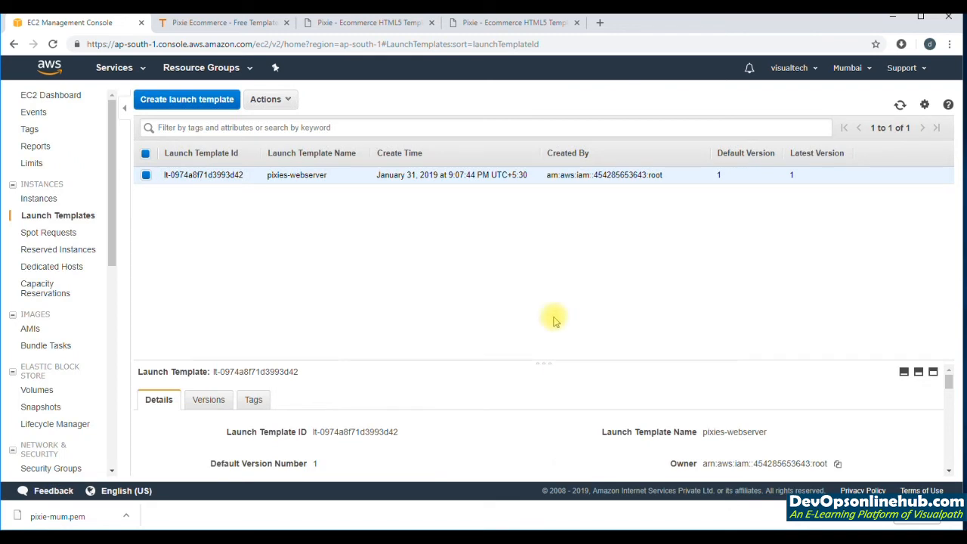
Start launching an instance from the pixies-webserver launch template, using source template version 1 (Default)
click(53, 200)
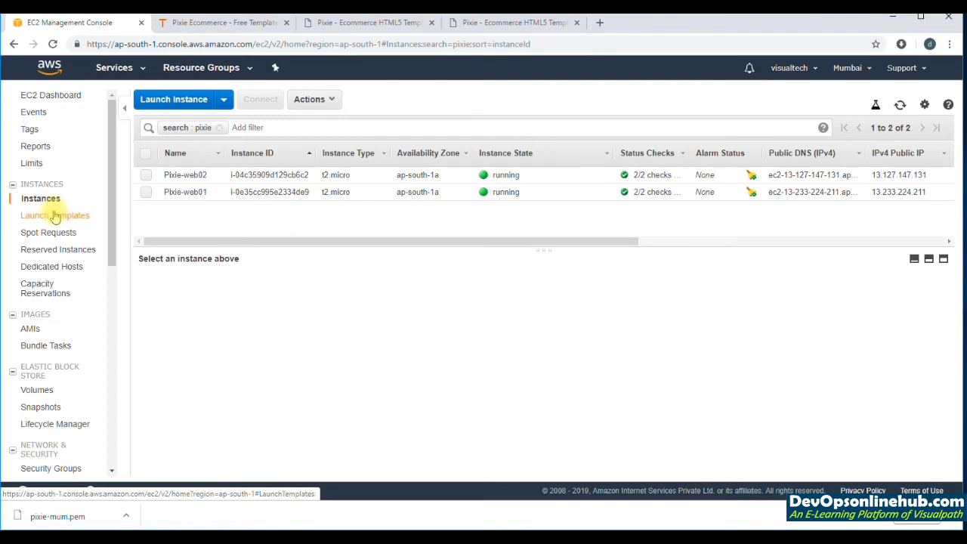
click(54, 213)
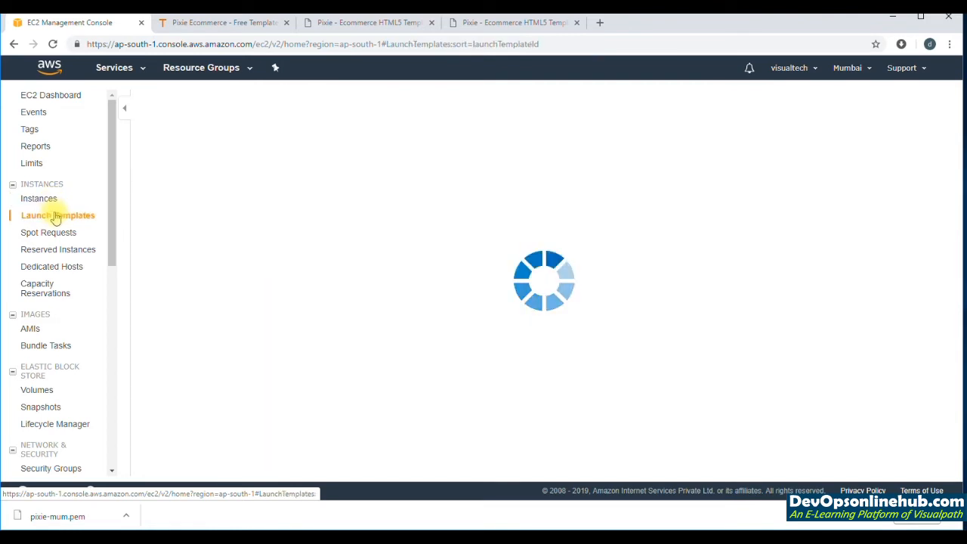
click(271, 99)
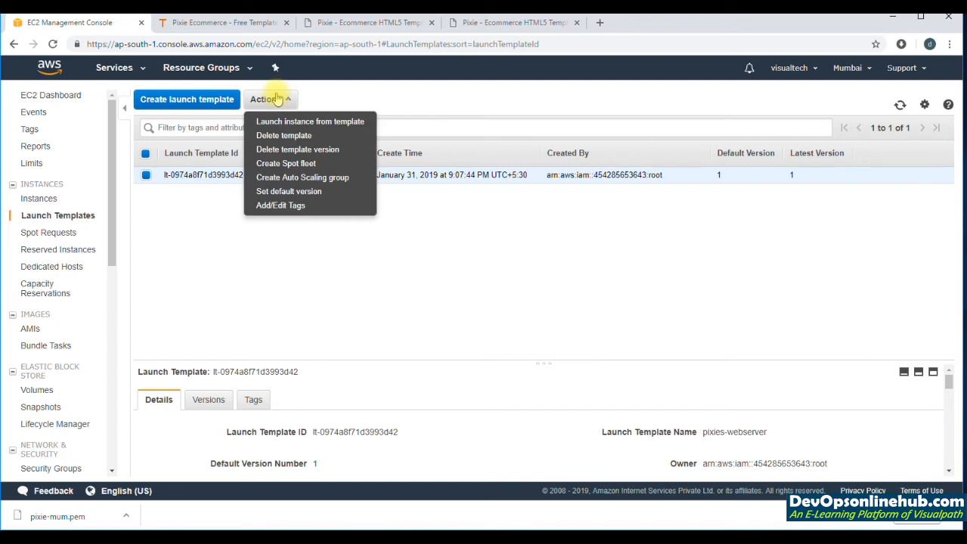
click(275, 122)
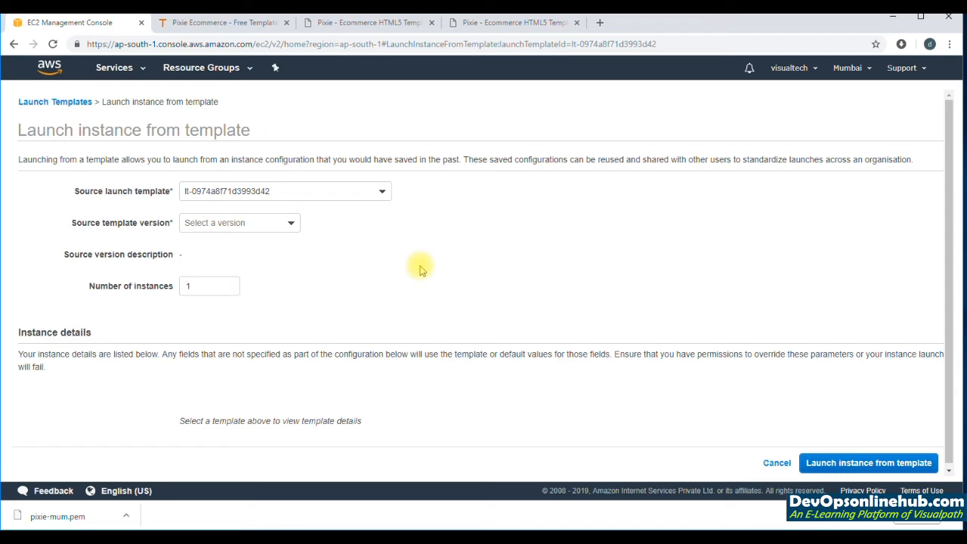
click(299, 234)
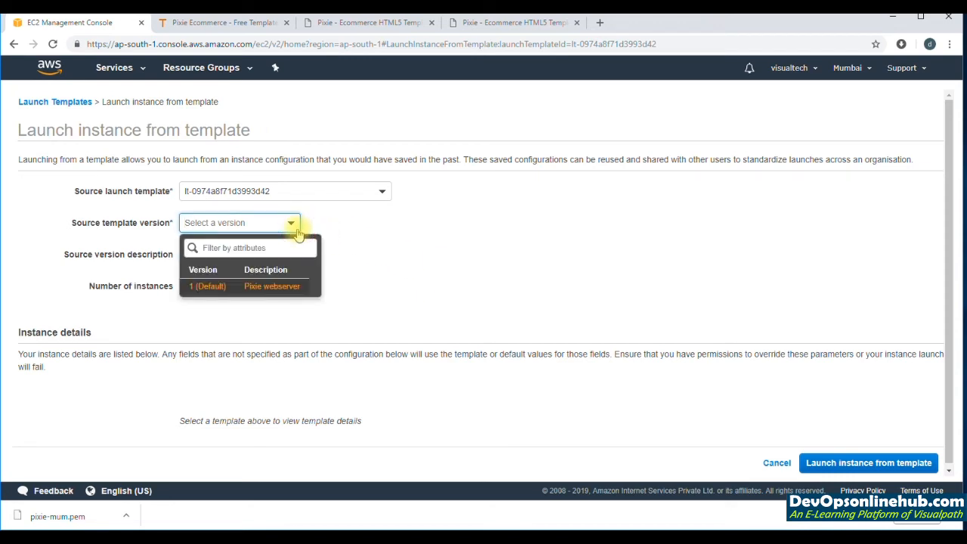
click(289, 287)
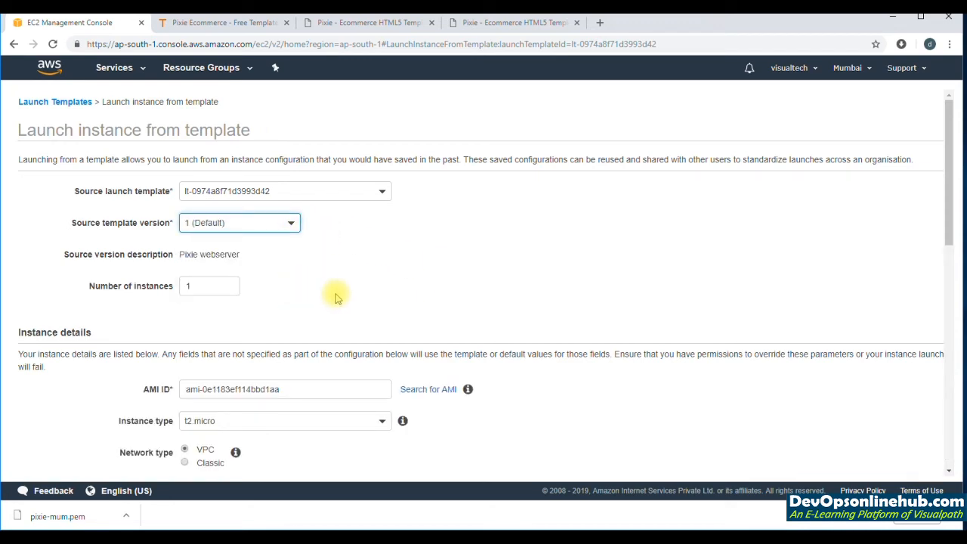
Set the instance's Name tag value to Pixie-web03 and launch the instance from the template
scroll(336, 297, down, 7)
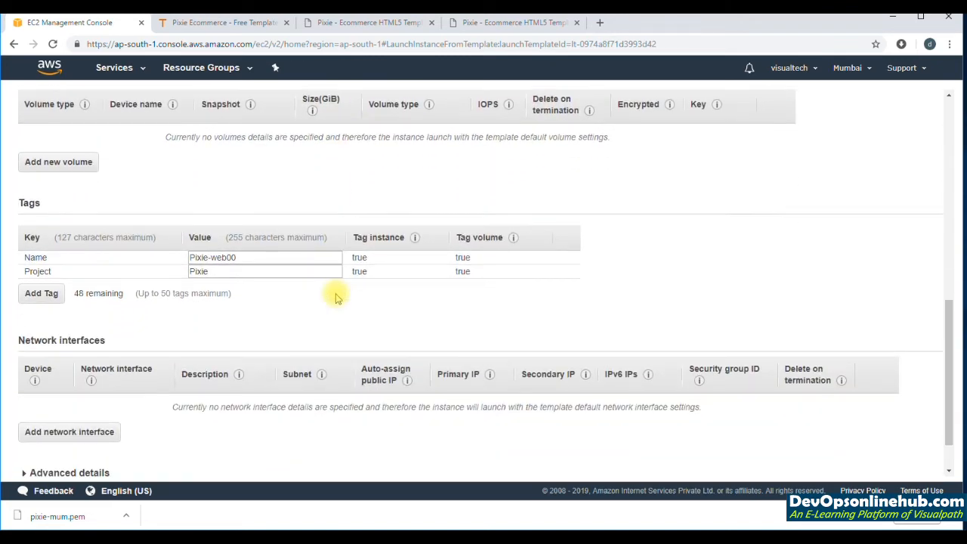
click(312, 259)
key(BackSpace)
text(3)
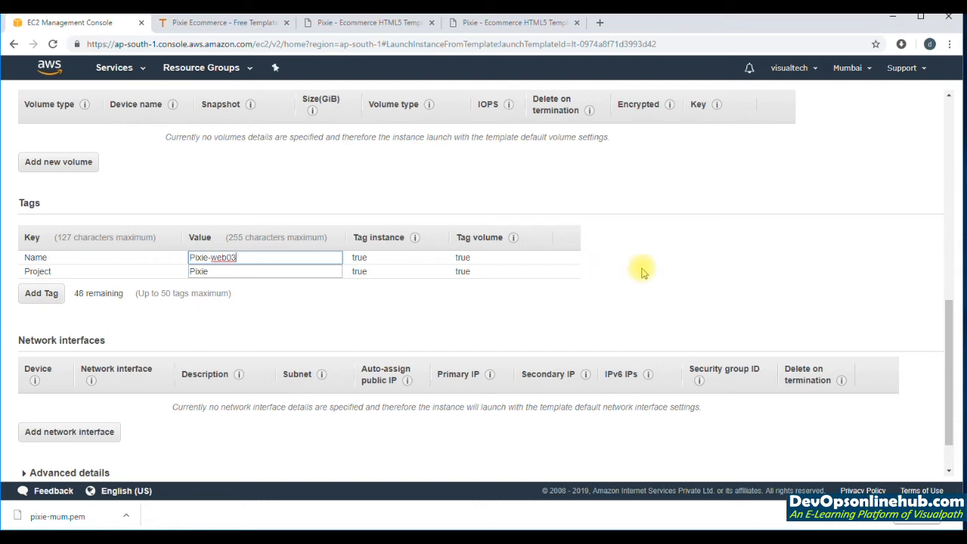
scroll(781, 264, down, 2)
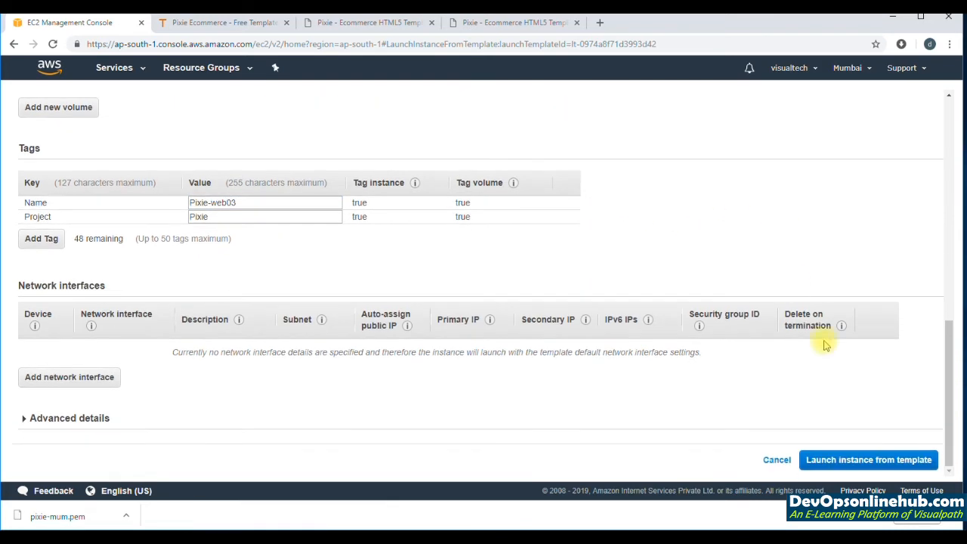
click(877, 461)
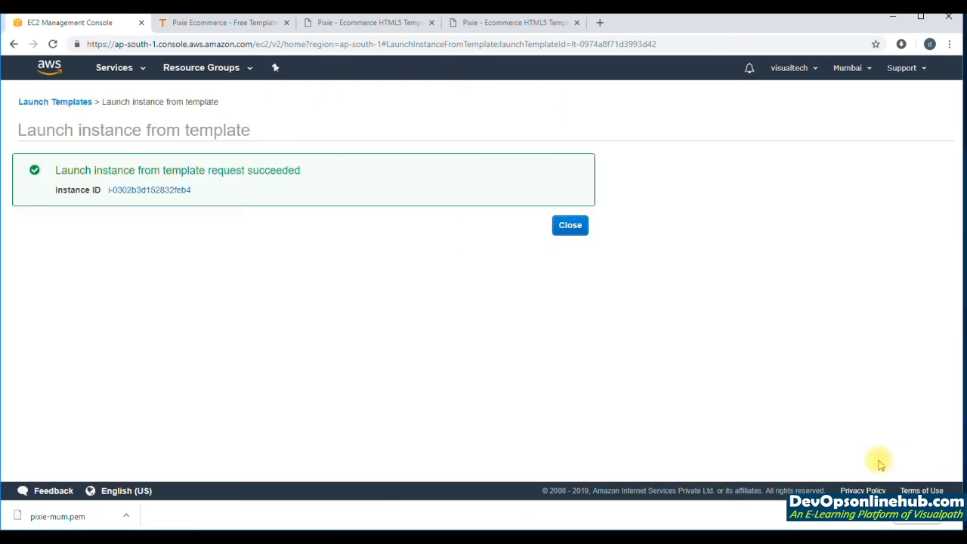
Open the newly launched instance, refresh its state, and load its public IPv4 address in a new browser tab
click(179, 191)
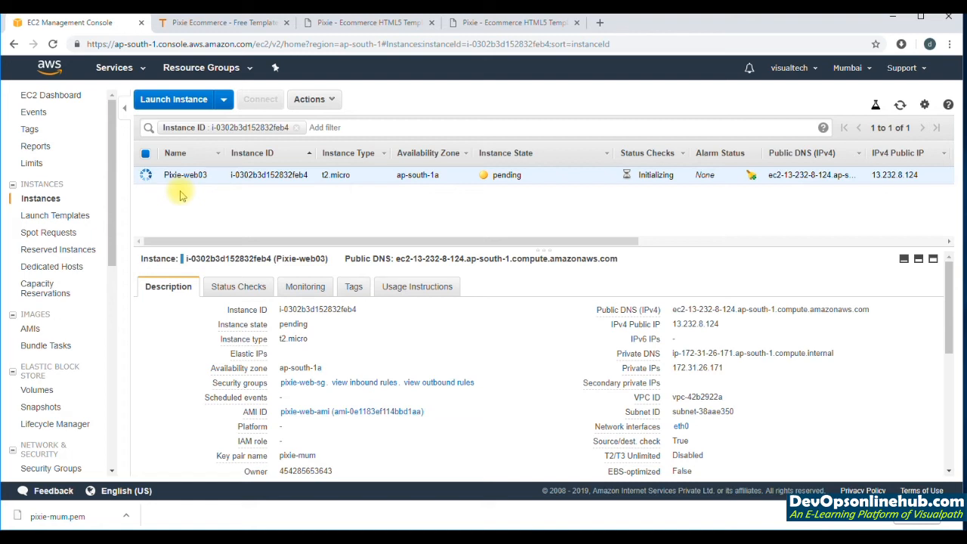
click(901, 105)
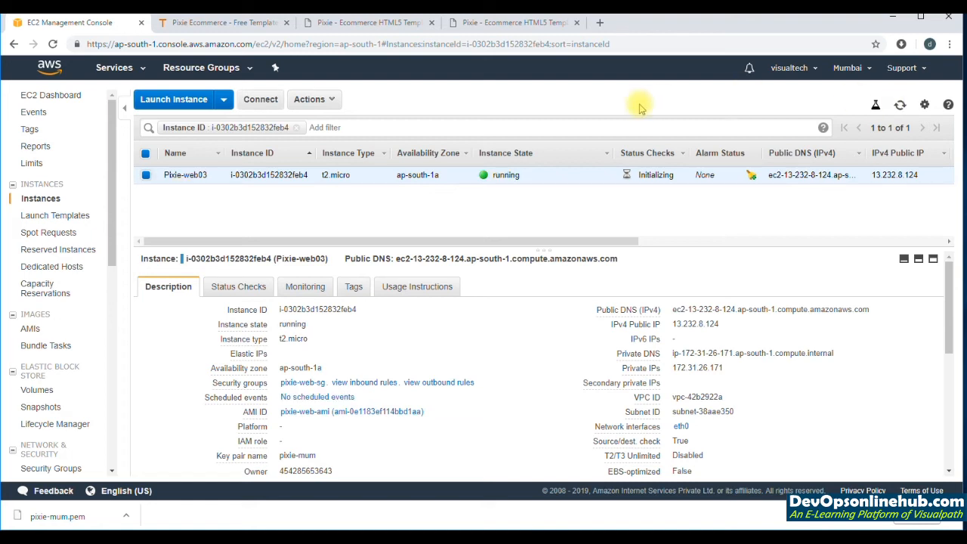
click(729, 326)
key(ctrl+t)
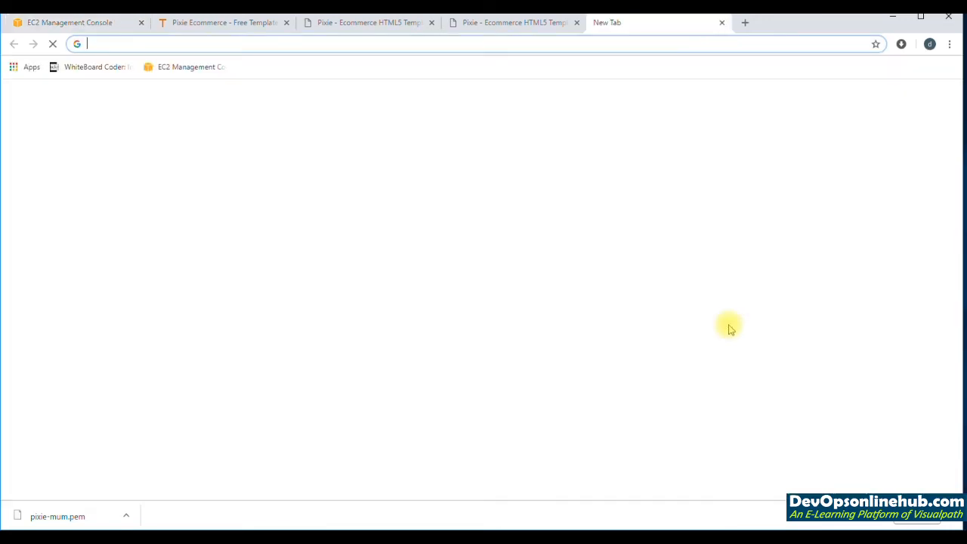
key(ctrl+v)
key(Return)
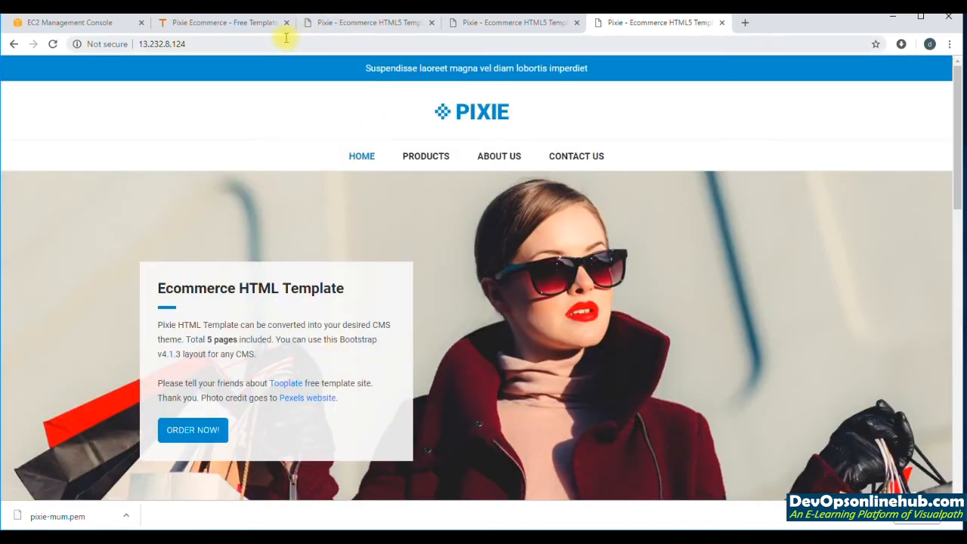
Return to the EC2 console and remove the instance ID filter to list all instances
click(248, 22)
click(113, 23)
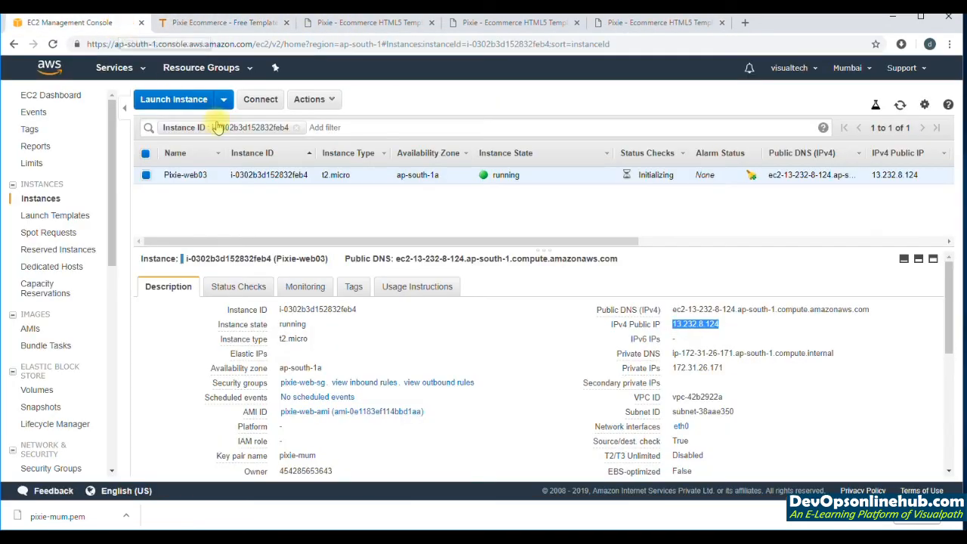
click(299, 127)
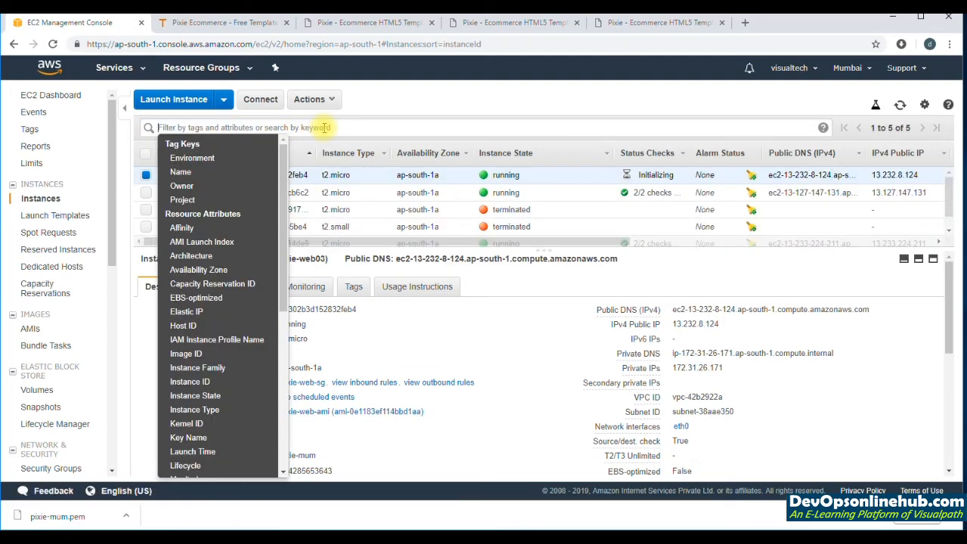
click(323, 128)
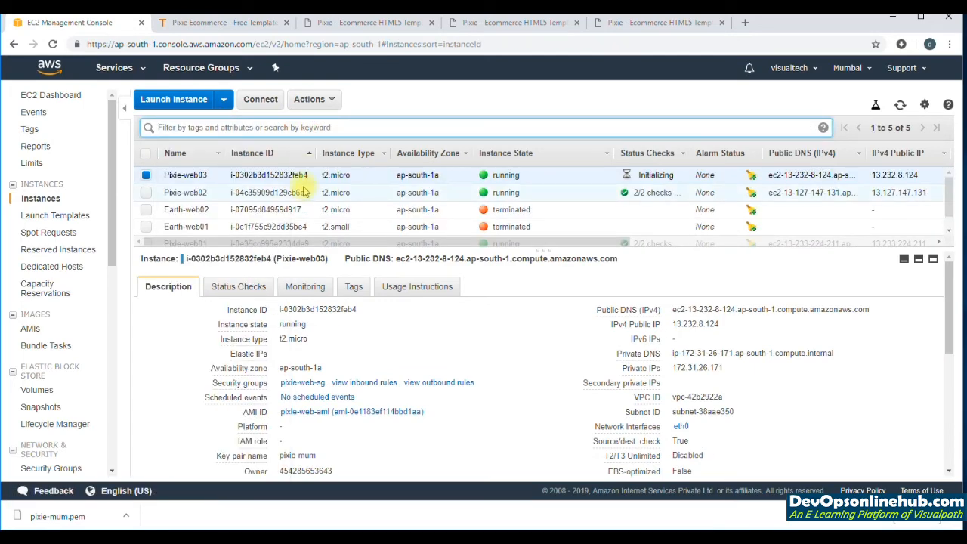
scroll(305, 193, down, 1)
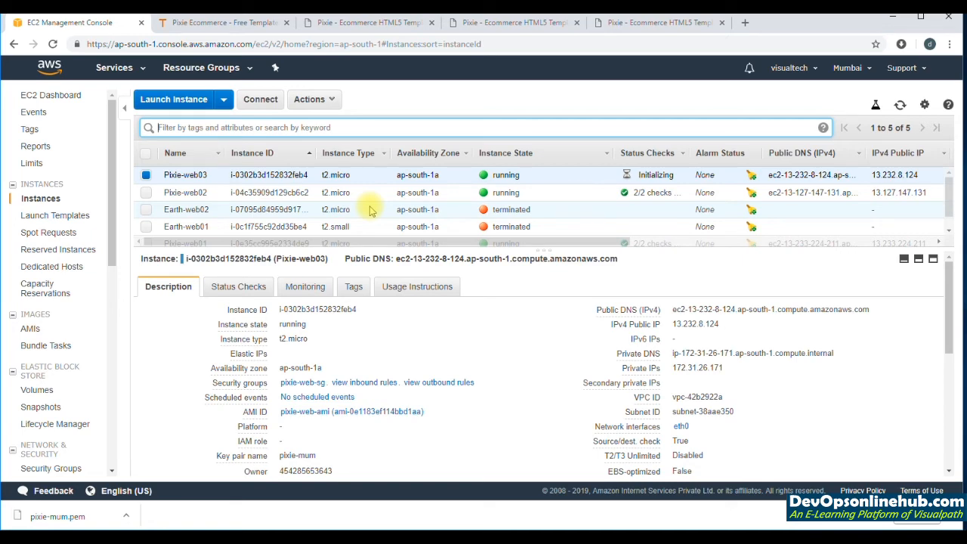
Add Pixie-web02 and Pixie-web01 to the selection with Pixie-web03 and terminate all three instances
click(147, 194)
scroll(201, 178, down, 1)
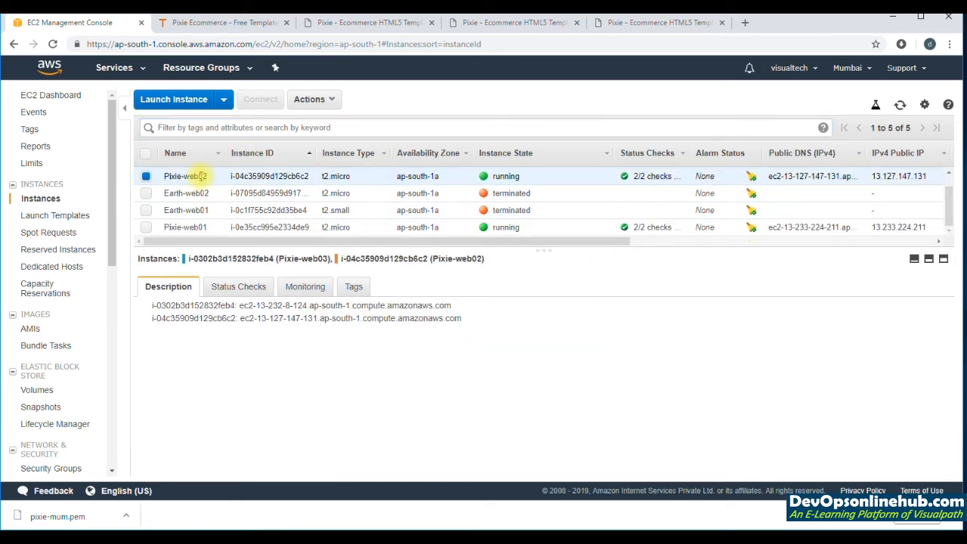
click(146, 228)
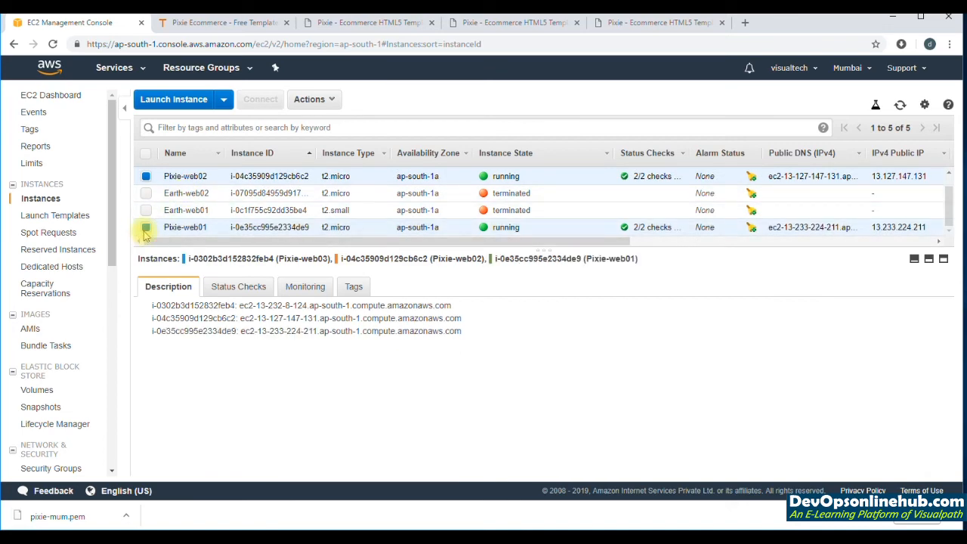
scroll(223, 202, up, 1)
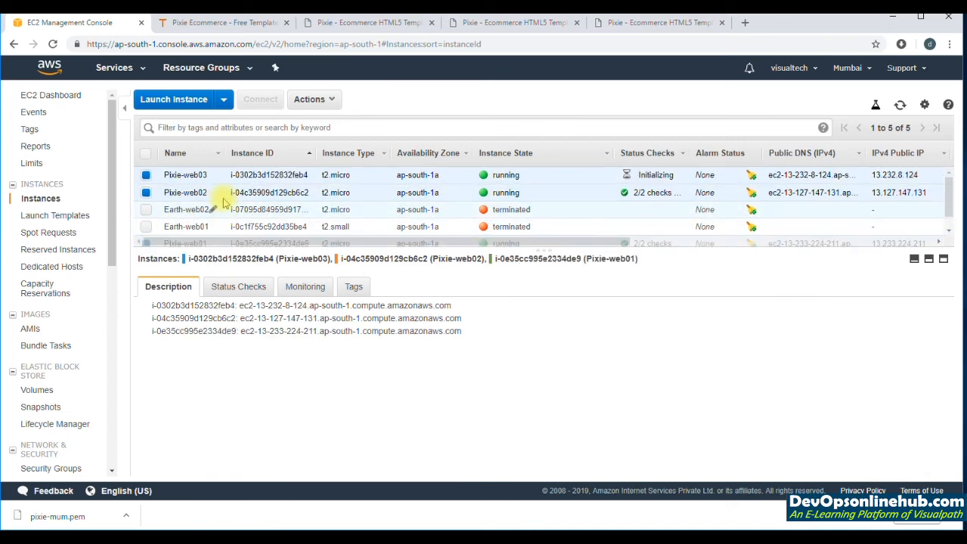
scroll(223, 202, down, 1)
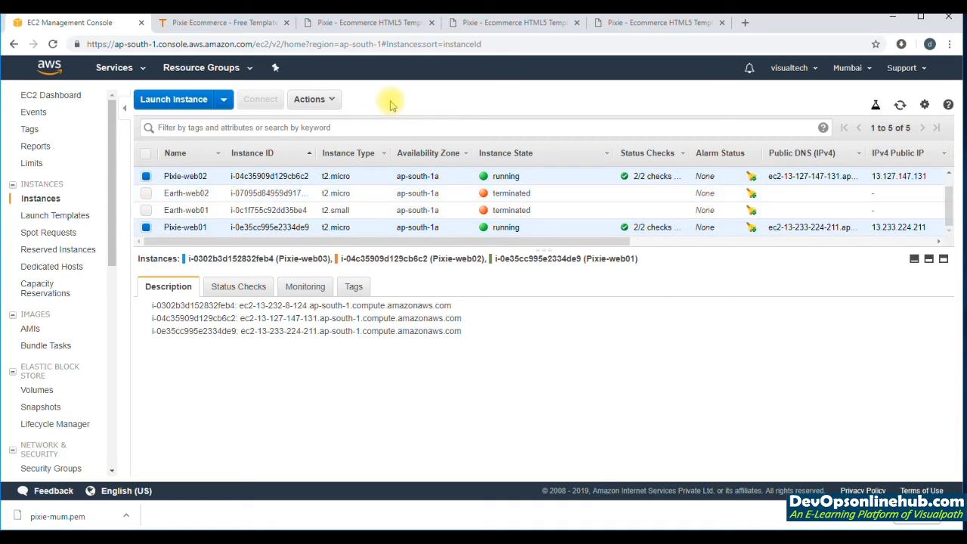
click(332, 106)
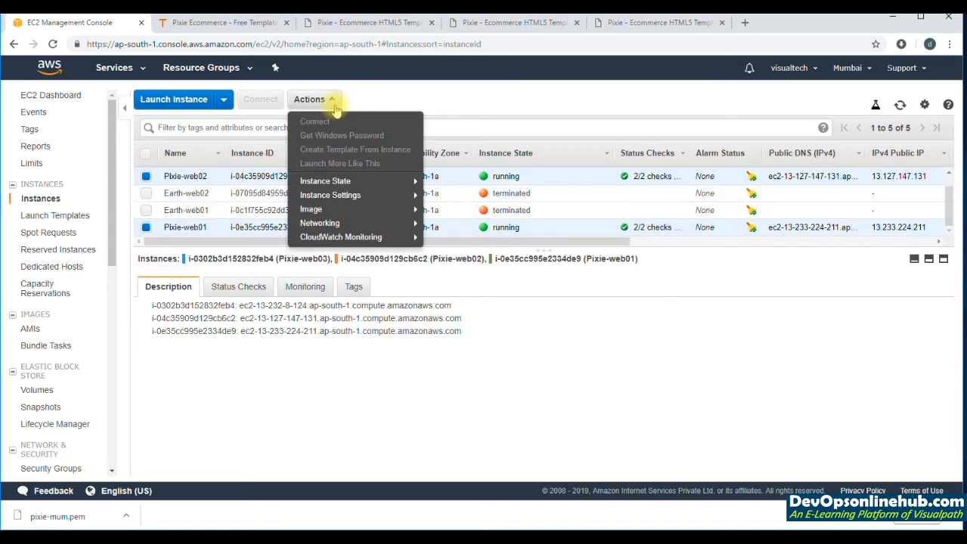
mouse_move(340, 189)
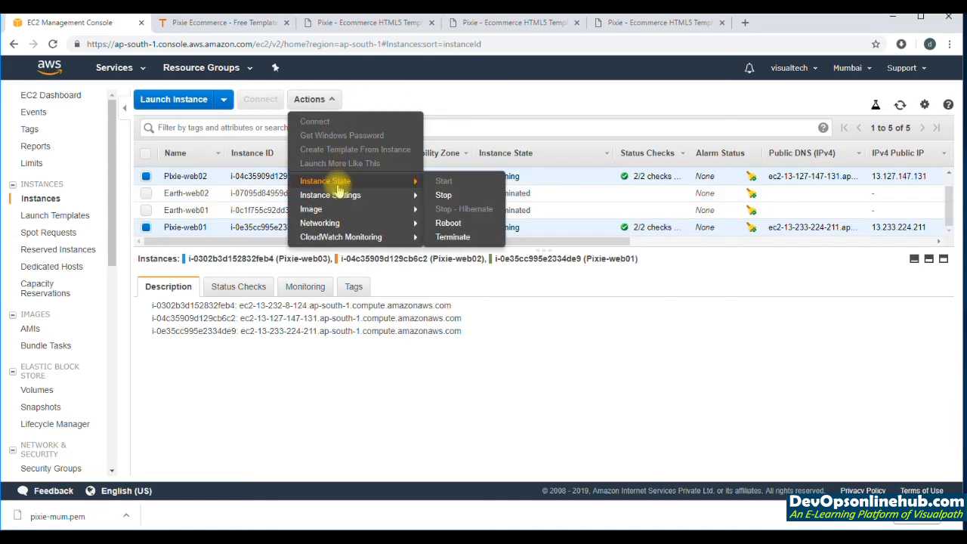
click(452, 238)
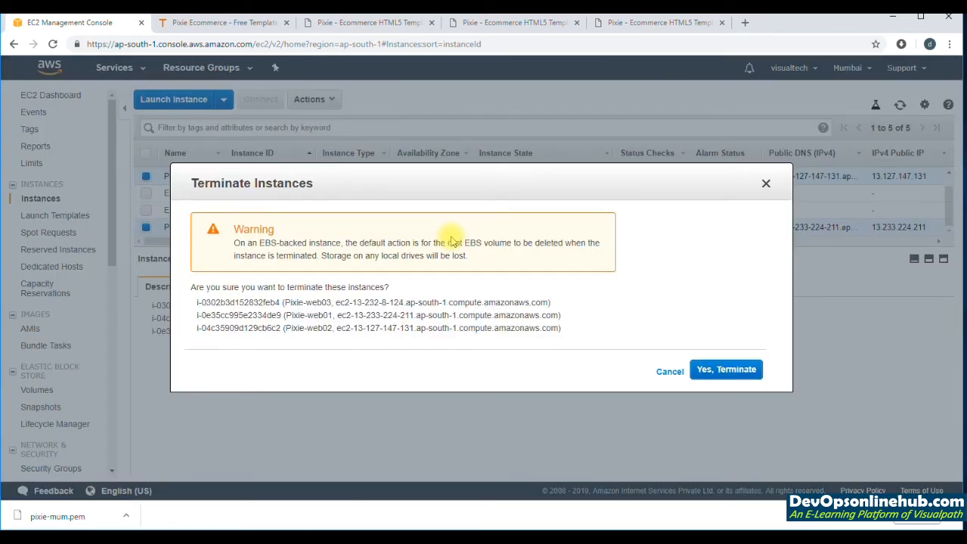
click(742, 374)
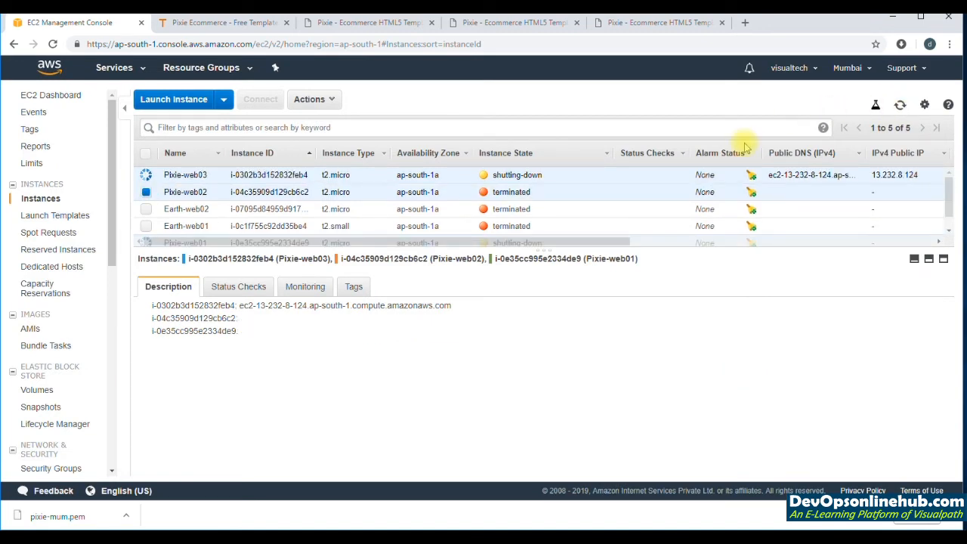
Check which volumes, instances, AMIs and launch templates remain in the Mumbai region
click(554, 218)
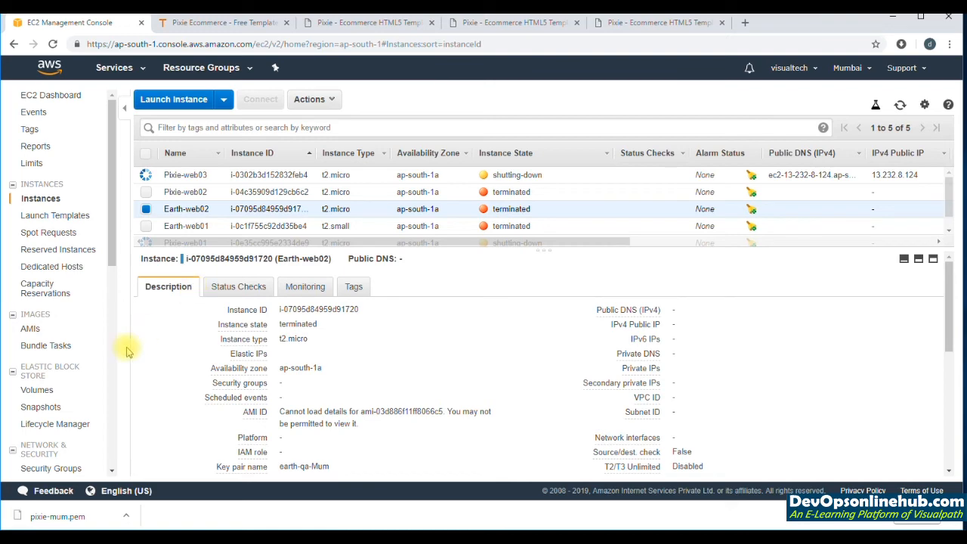
click(37, 390)
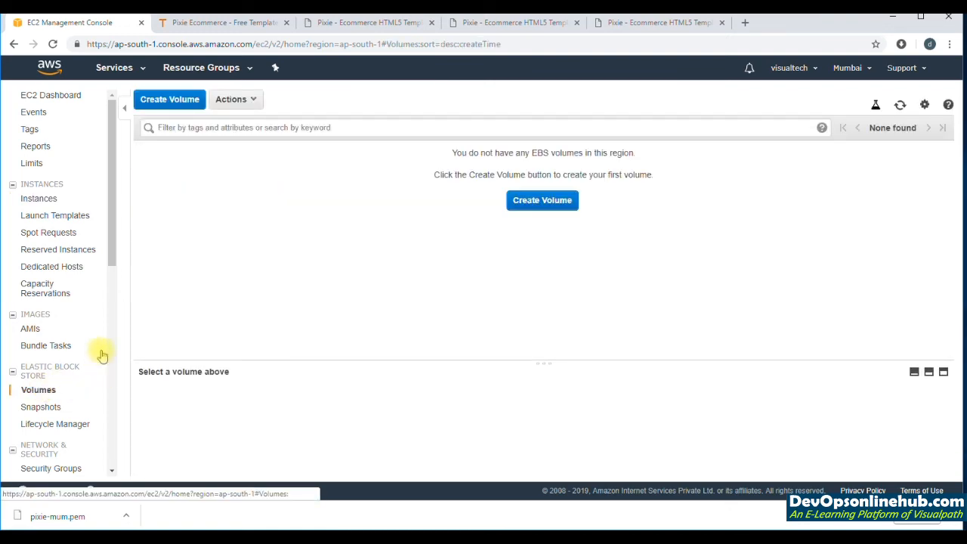
click(41, 198)
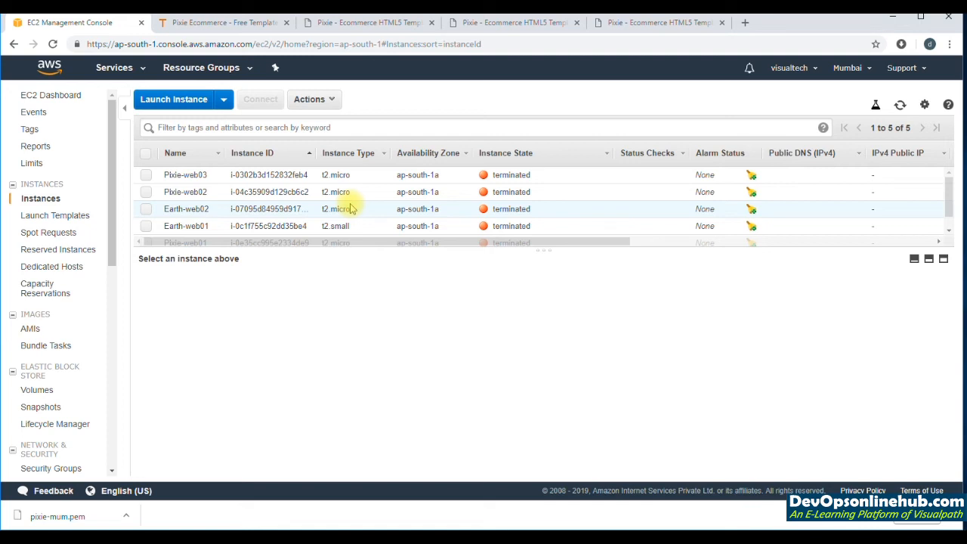
click(36, 330)
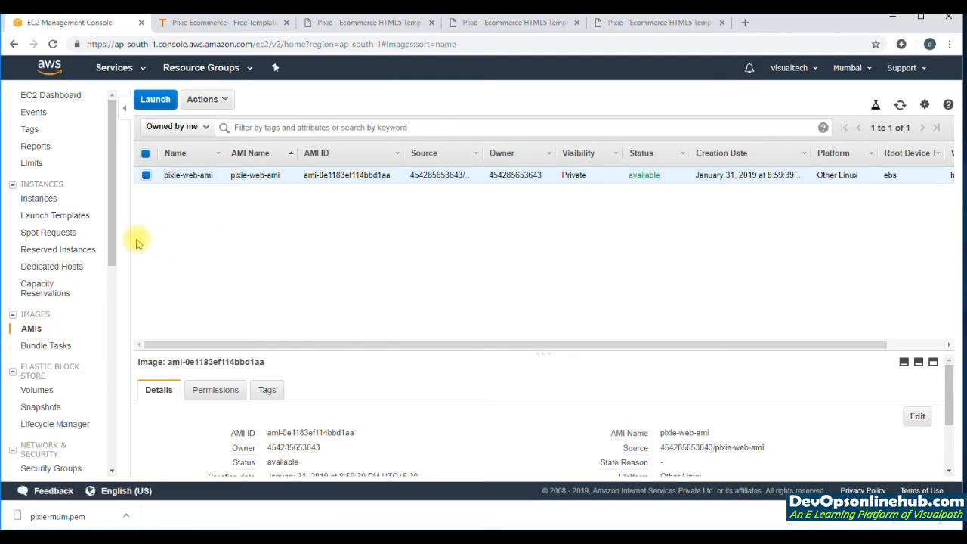
click(92, 218)
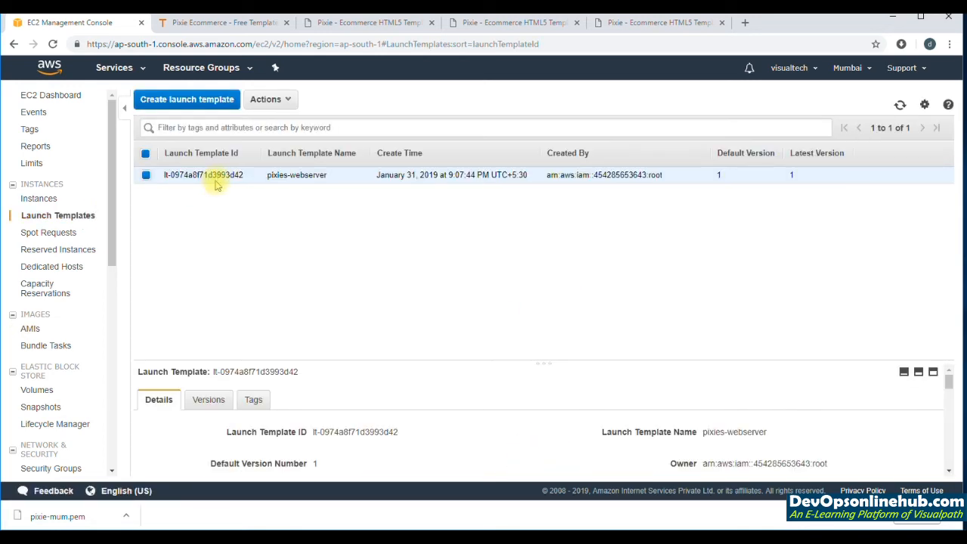
Preview copying pixie-web-ami to the EU (Paris) region and cancel without making the copy
click(36, 333)
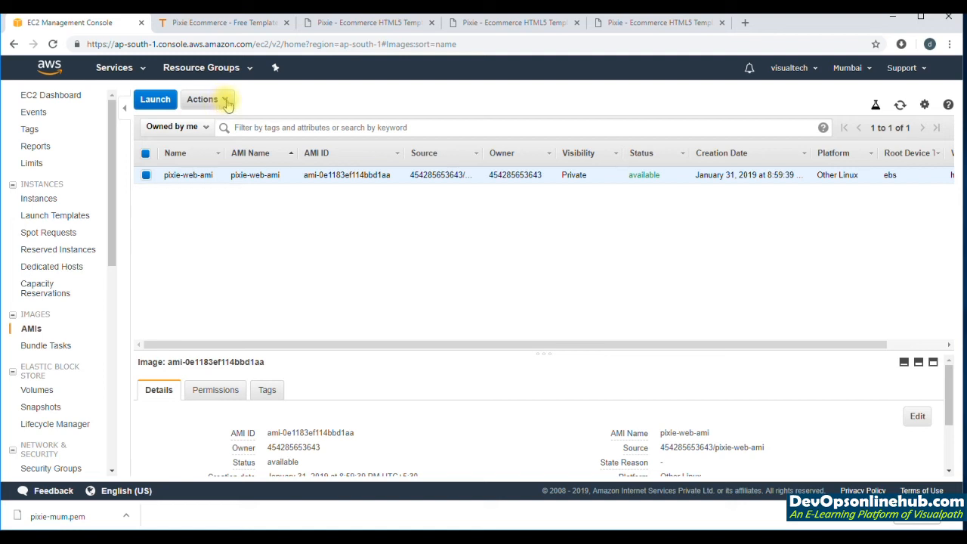
click(226, 102)
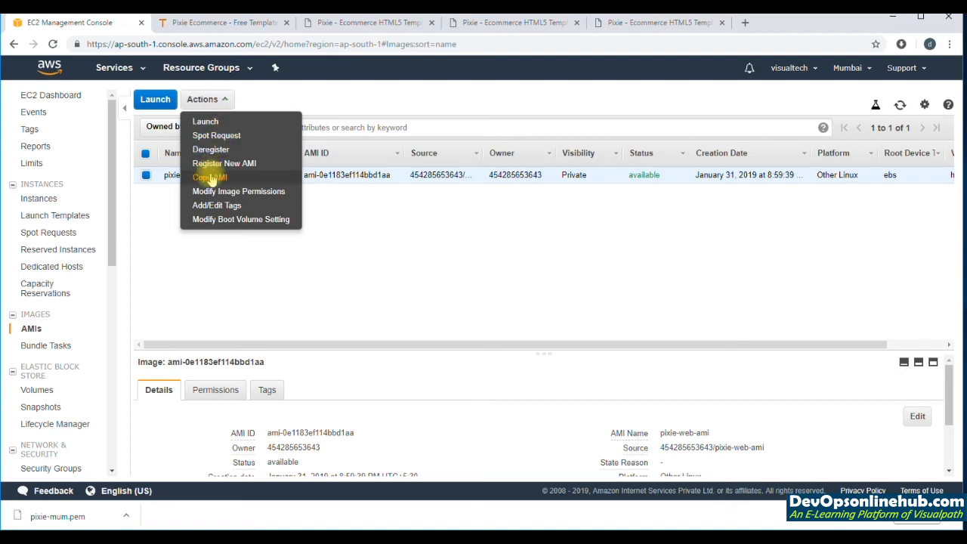
click(211, 177)
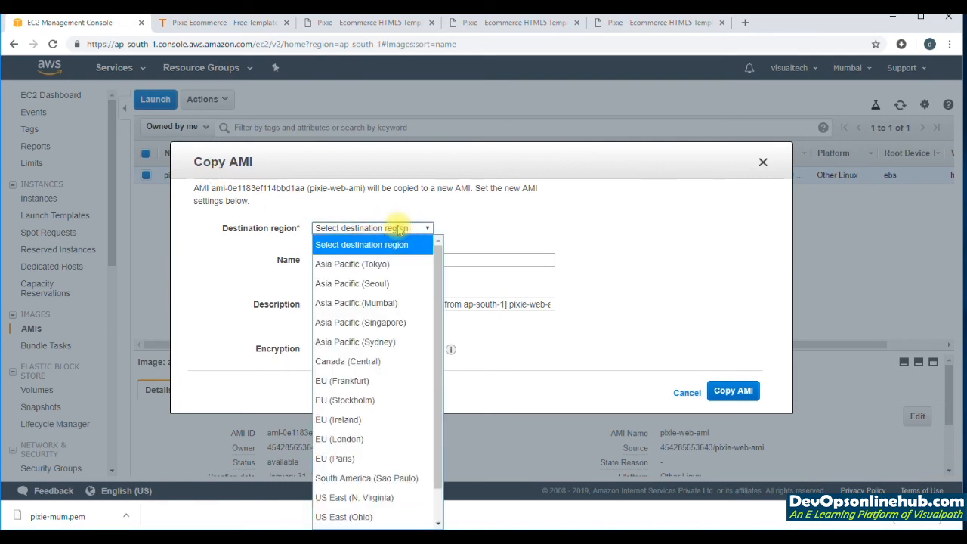
click(360, 458)
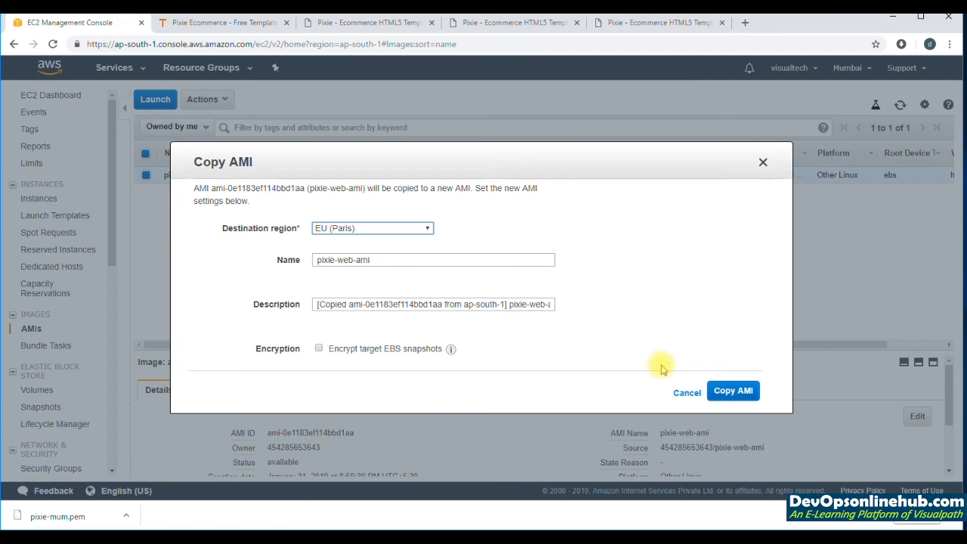
click(688, 392)
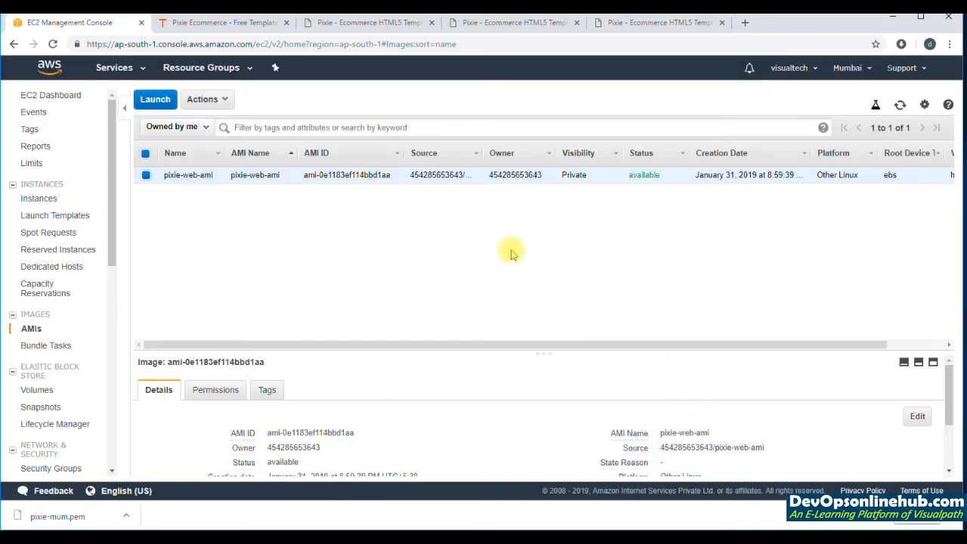
Check the owned AMIs in the Asia Pacific (Sydney) region and return to Asia Pacific (Mumbai)
click(851, 76)
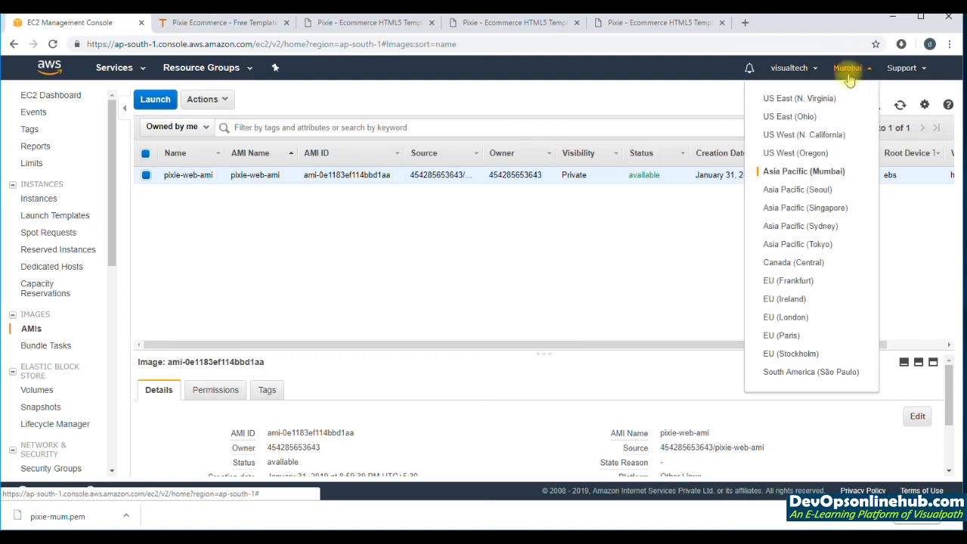
click(797, 231)
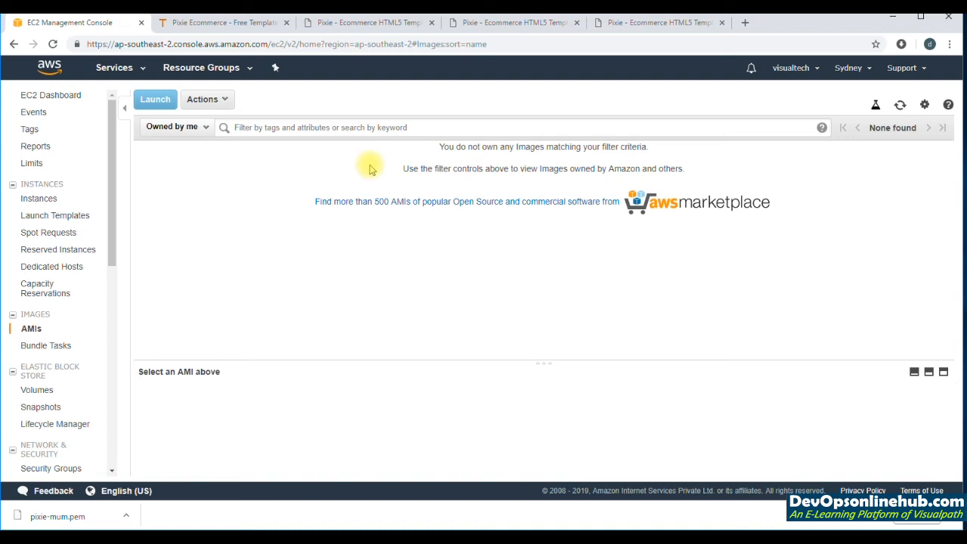
click(852, 71)
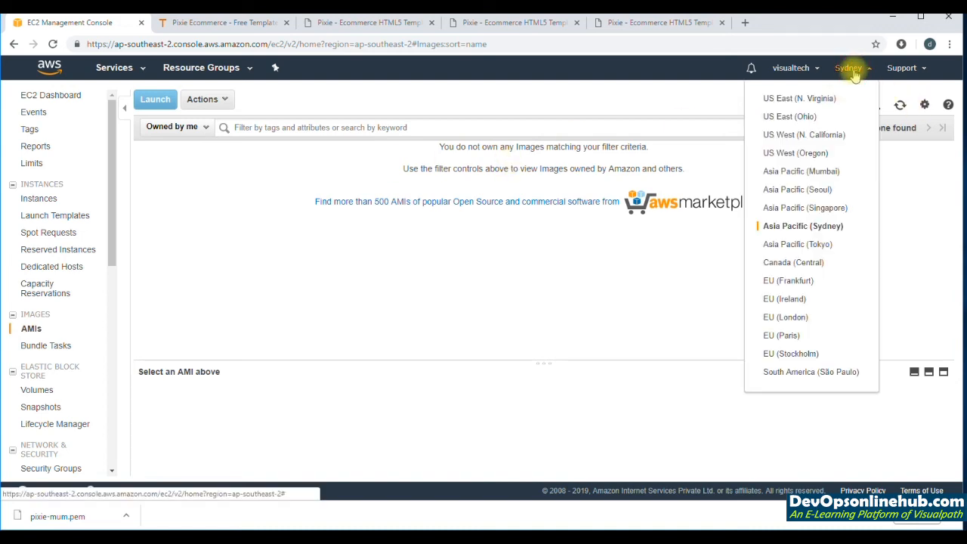
click(814, 172)
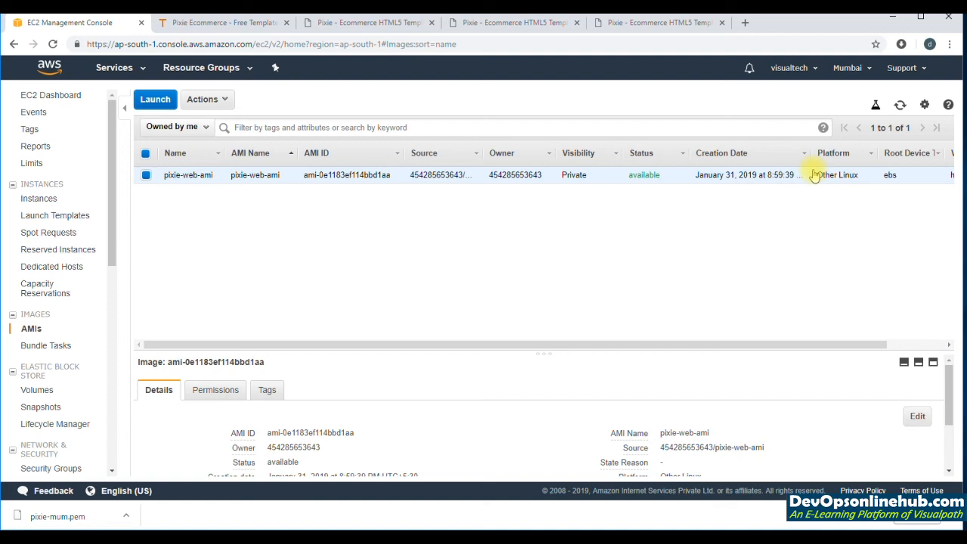
Review the Public and Private permission options and account sharing for pixie-web-ami, and cancel without saving
click(216, 103)
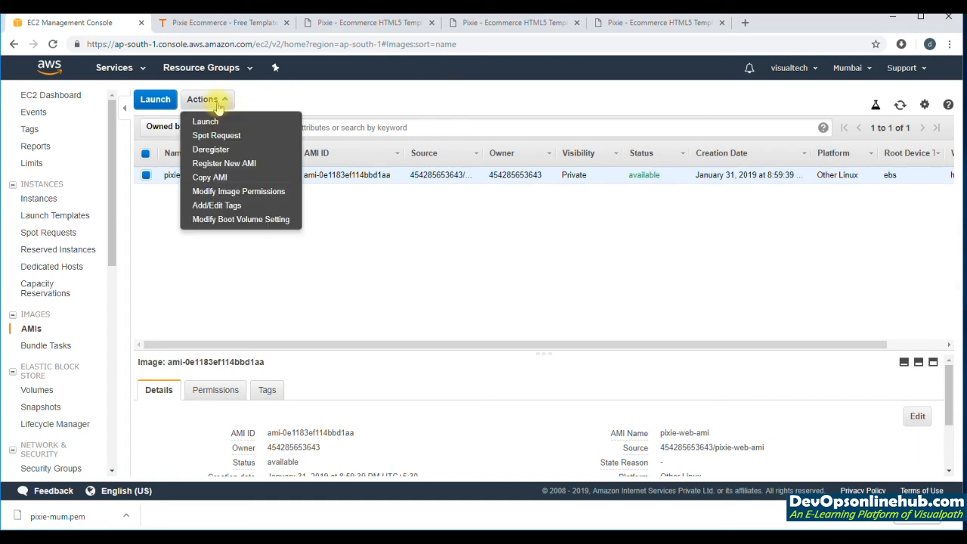
click(246, 198)
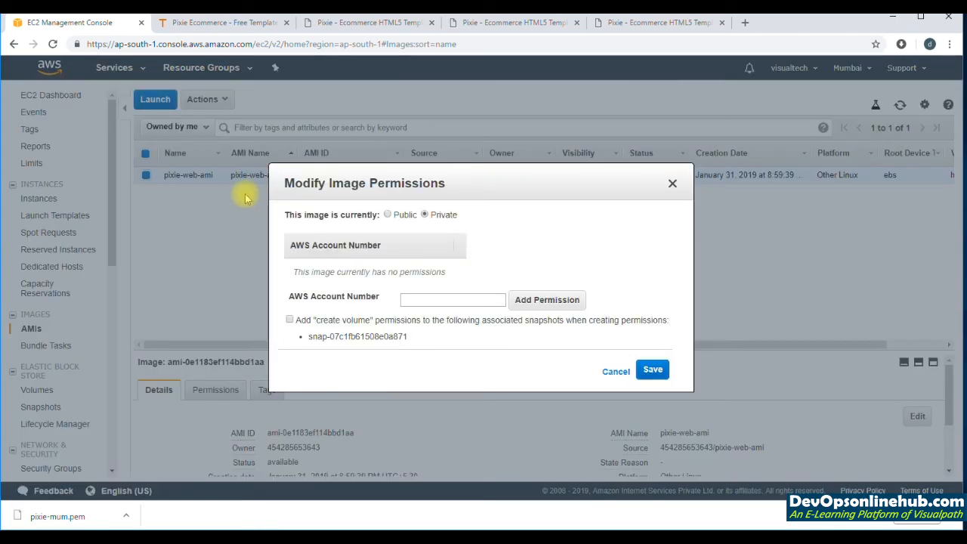
click(387, 216)
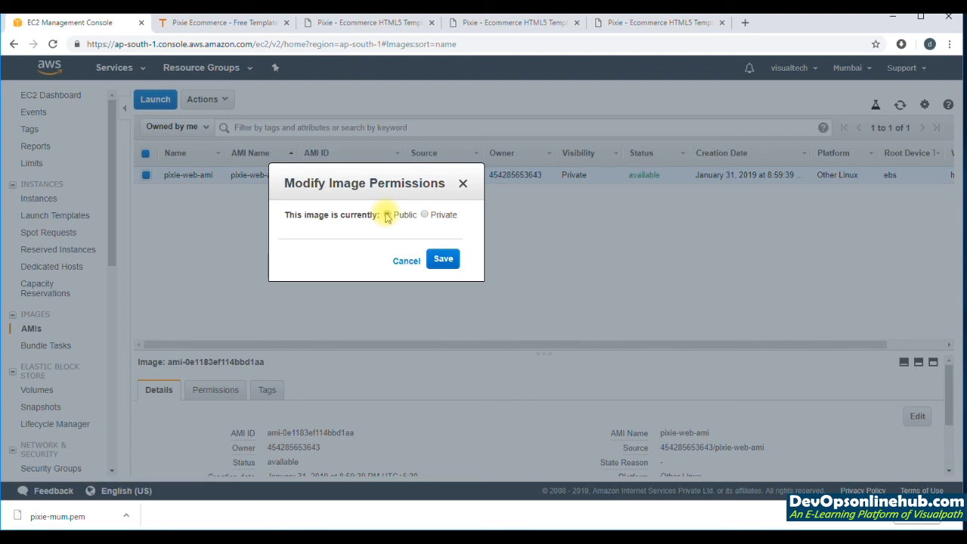
click(424, 215)
click(419, 300)
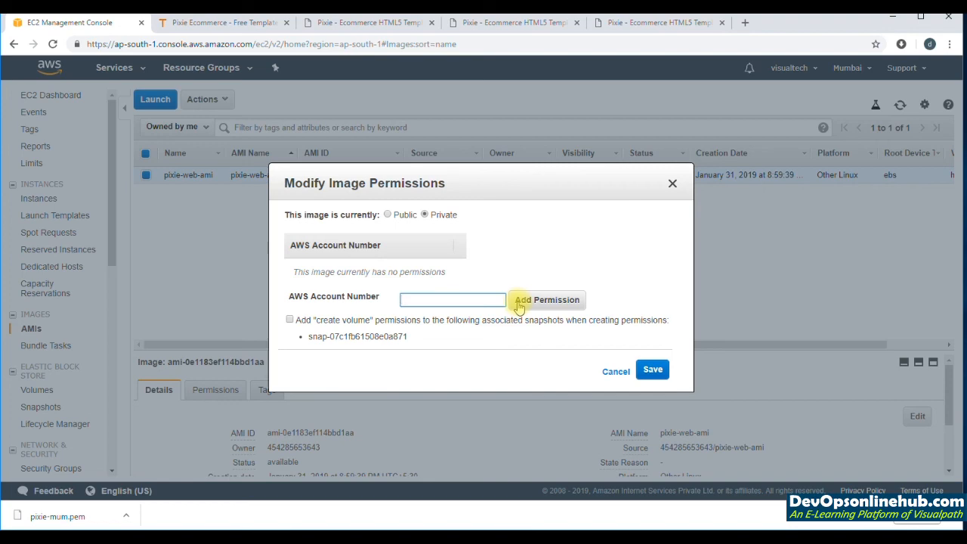
click(617, 374)
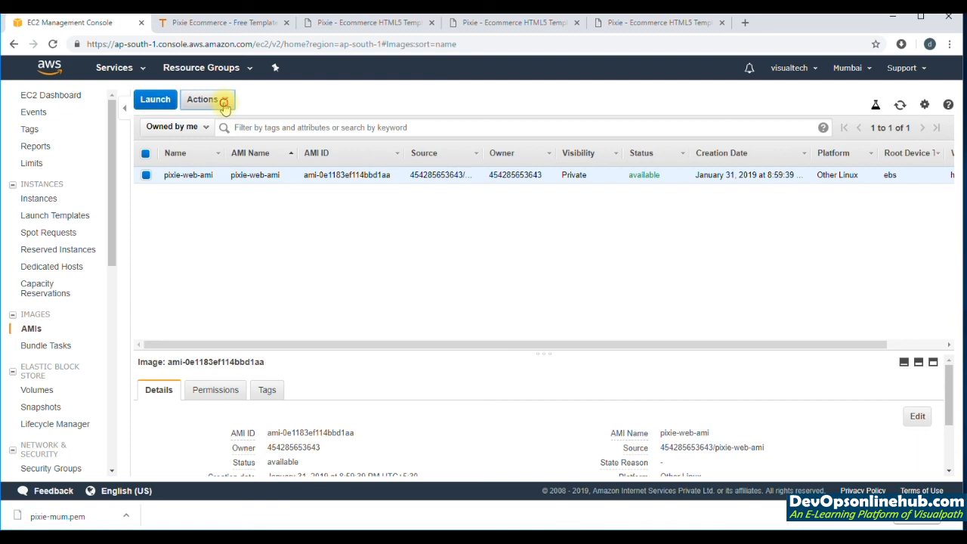
Deregister pixie-web-ami in the Mumbai region
click(224, 106)
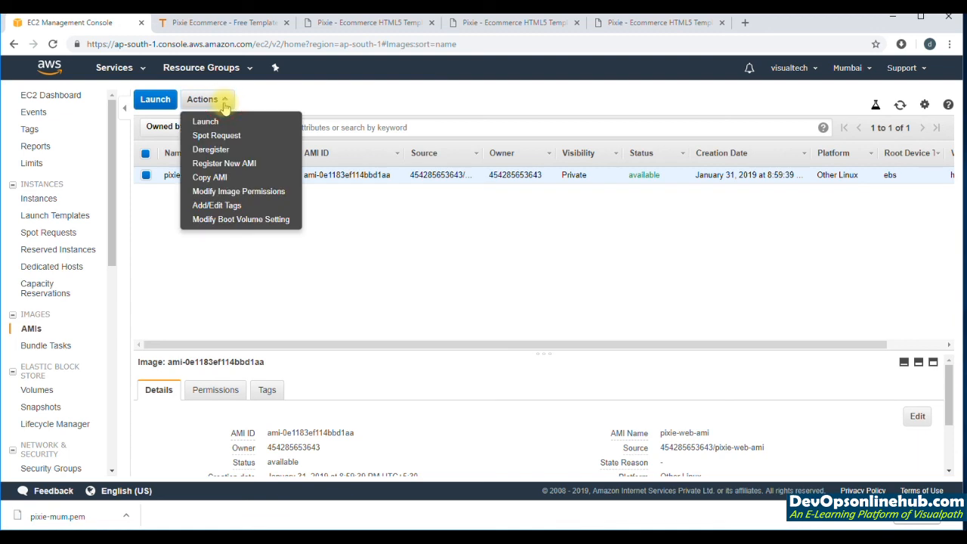
click(217, 152)
click(534, 319)
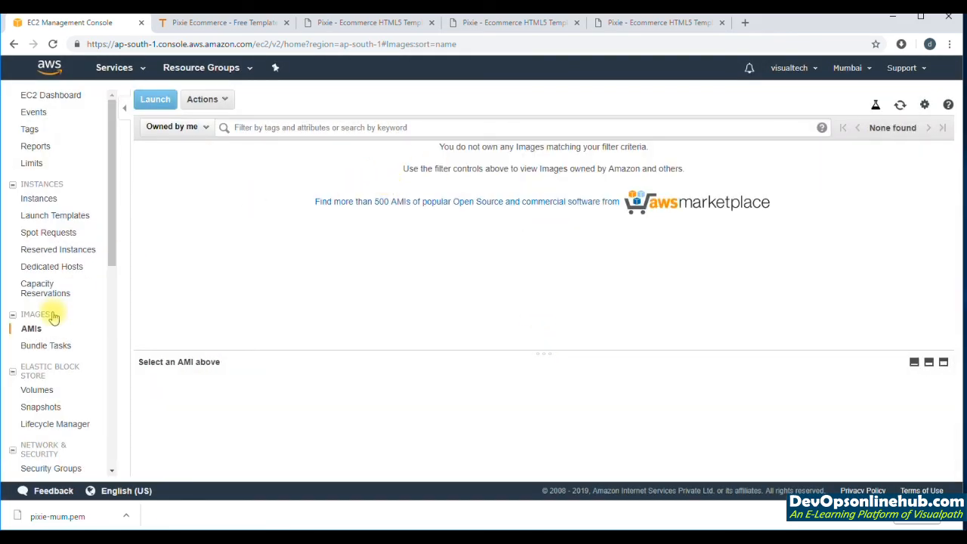
Select both 8 GiB snapshots left from the AMIs in the Mumbai region and delete them
click(43, 410)
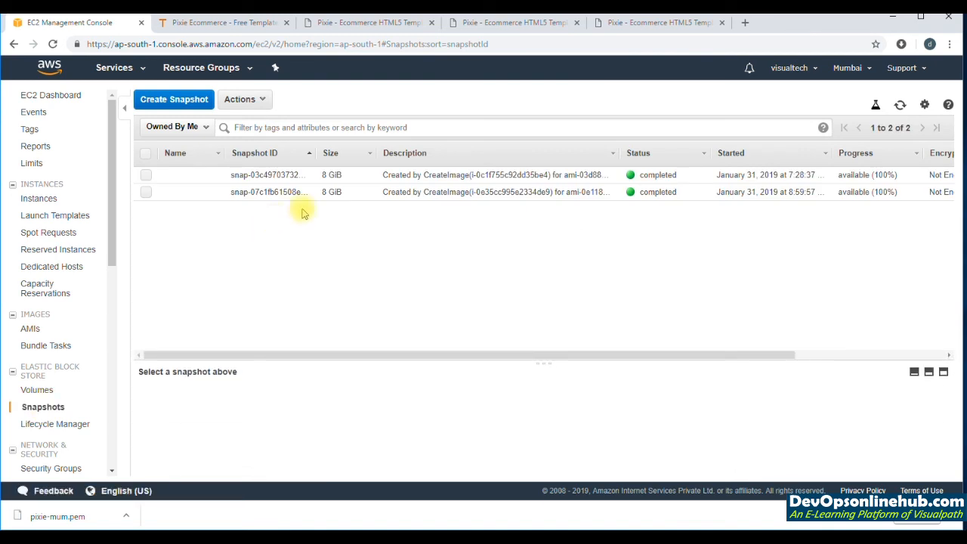
click(440, 172)
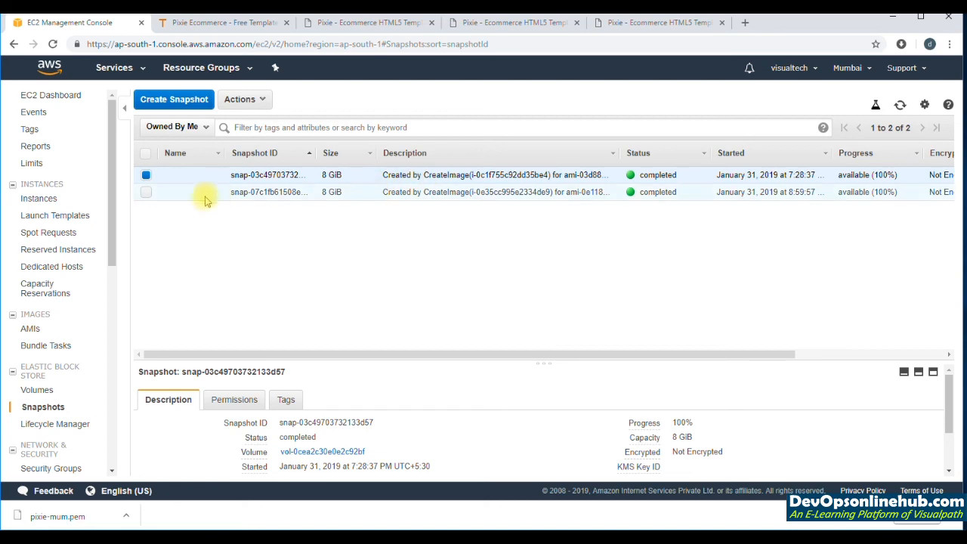
click(146, 194)
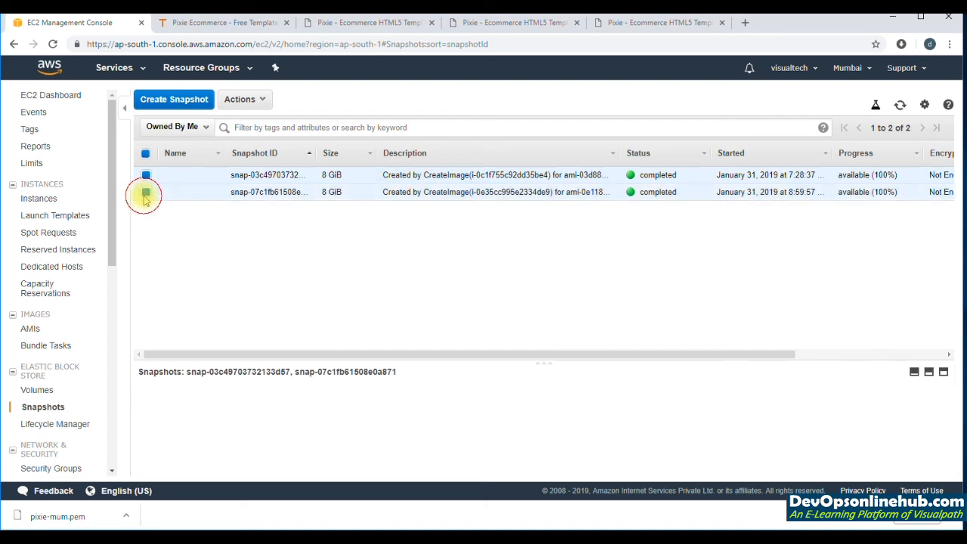
click(260, 101)
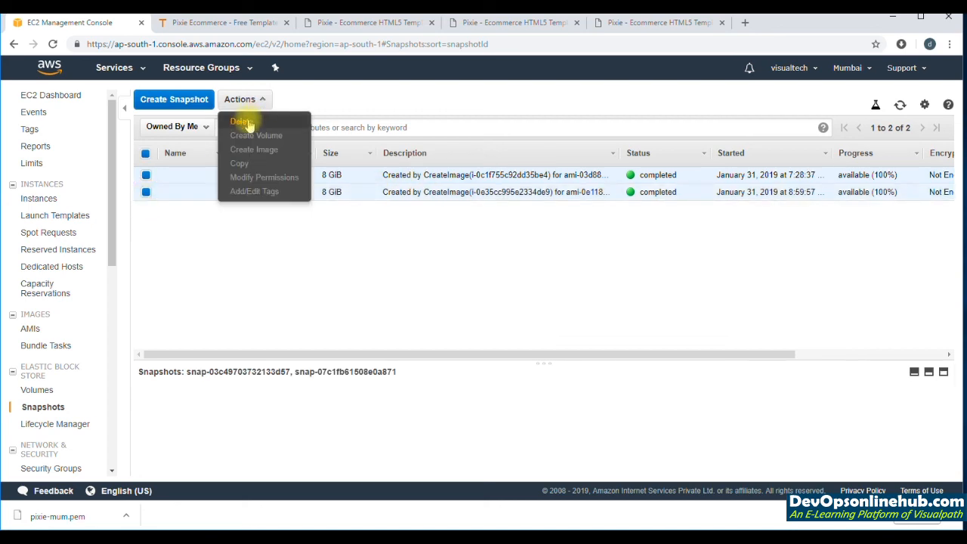
click(242, 123)
click(567, 333)
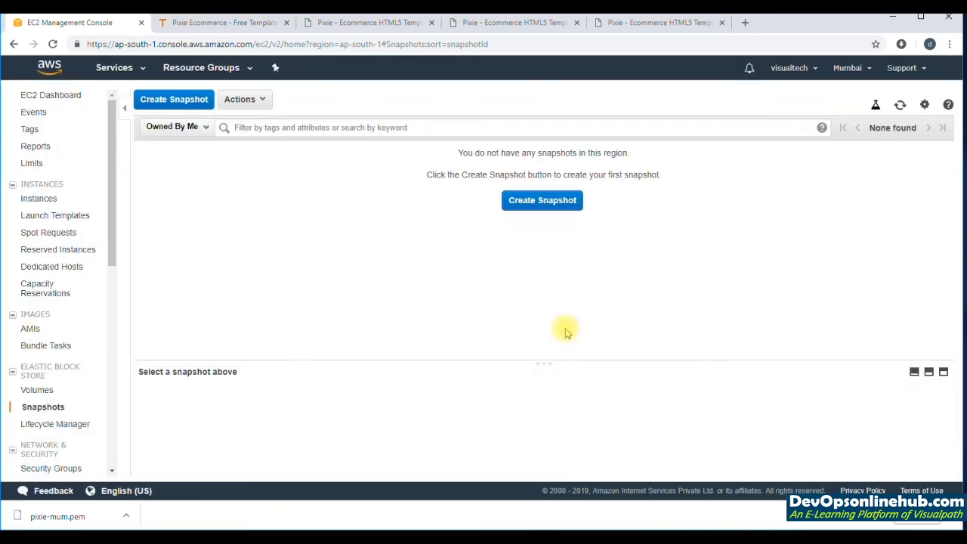
Check the EC2 dashboard's resource summary and the instances list for remaining resources in Mumbai
click(54, 199)
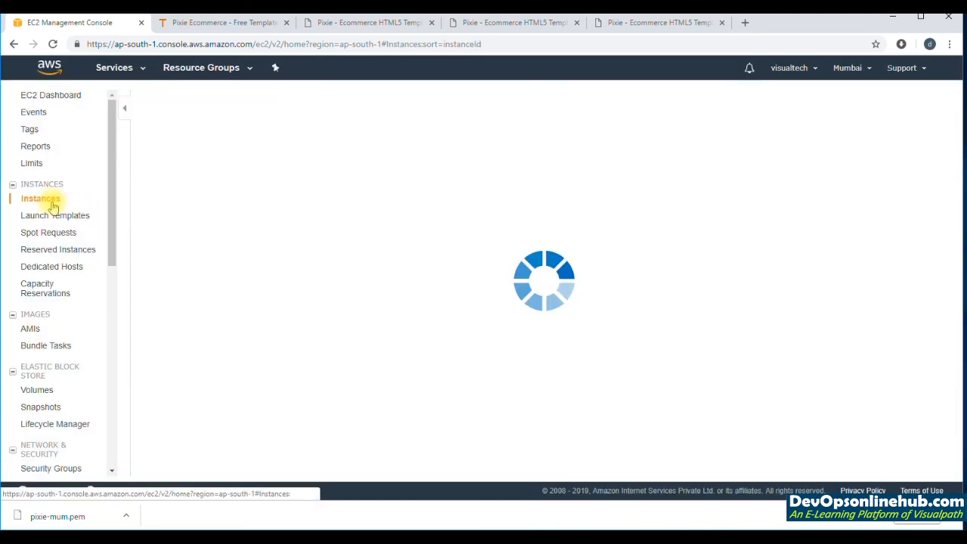
click(73, 100)
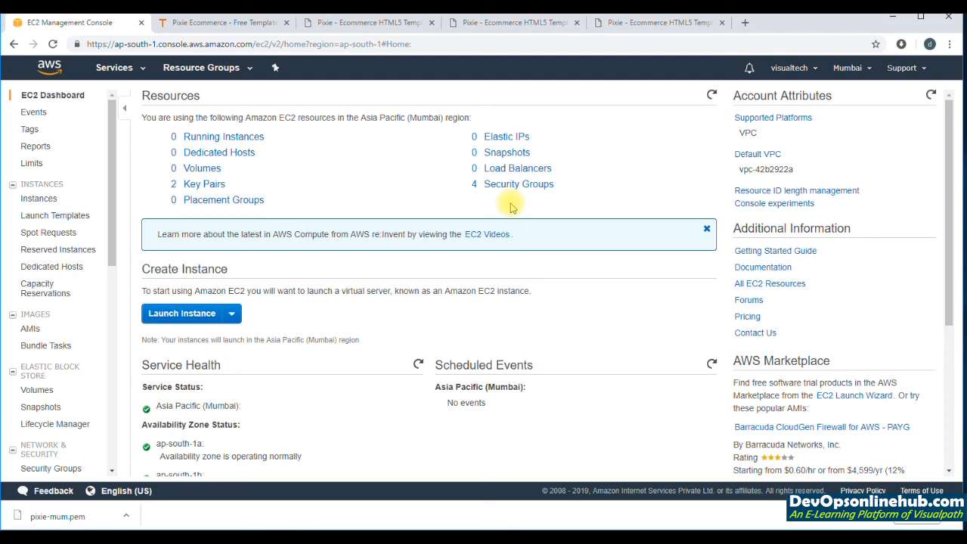
click(45, 198)
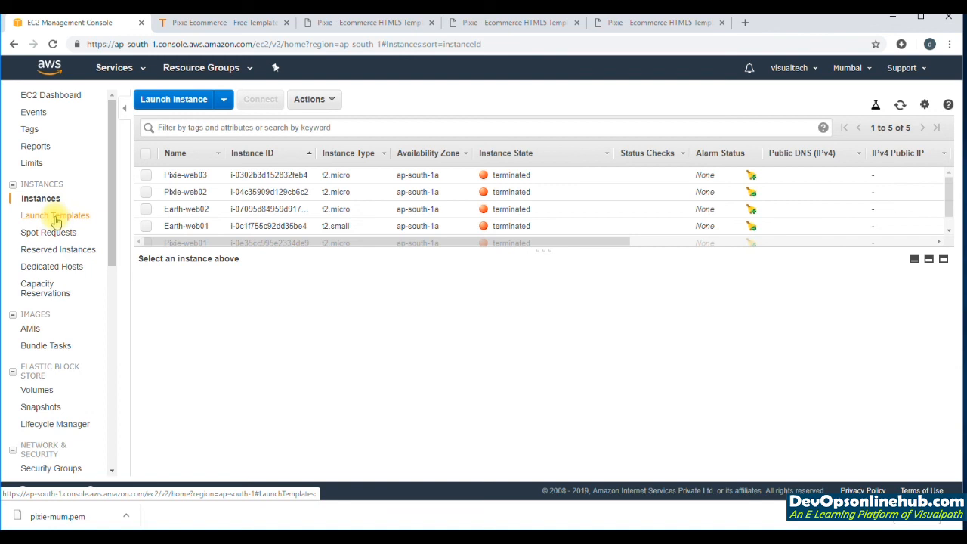
Delete the pixies-webserver launch template and close the deletion result page
click(56, 217)
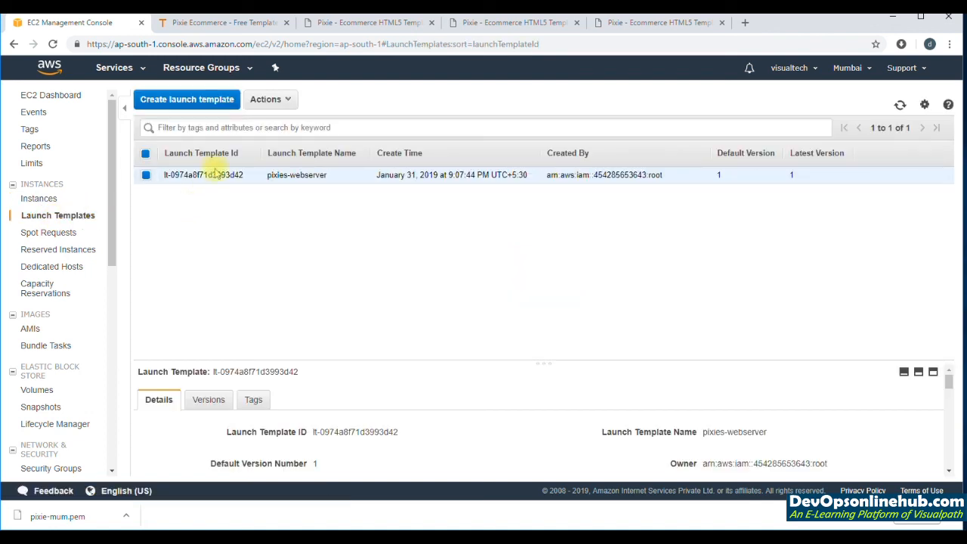
click(273, 106)
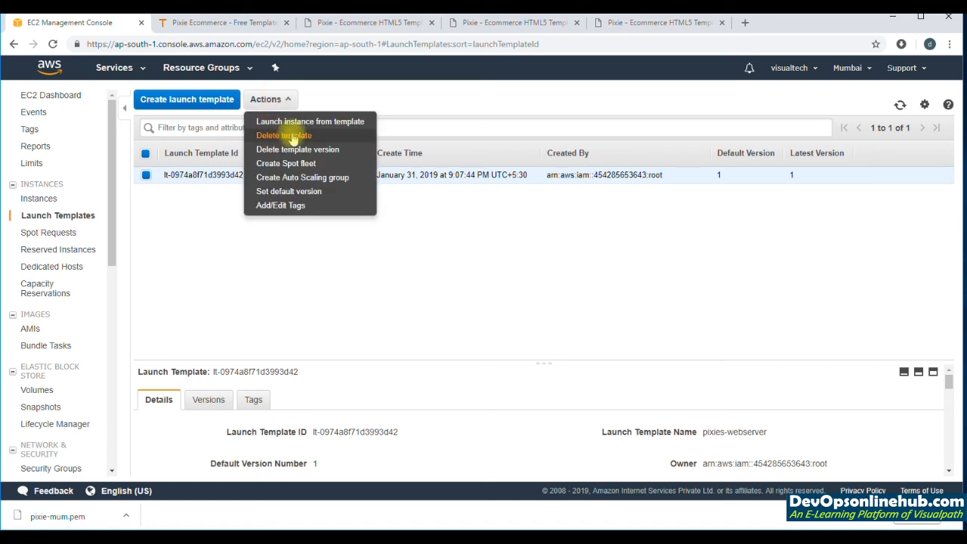
click(293, 137)
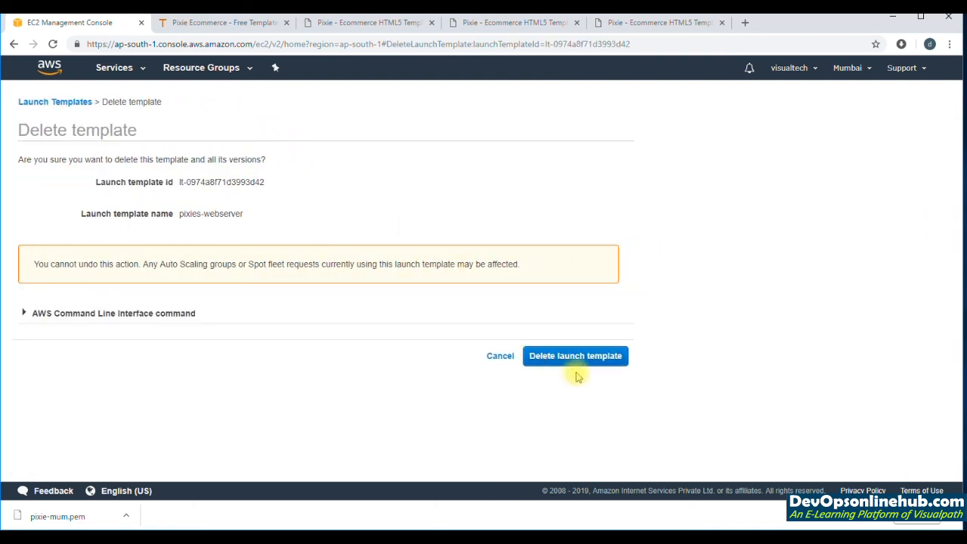
click(592, 359)
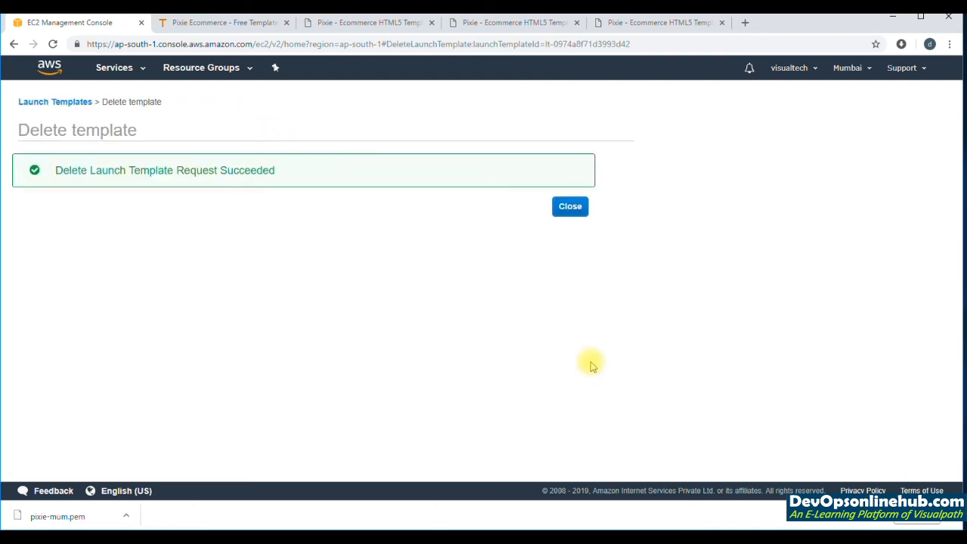
click(574, 214)
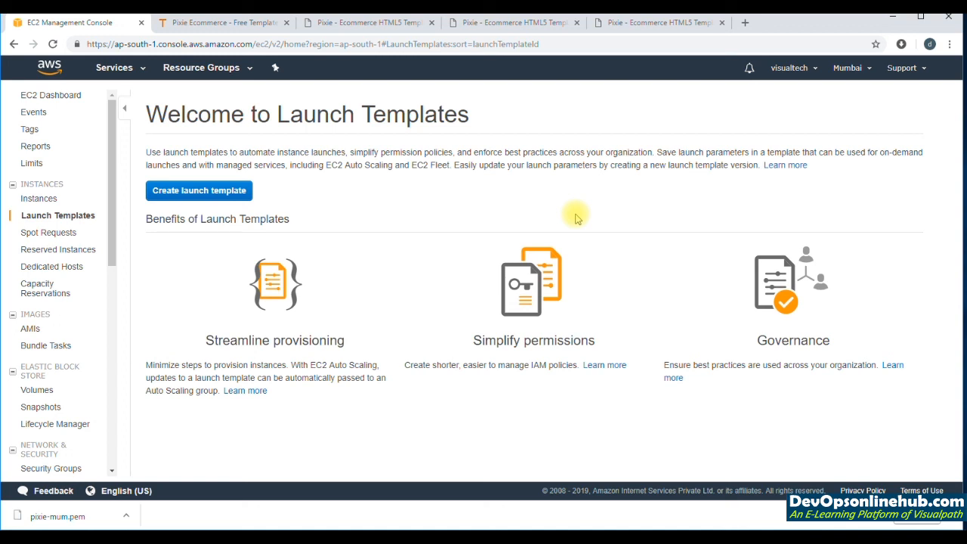
Enlarge the instances list to check every instance's state, and review the EC2 dashboard's resource summary again
click(39, 199)
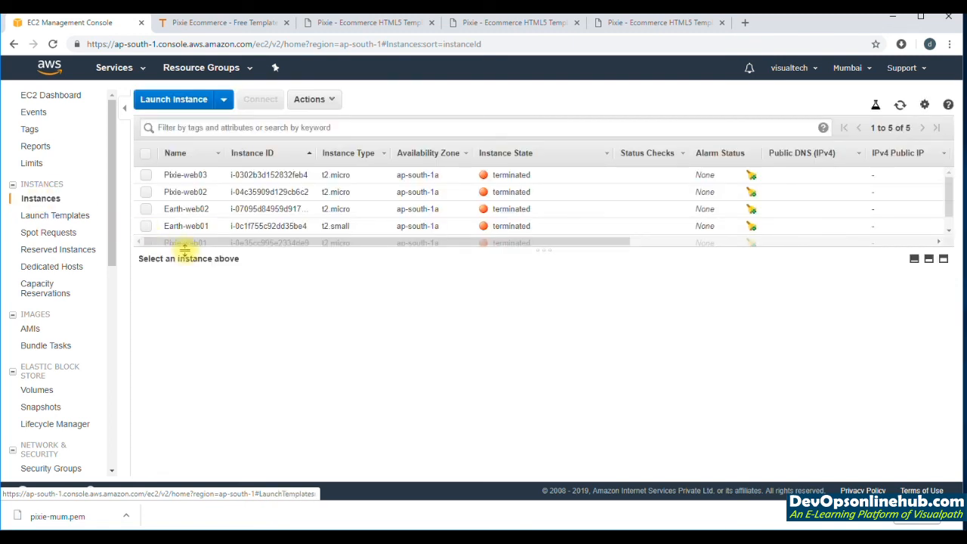
drag(195, 250, 183, 302)
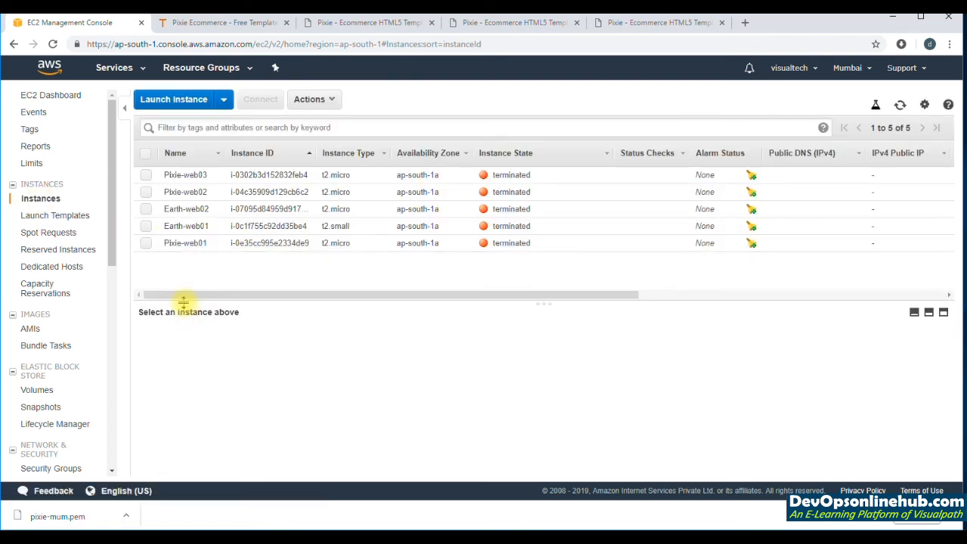
click(74, 98)
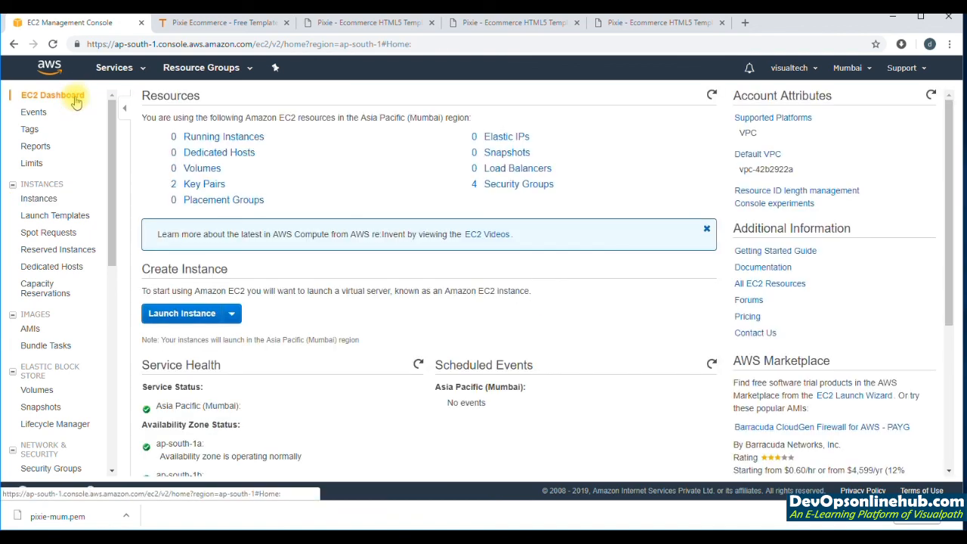